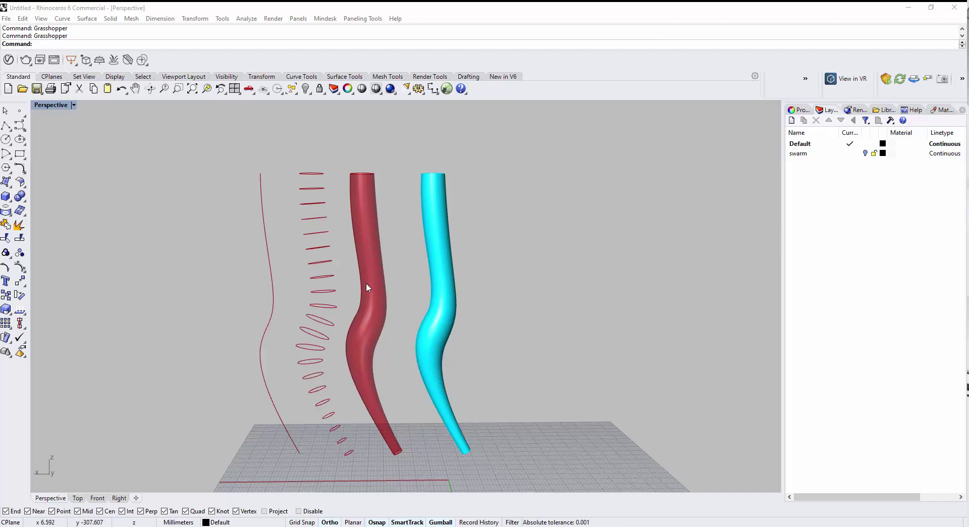
Open Grasshopper from Rhino and shift its window away from the Rhino tool palettes.
right_drag(411, 272, 389, 261)
scroll(354, 291, down, 5)
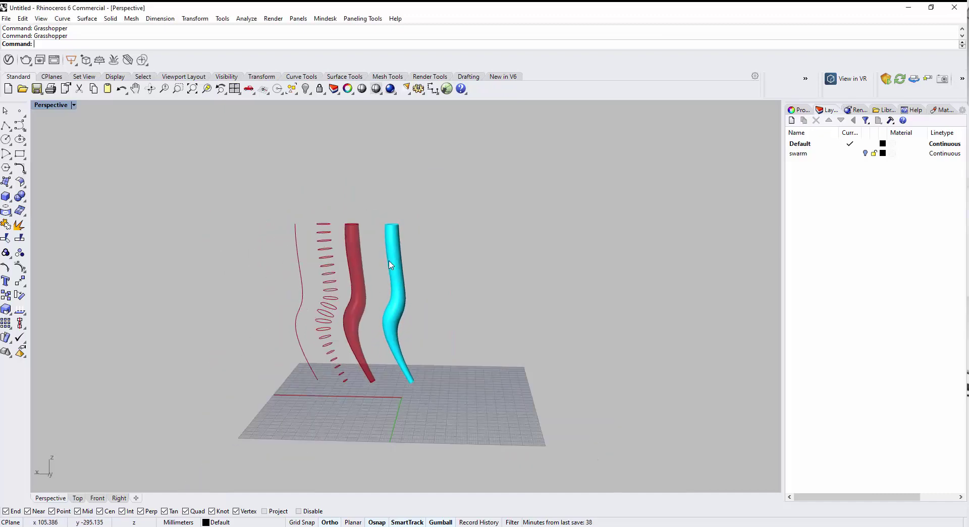
scroll(397, 260, up, 3)
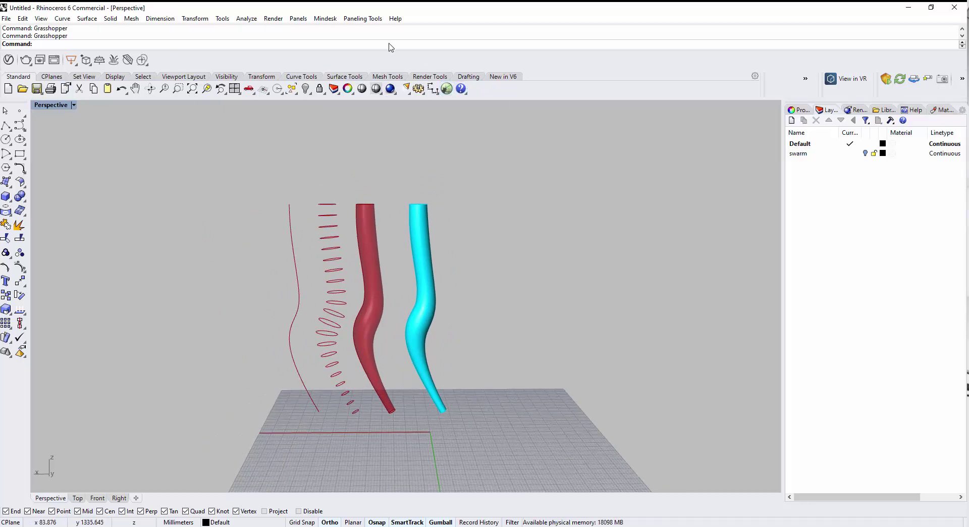
text(Grasshopper)
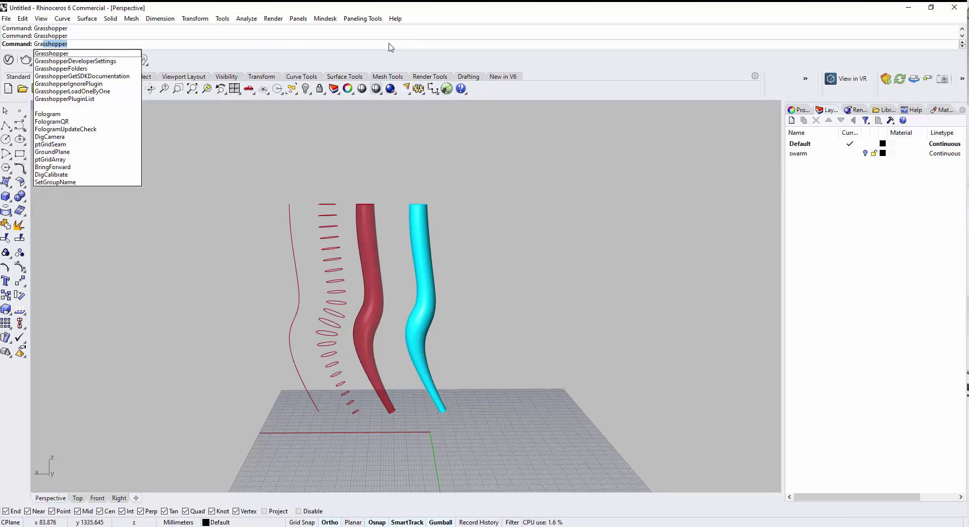
key(Return)
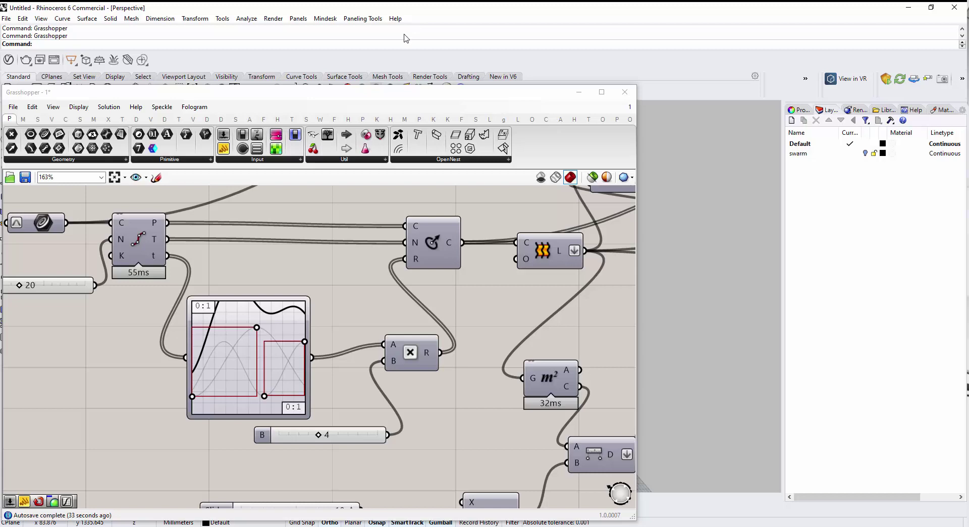
drag(324, 93, 469, 59)
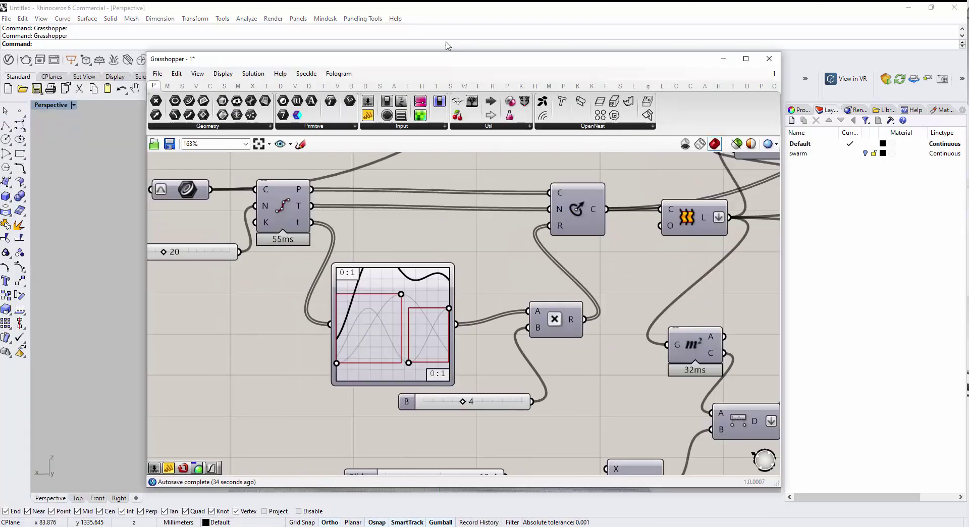
click(158, 75)
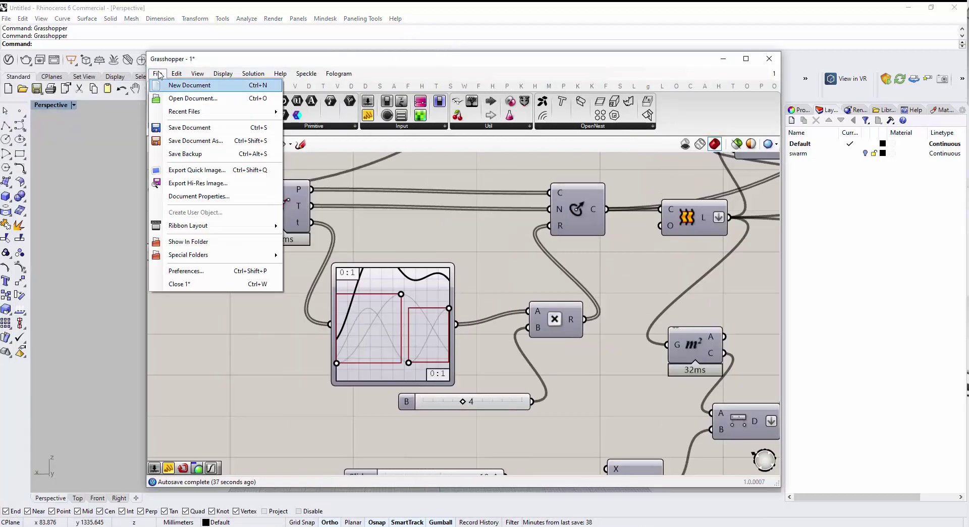
click(156, 75)
click(156, 75)
right_drag(414, 243, 424, 244)
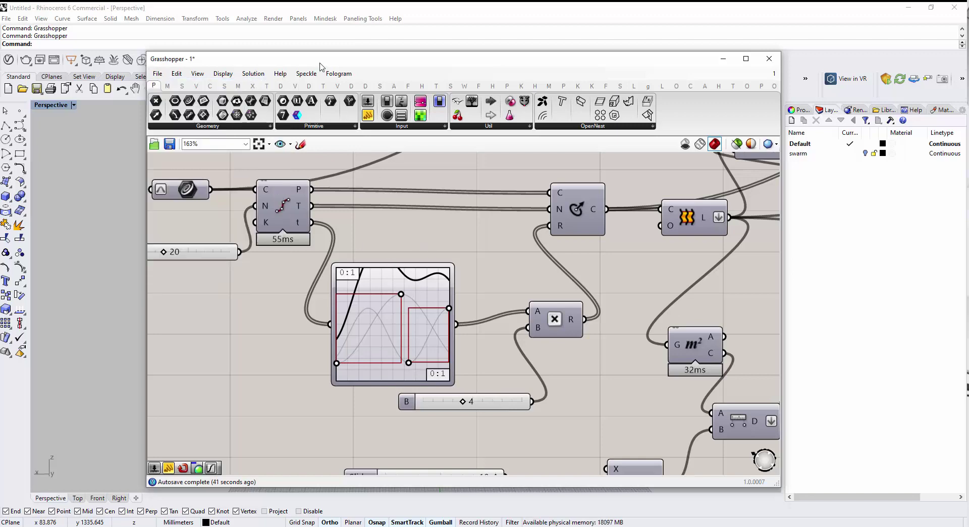
Move the Grasshopper window aside and narrow it so the model in the Perspective viewport is uncovered.
drag(320, 61, 435, 54)
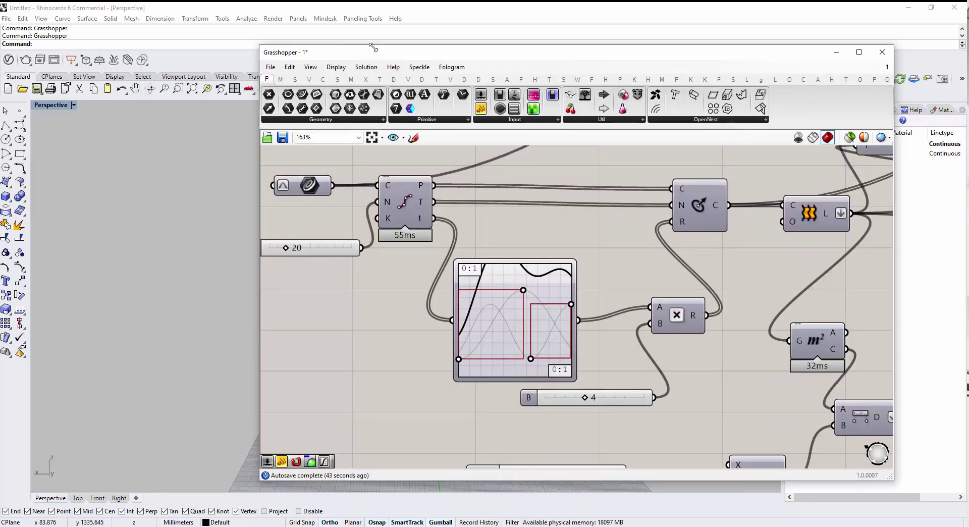
drag(266, 47, 484, 45)
right_drag(556, 266, 639, 283)
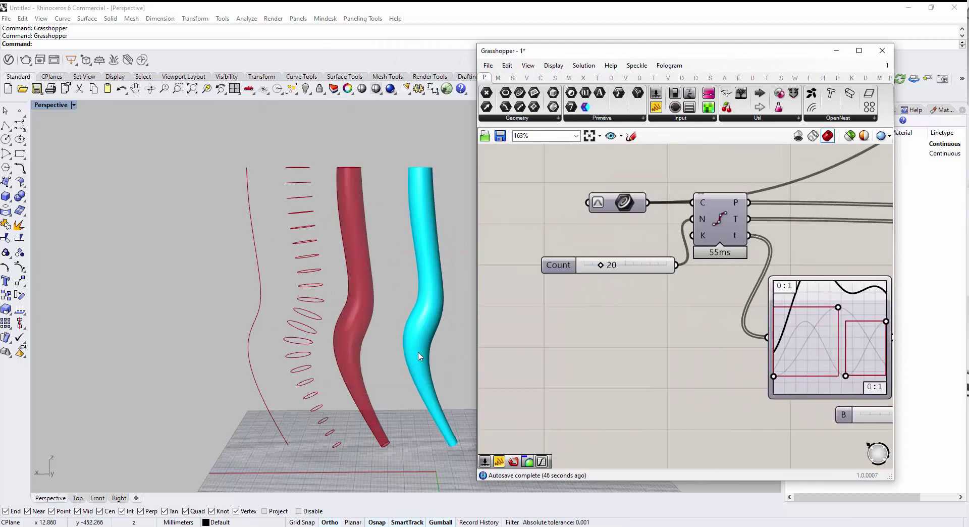
Create a new, empty Grasshopper document.
scroll(415, 348, down, 4)
scroll(362, 301, up, 2)
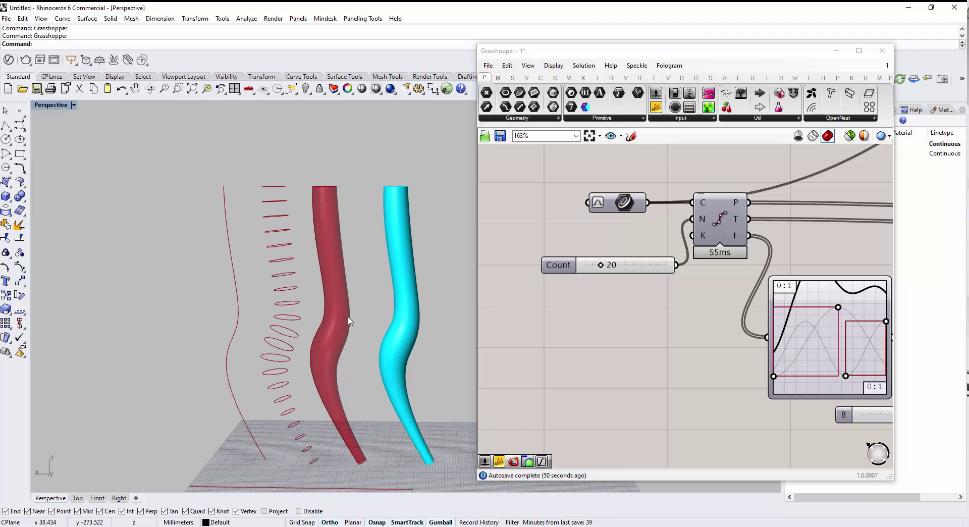
right_drag(419, 334, 492, 325)
click(485, 67)
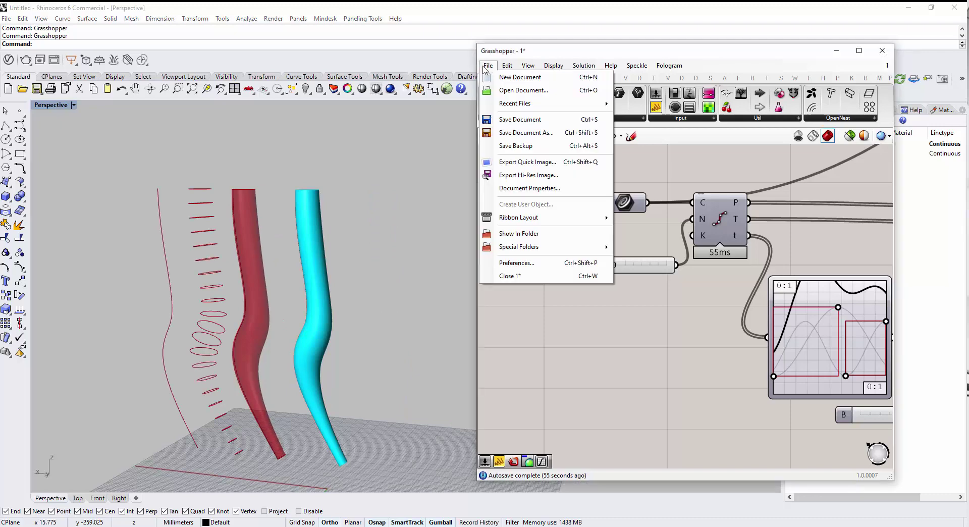
click(519, 79)
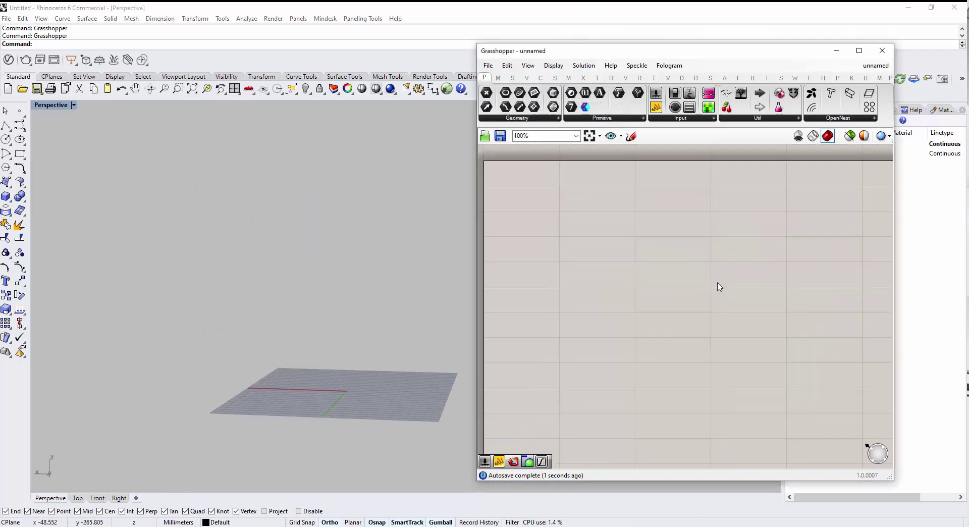
Switch the Rhino viewport to the Front view and frame the construction grid.
scroll(613, 292, down, 3)
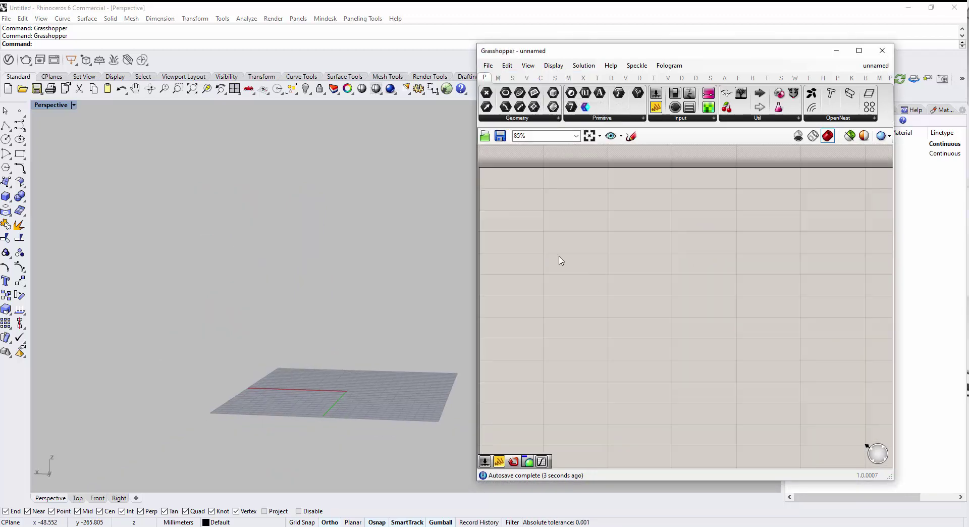
right_drag(546, 250, 552, 243)
right_drag(345, 339, 334, 346)
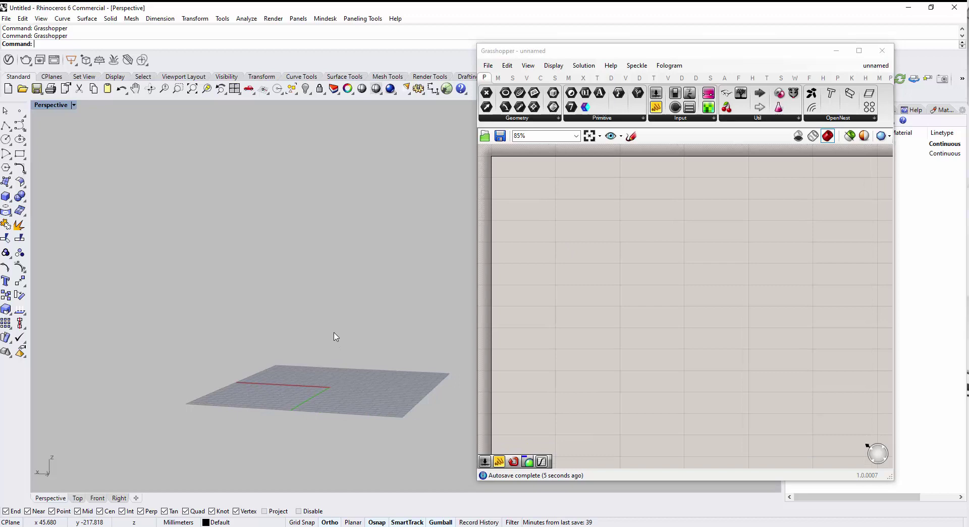
scroll(334, 336, up, 5)
click(96, 499)
scroll(190, 392, down, 6)
scroll(290, 330, up, 6)
right_drag(290, 330, 242, 361)
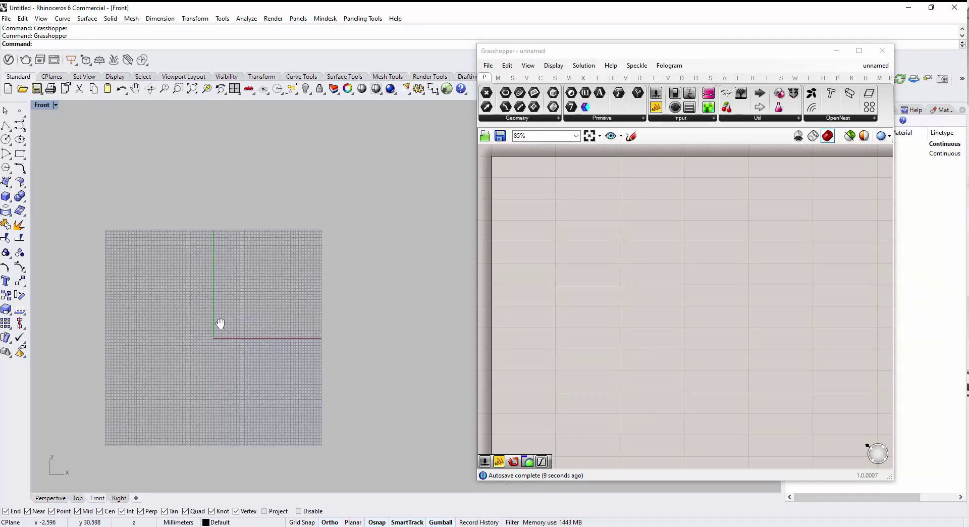
right_drag(220, 322, 224, 334)
Draw an upward S-shaped degree 3 control point curve with six points, starting at the origin.
click(6, 126)
scroll(236, 393, down, 1)
click(226, 376)
click(226, 303)
click(281, 304)
click(235, 221)
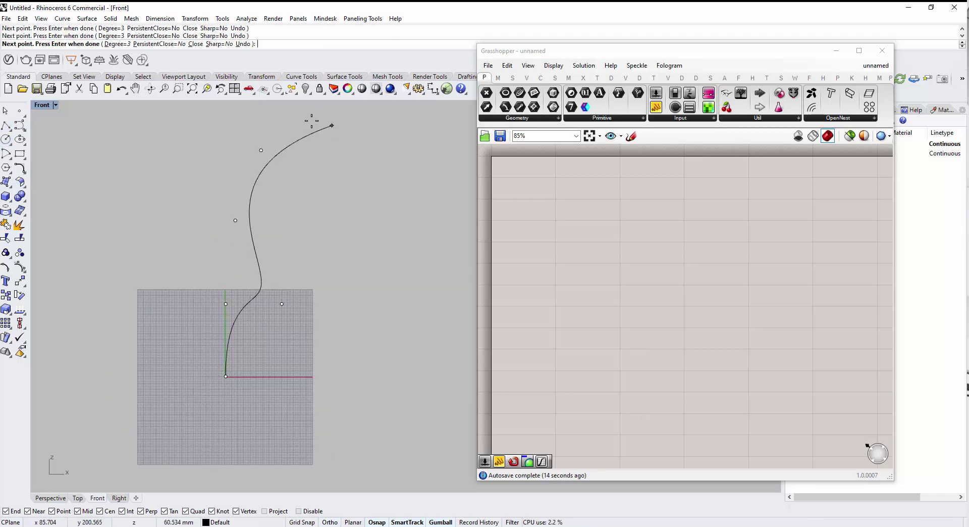
click(288, 120)
key(Return)
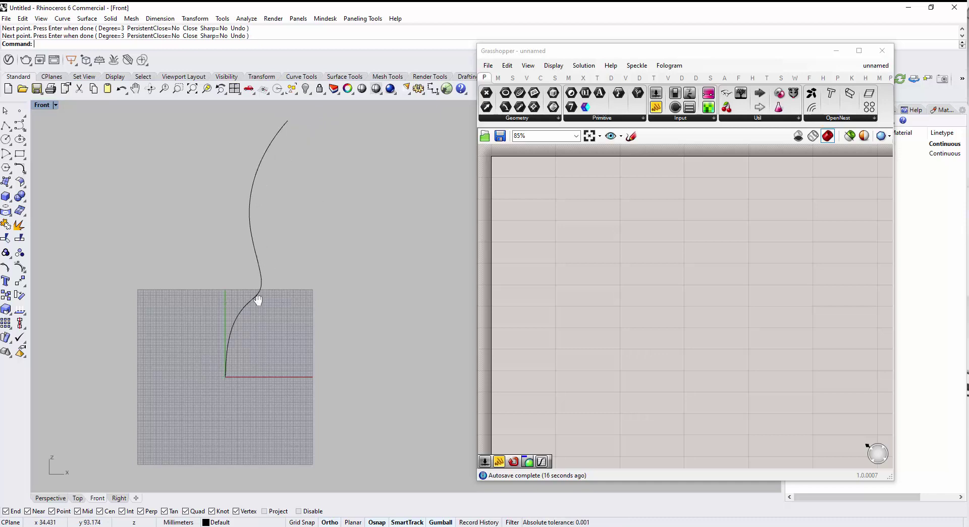
Widen the Grasshopper window while keeping the drawn curve in view beside it.
right_drag(266, 289, 249, 322)
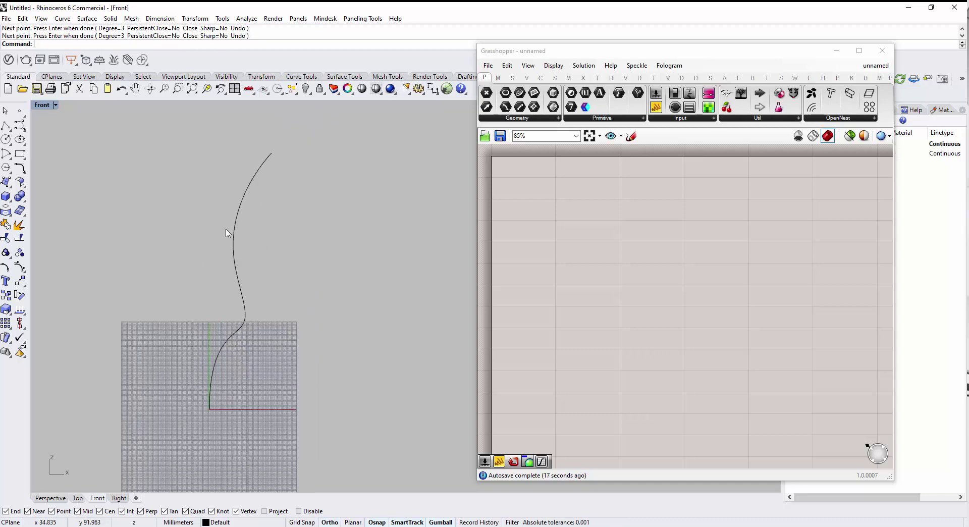
click(475, 246)
drag(475, 246, 440, 246)
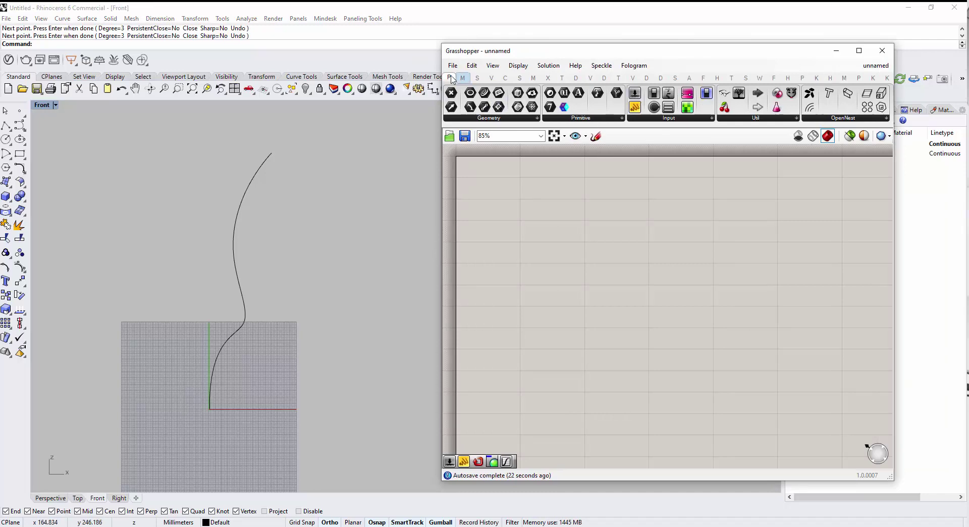
mouse_move(451, 80)
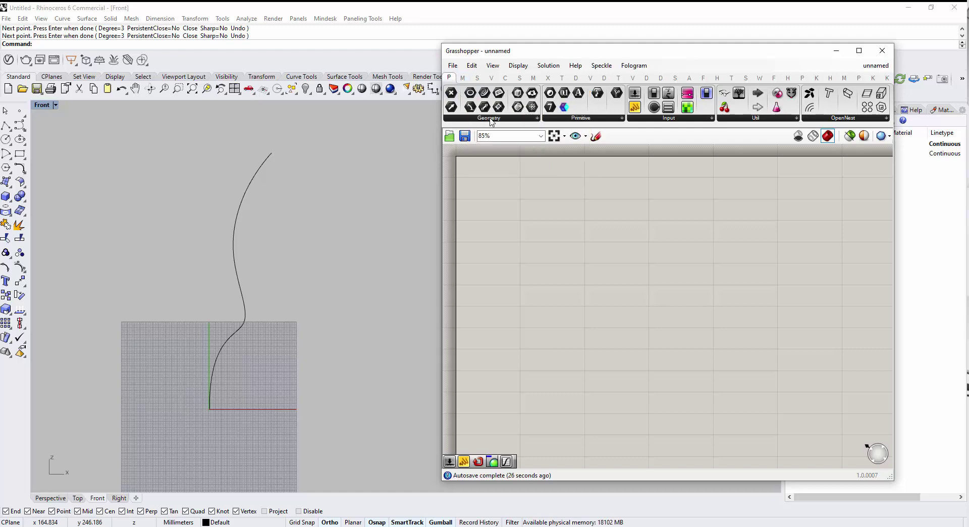
click(490, 118)
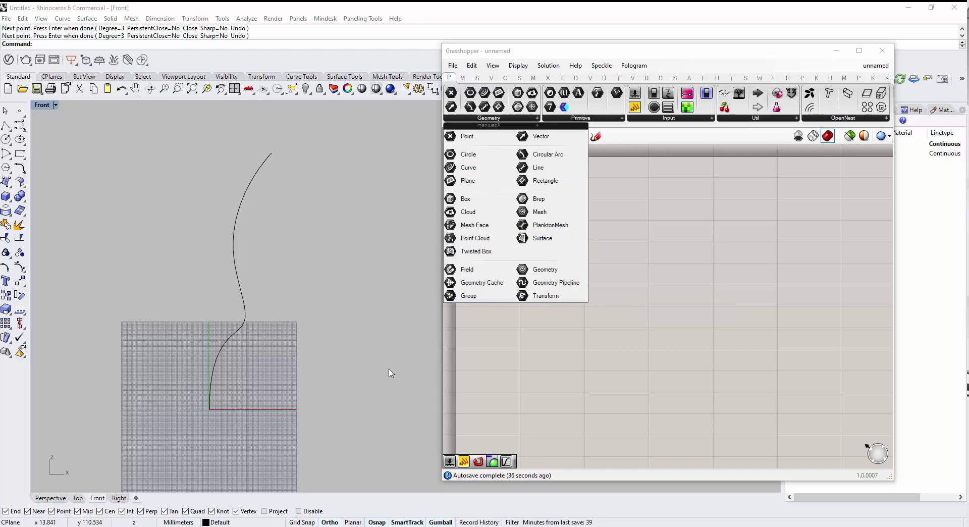
click(245, 214)
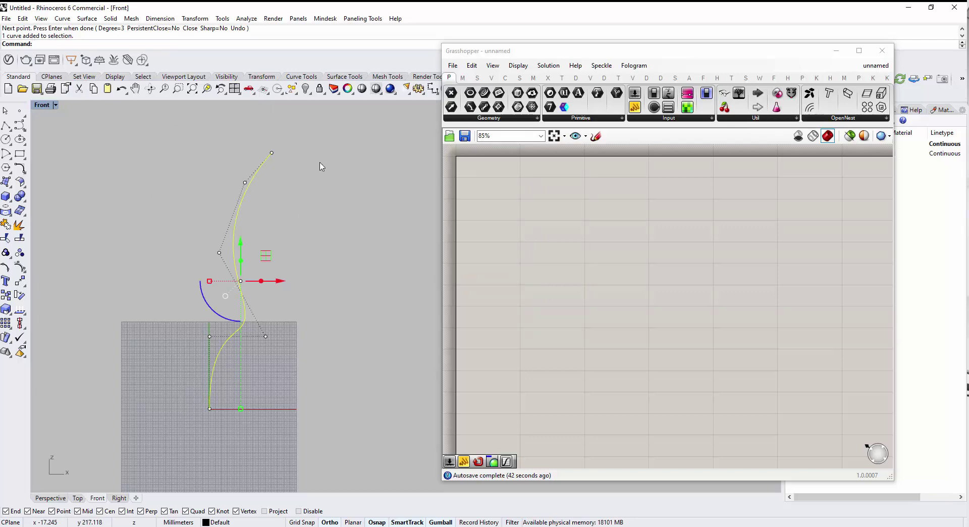
key(Escape)
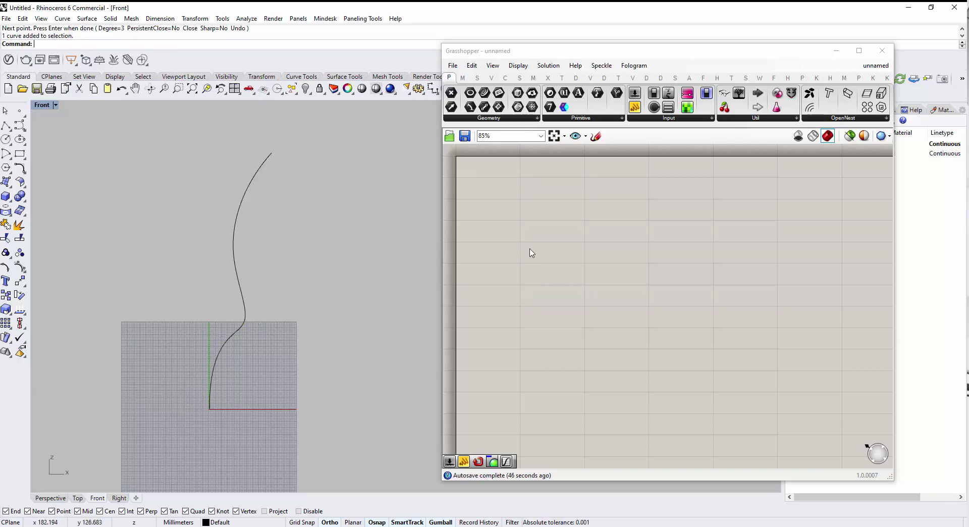
Place a Curve geometry parameter on the empty Grasshopper canvas.
click(489, 119)
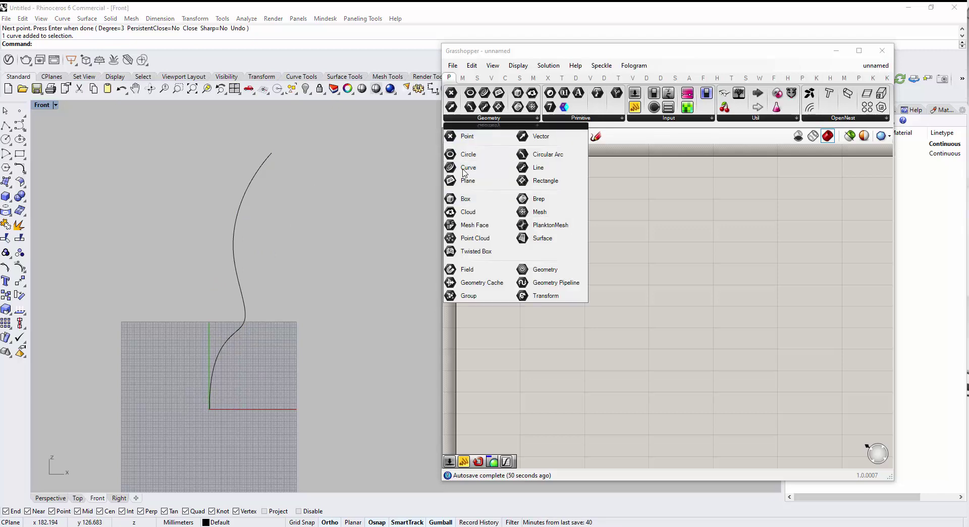
drag(468, 172, 552, 255)
scroll(545, 256, down, 2)
scroll(526, 263, up, 3)
scroll(640, 258, down, 3)
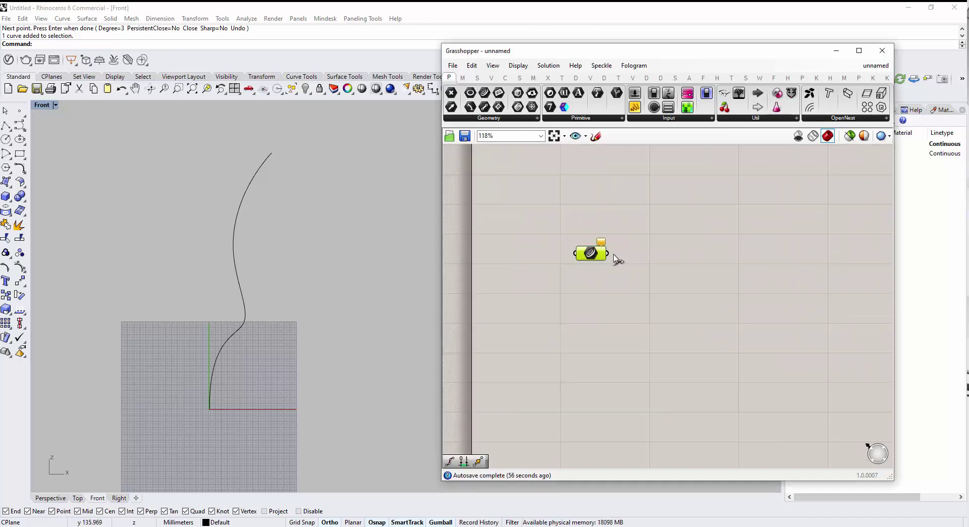
scroll(586, 252, up, 3)
drag(575, 253, 553, 252)
scroll(565, 253, down, 1)
scroll(626, 265, down, 3)
right_drag(612, 264, 584, 299)
scroll(590, 277, up, 1)
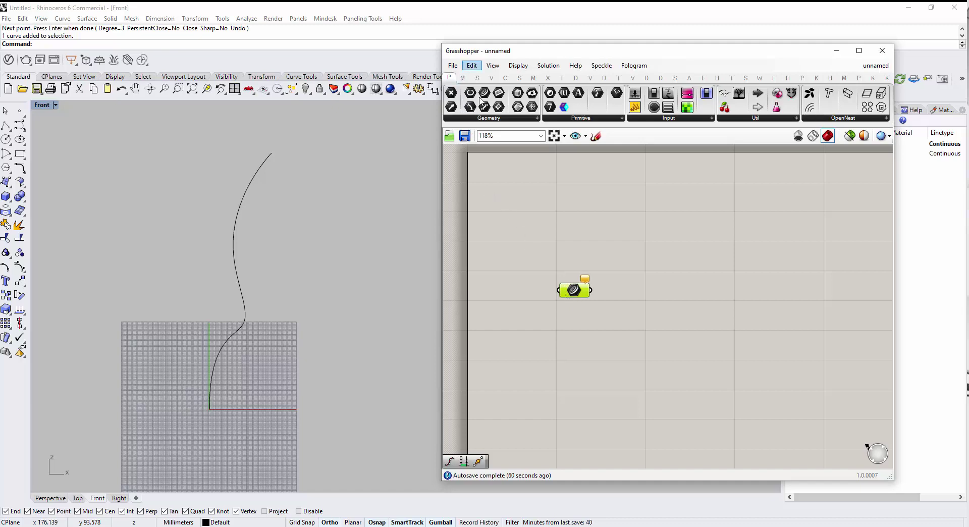
Turn on Draw Full Names and turn off Draw Icons so components show text labels.
click(518, 66)
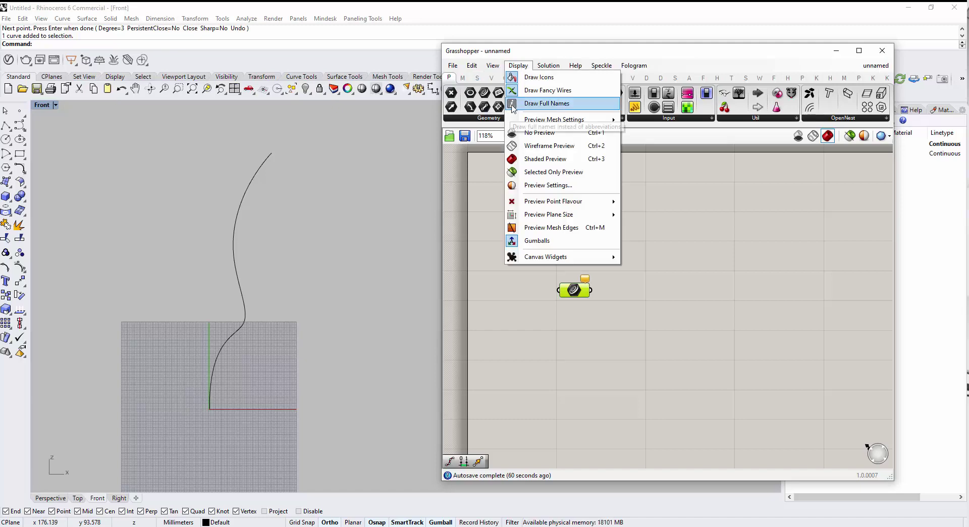
click(564, 104)
click(518, 65)
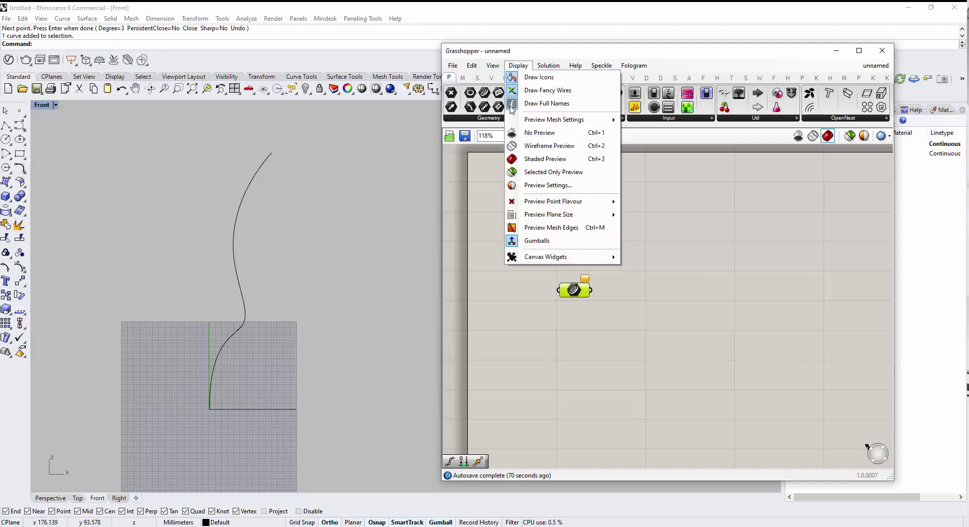
click(528, 78)
scroll(543, 300, up, 4)
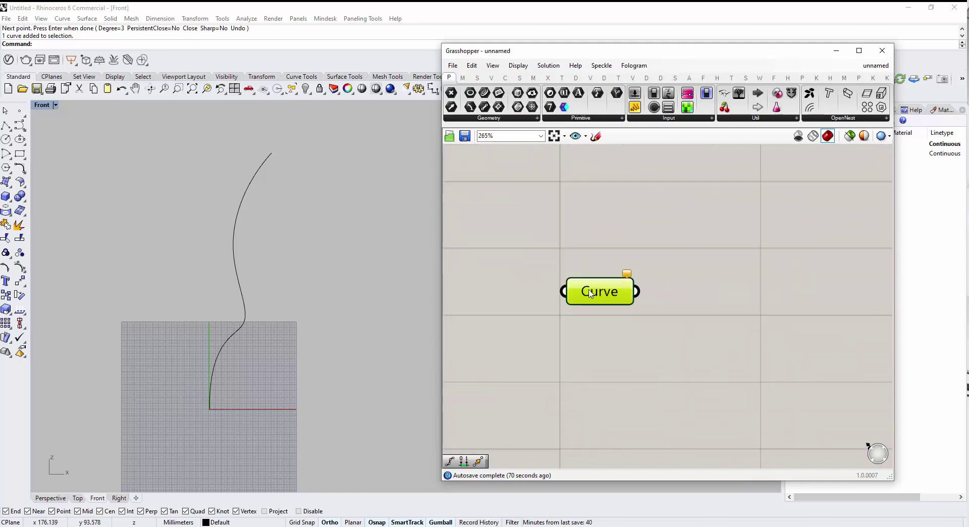
Reposition the Curve parameter higher on the canvas.
drag(587, 289, 583, 281)
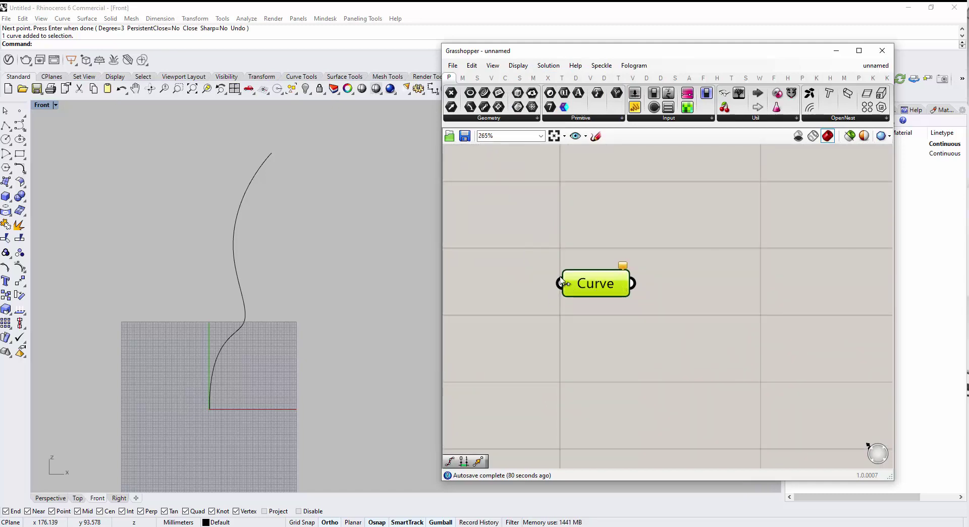
scroll(638, 300, down, 3)
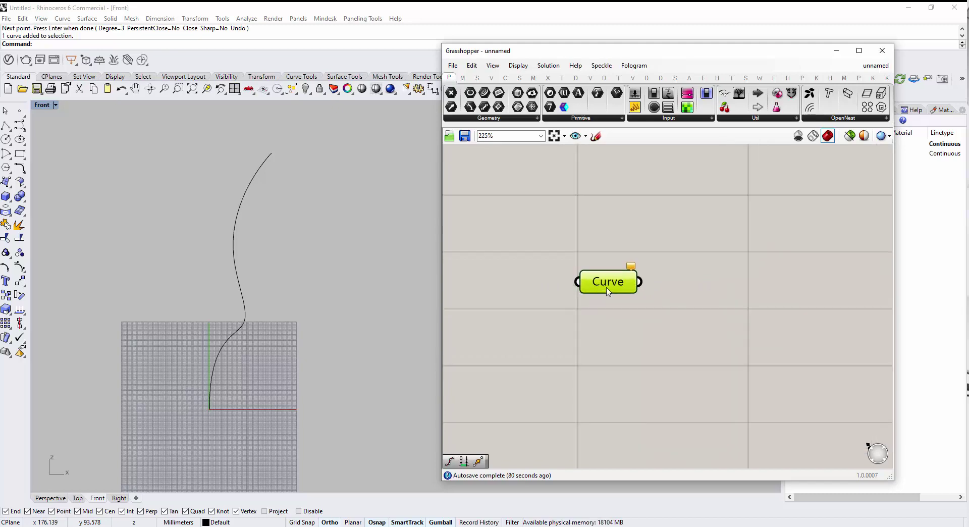
scroll(633, 293, down, 2)
scroll(633, 293, down, 4)
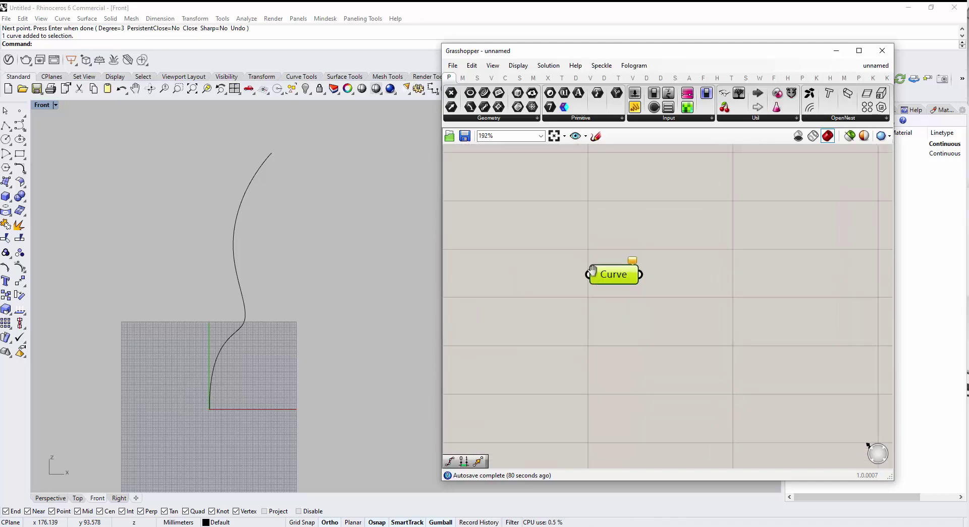
scroll(580, 313, up, 4)
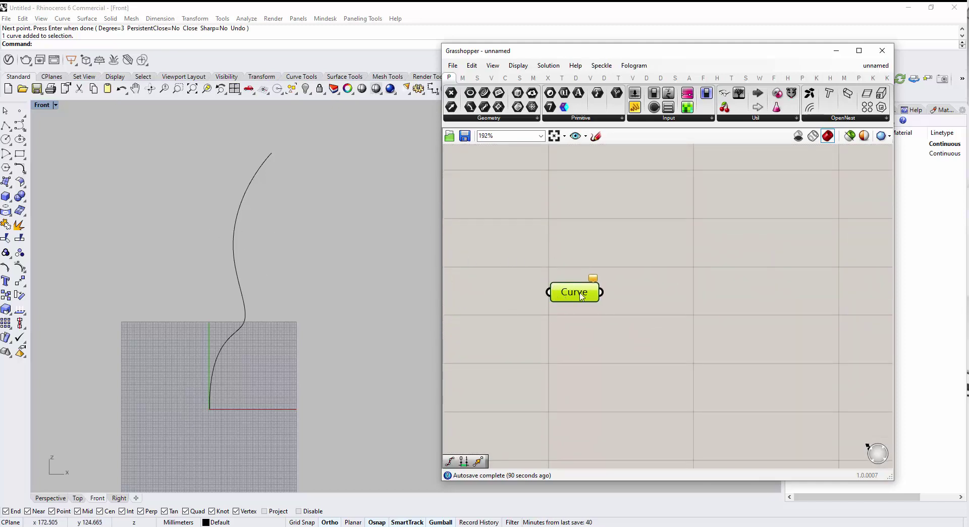
drag(581, 296, 565, 238)
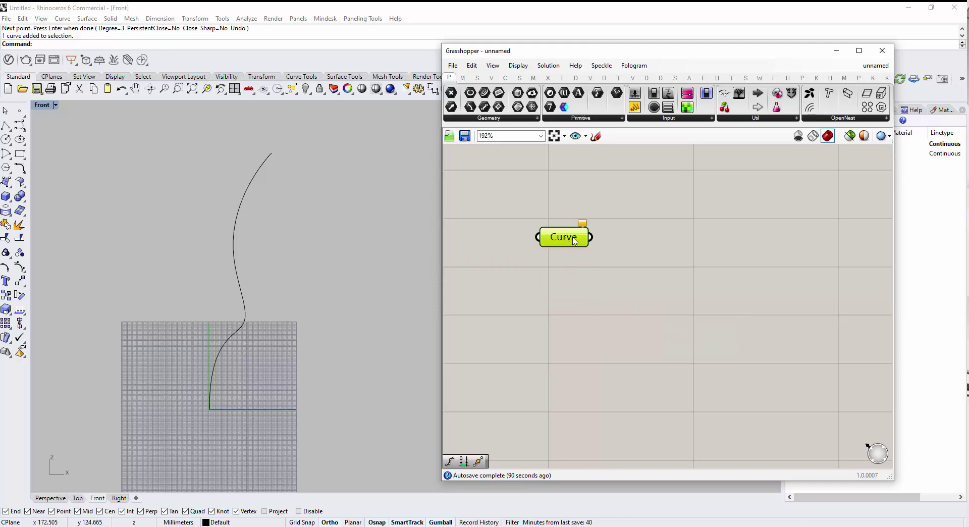
Assign the freeform curve drawn in Rhino to the Curve parameter as its single referenced curve.
right_click(575, 239)
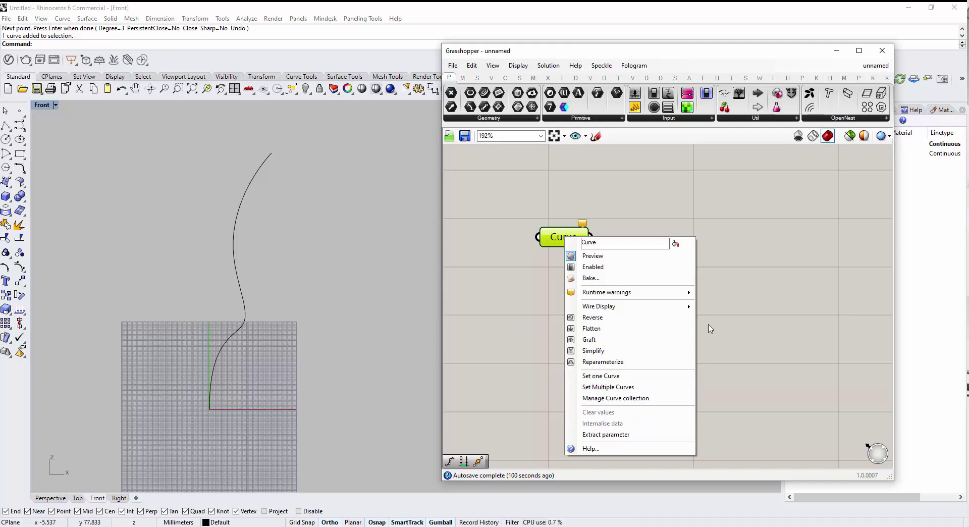
click(603, 376)
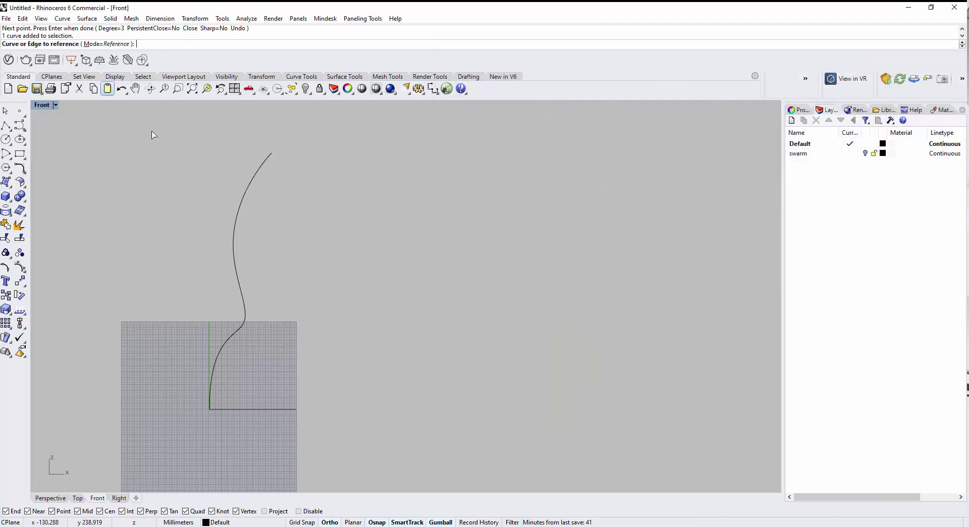
click(234, 245)
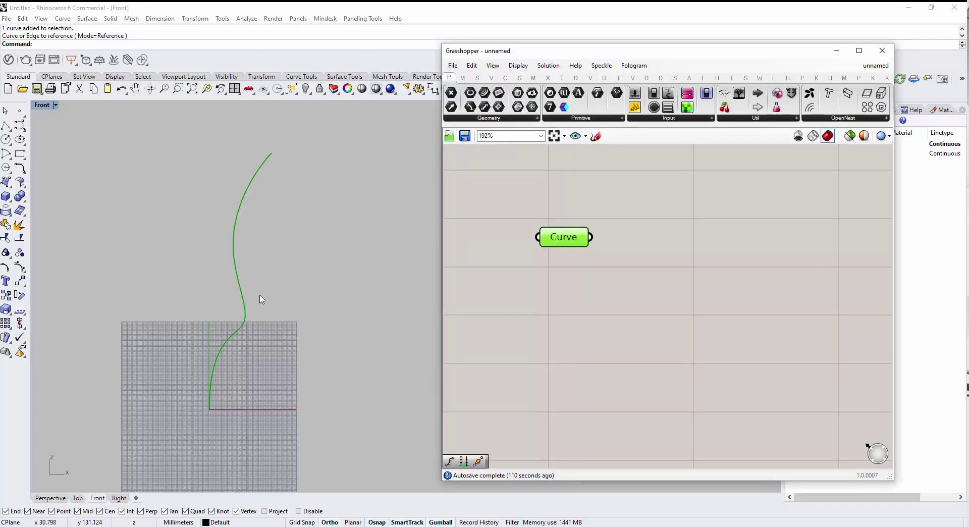
click(580, 313)
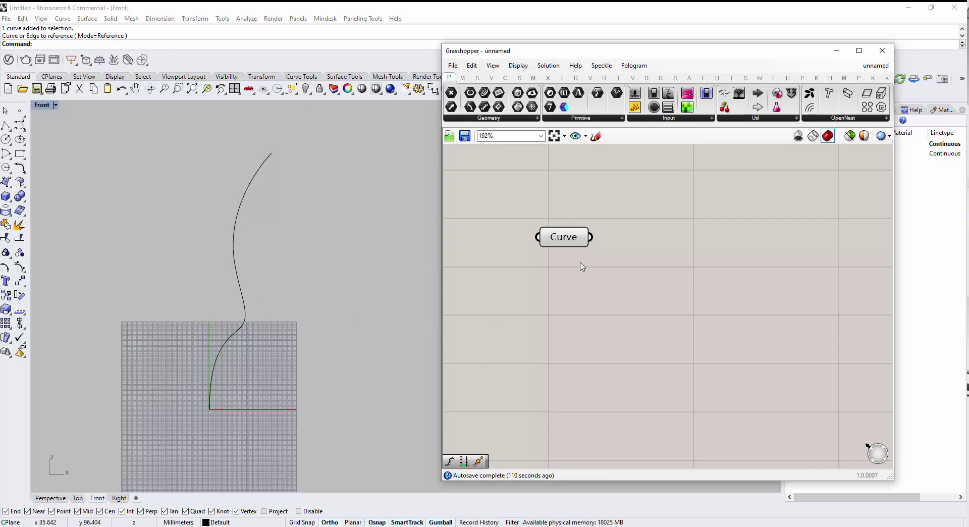
scroll(573, 290, down, 2)
scroll(544, 293, up, 1)
click(545, 290)
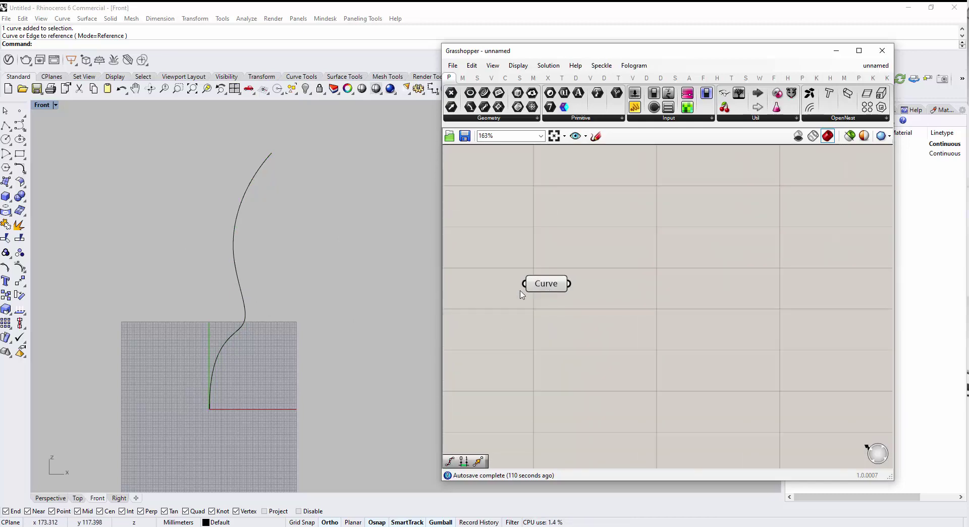
click(544, 313)
right_drag(576, 297, 584, 269)
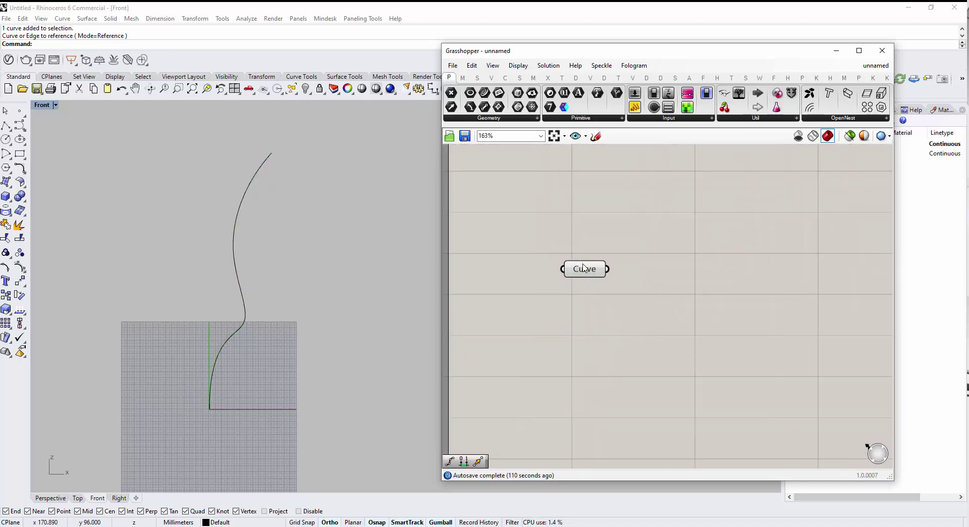
click(573, 271)
click(526, 322)
right_drag(524, 323, 511, 319)
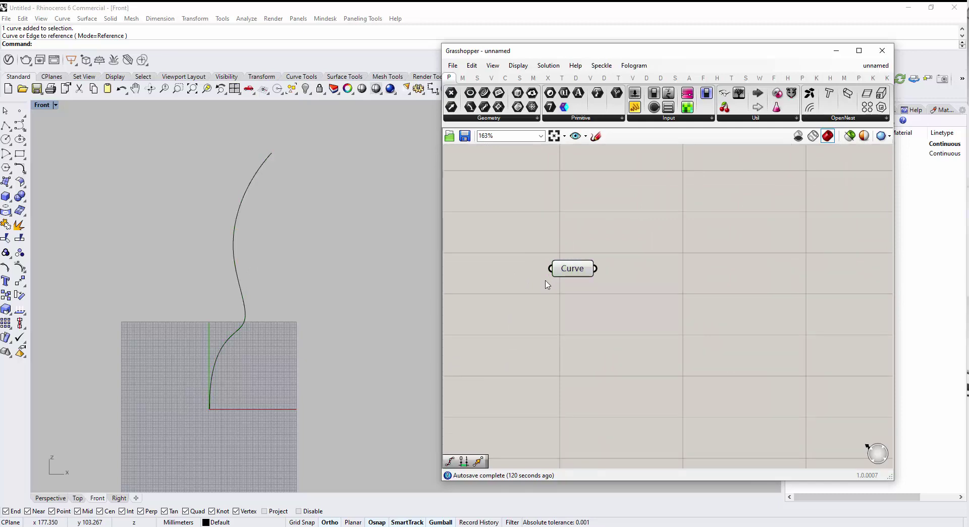
scroll(543, 275, down, 1)
key(ctrl+a)
click(577, 266)
scroll(561, 251, up, 2)
drag(529, 246, 540, 249)
click(539, 280)
right_drag(546, 275, 556, 270)
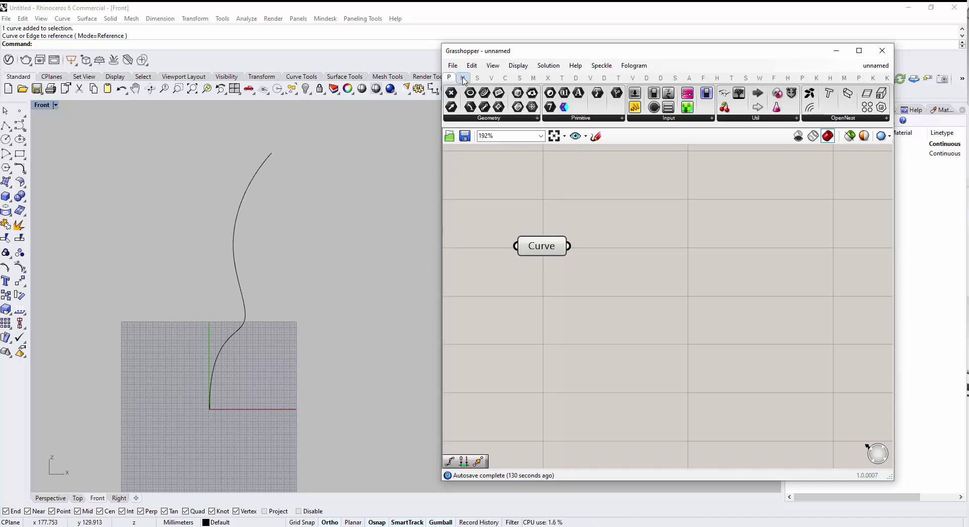
Place a Divide Curve component on the canvas to the right of the Curve parameter.
click(505, 78)
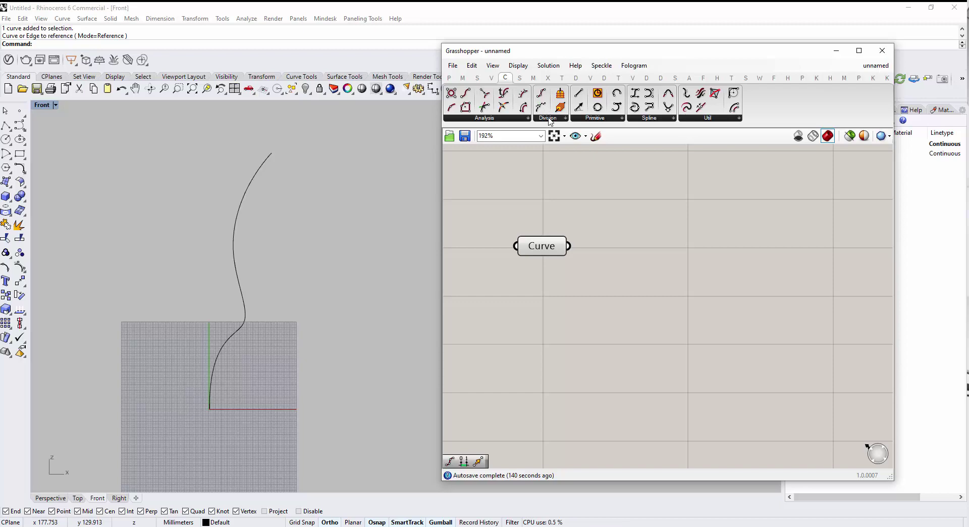
click(550, 119)
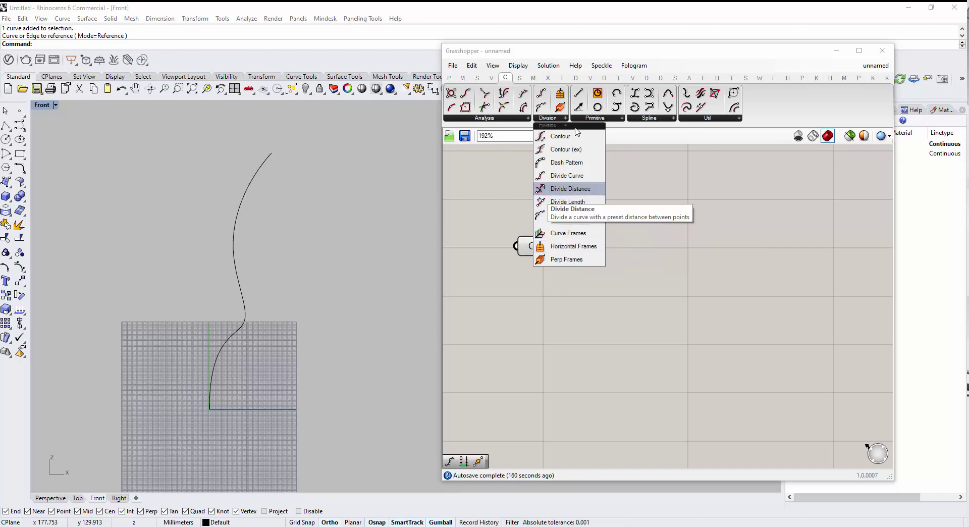
click(541, 177)
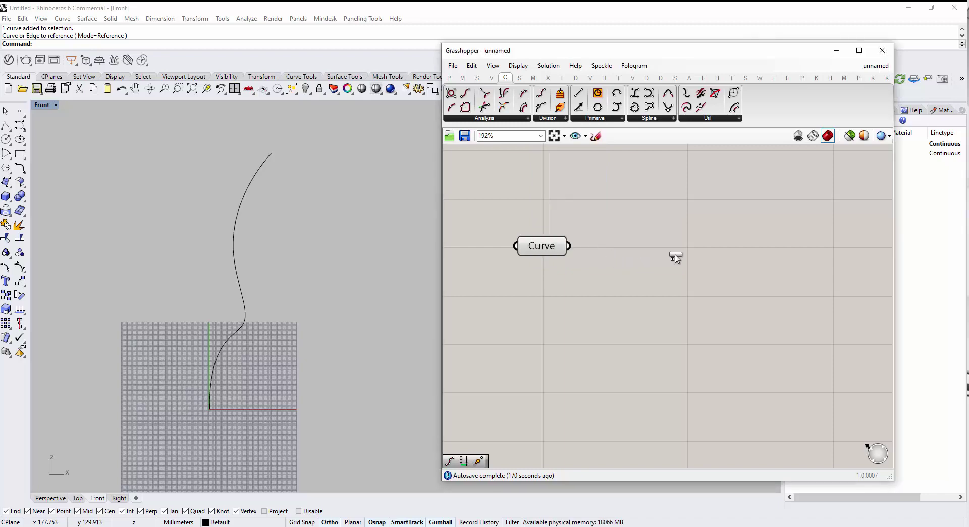
click(661, 255)
drag(705, 272, 754, 291)
right_drag(691, 337, 671, 317)
click(678, 316)
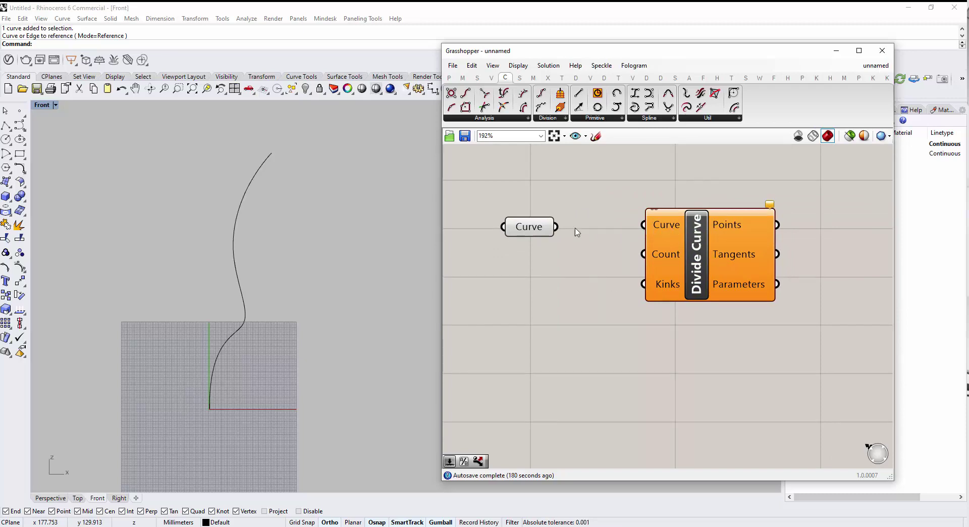
Connect the Curve parameter to Divide Curve's Curve input and line the two components up.
drag(537, 230, 641, 225)
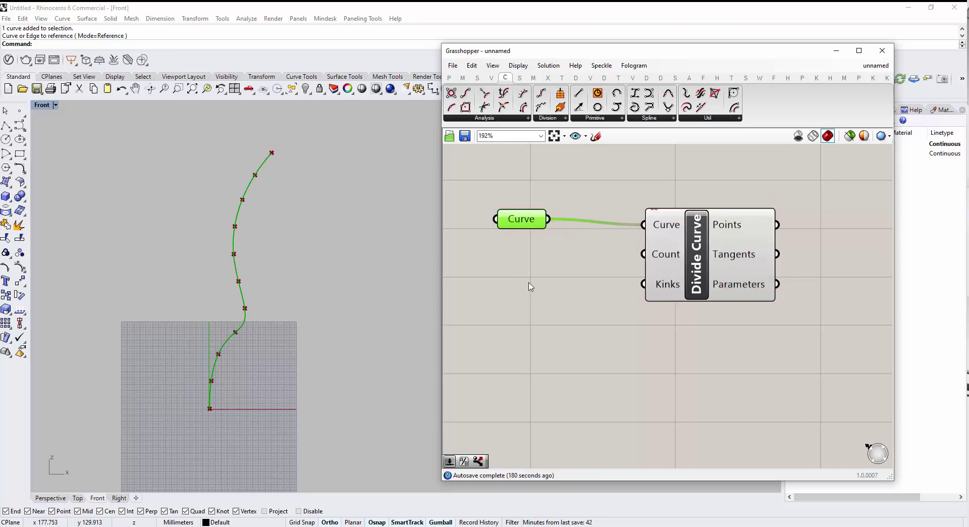
click(551, 287)
right_drag(650, 262, 627, 262)
mouse_move(655, 260)
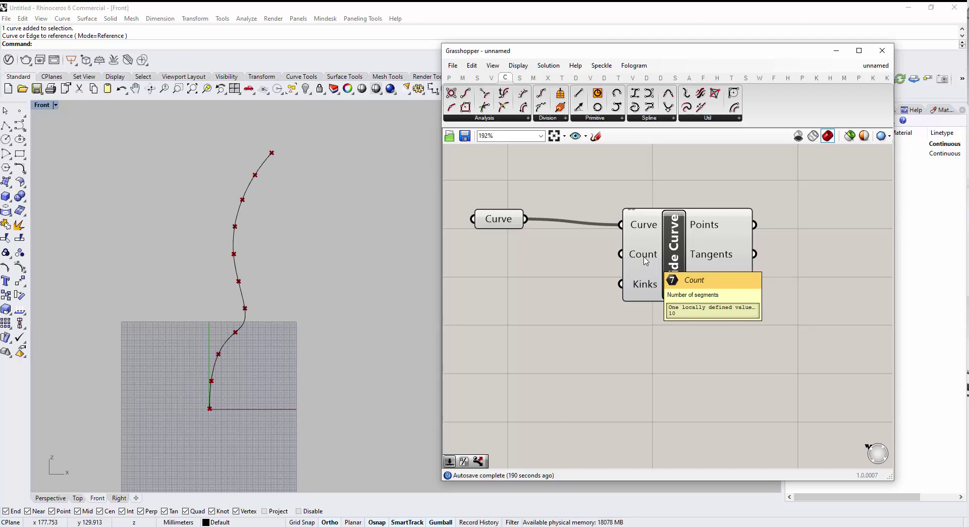
click(645, 261)
drag(646, 258, 645, 252)
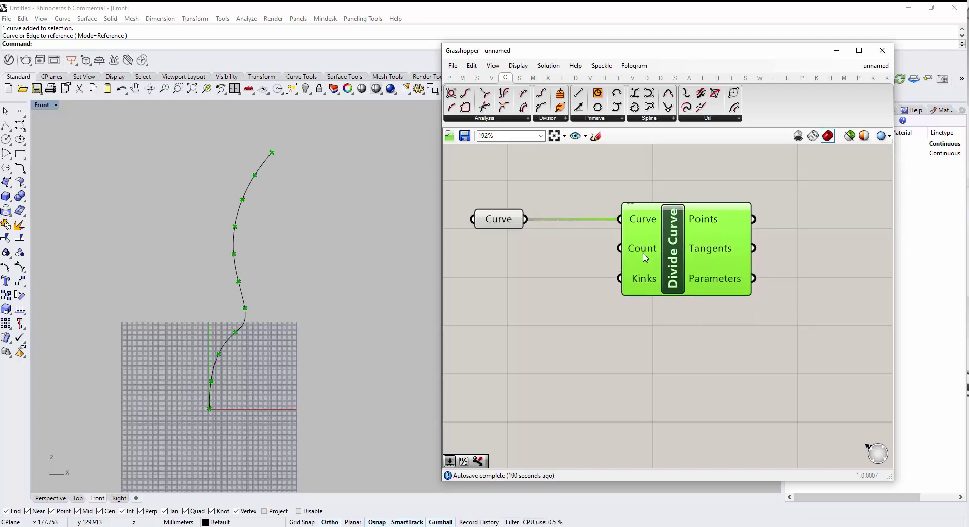
click(546, 329)
Add a Number Slider below the Curve parameter and connect it to Divide Curve's Count input.
right_drag(529, 335, 627, 314)
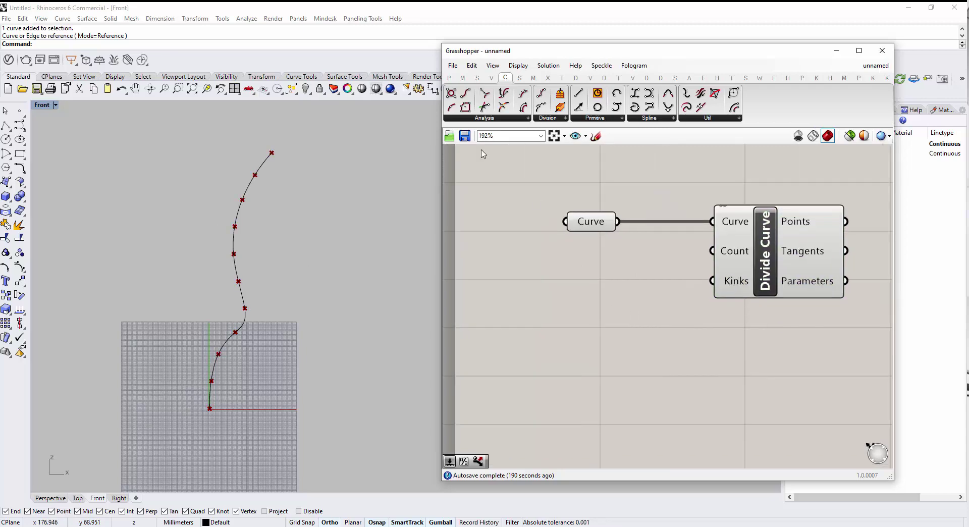
click(448, 78)
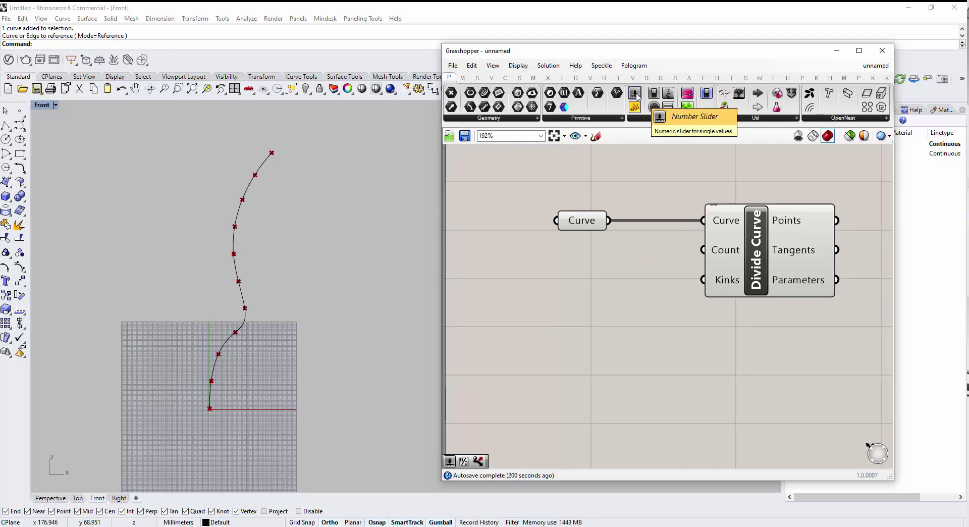
click(679, 119)
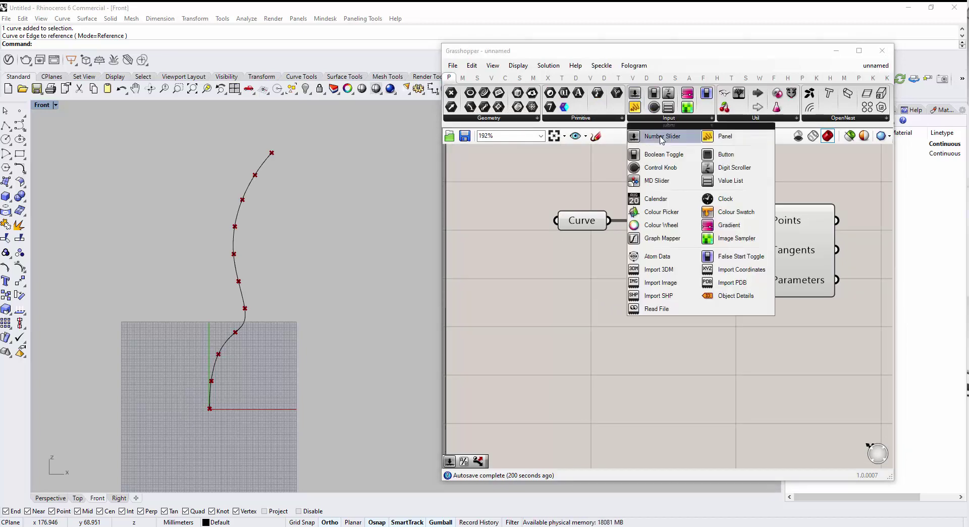
click(662, 137)
click(550, 296)
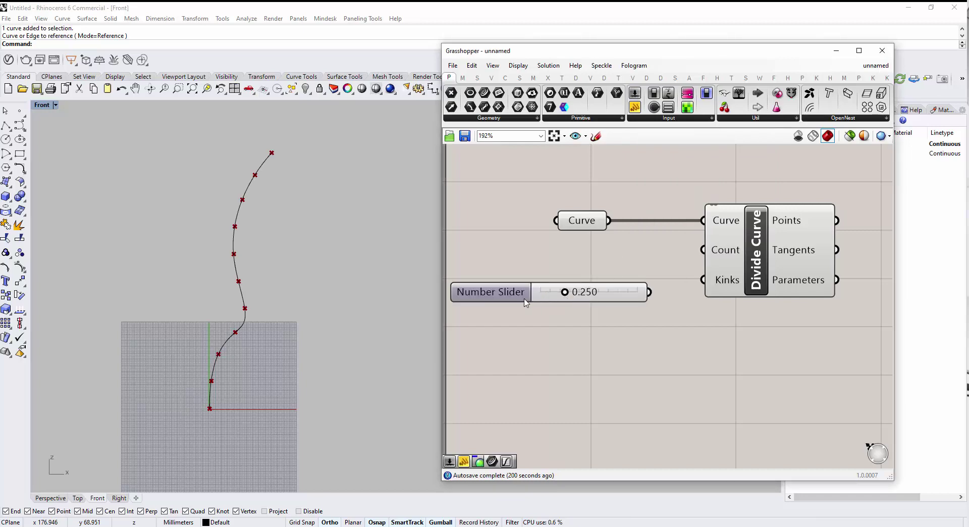
drag(536, 293, 548, 282)
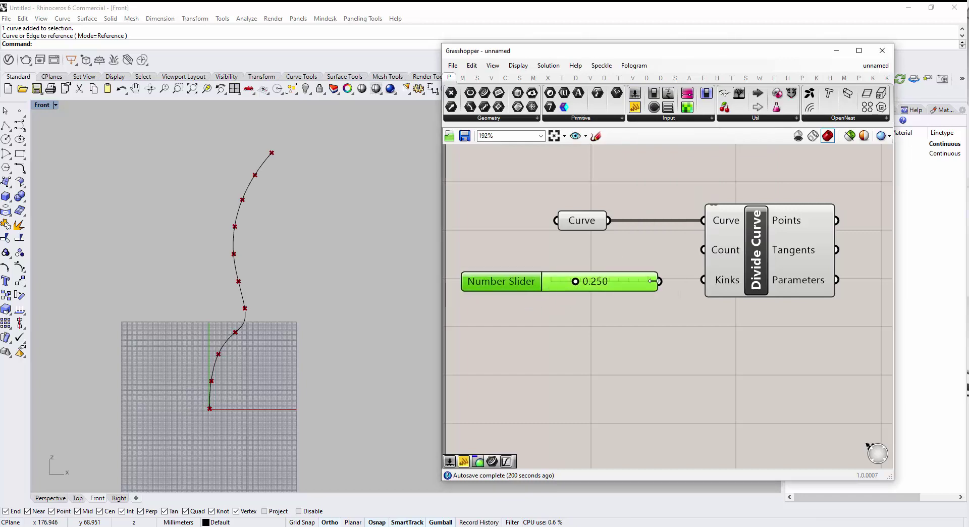
drag(657, 281, 703, 249)
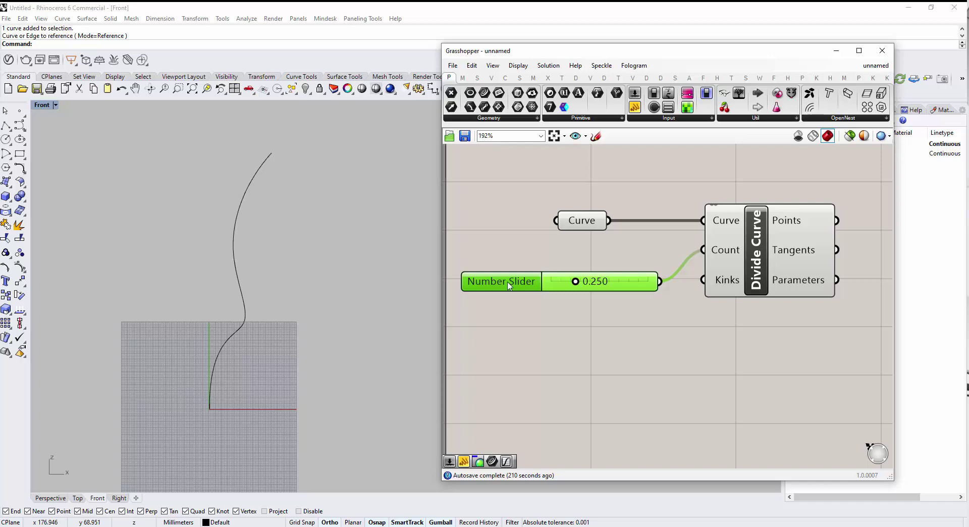
Configure the Number Slider for natural-number rounding with a maximum of 20.
double_click(502, 286)
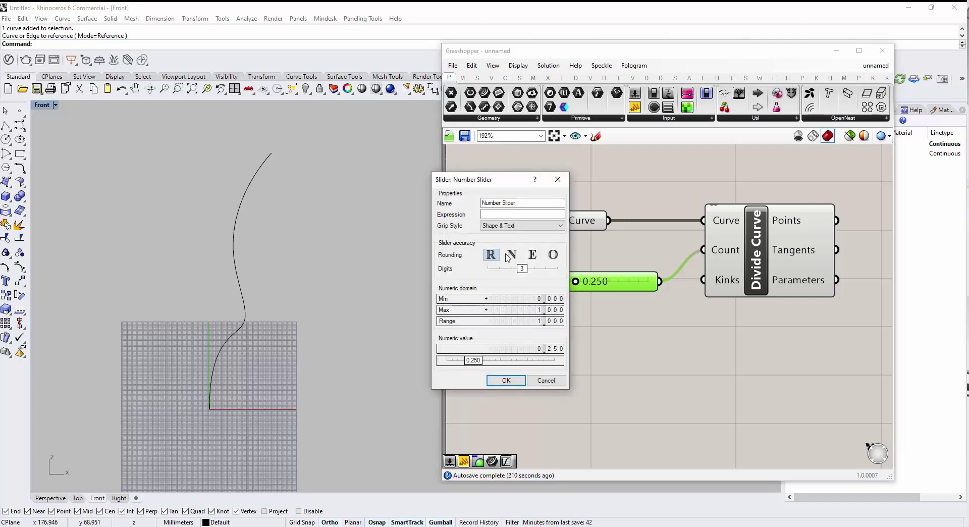
click(512, 255)
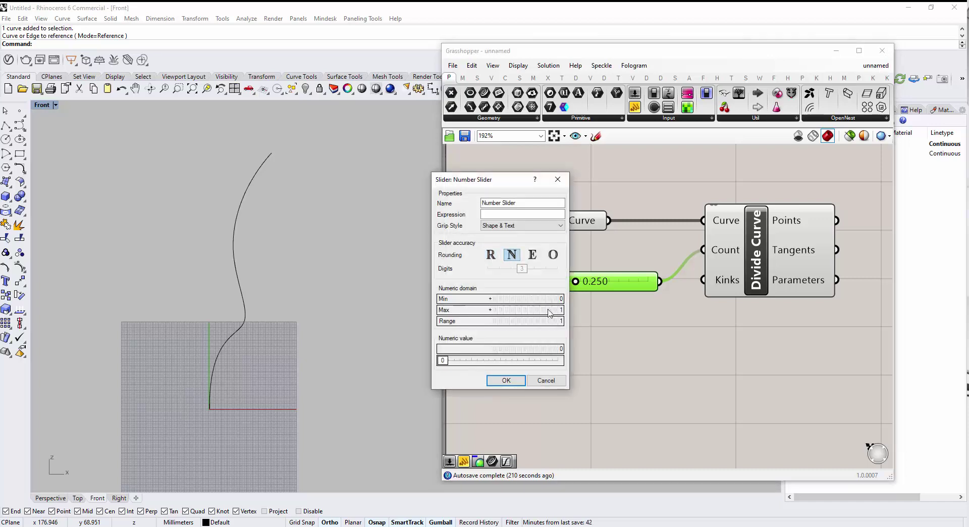
double_click(550, 311)
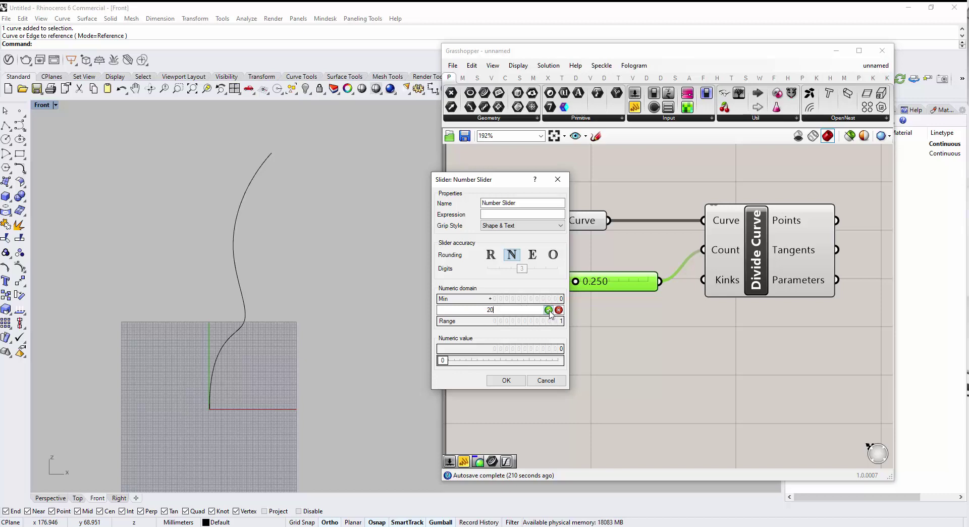
click(549, 310)
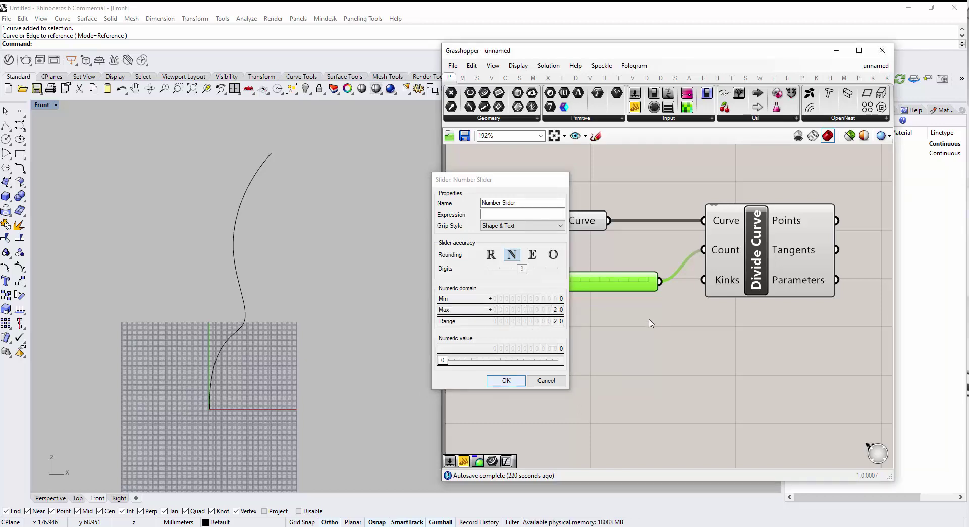
click(506, 380)
Set the Number Slider to 12 to divide the curve into 12 segments.
drag(525, 283, 585, 286)
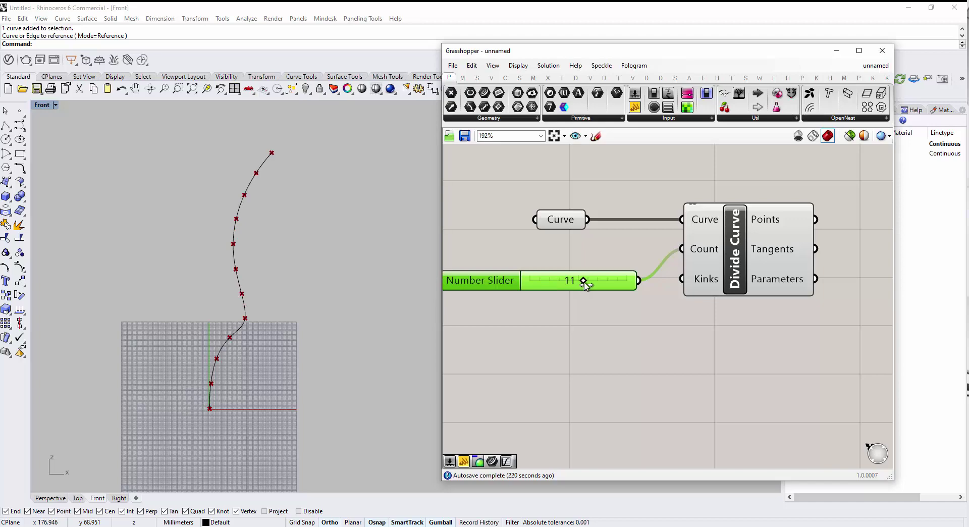
right_drag(594, 343, 565, 312)
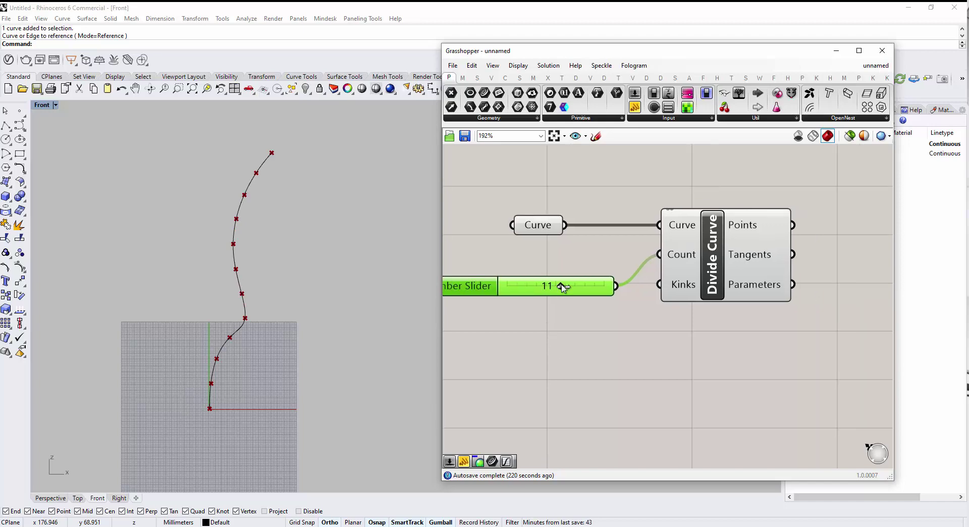
drag(563, 286, 559, 288)
click(596, 334)
scroll(626, 334, down, 2)
mouse_move(652, 345)
right_down()
mouse_move(582, 338)
mouse_move(621, 337)
mouse_move(600, 343)
mouse_move(630, 355)
right_up()
right_drag(732, 353, 638, 328)
scroll(638, 301, down, 2)
scroll(591, 320, up, 2)
click(605, 261)
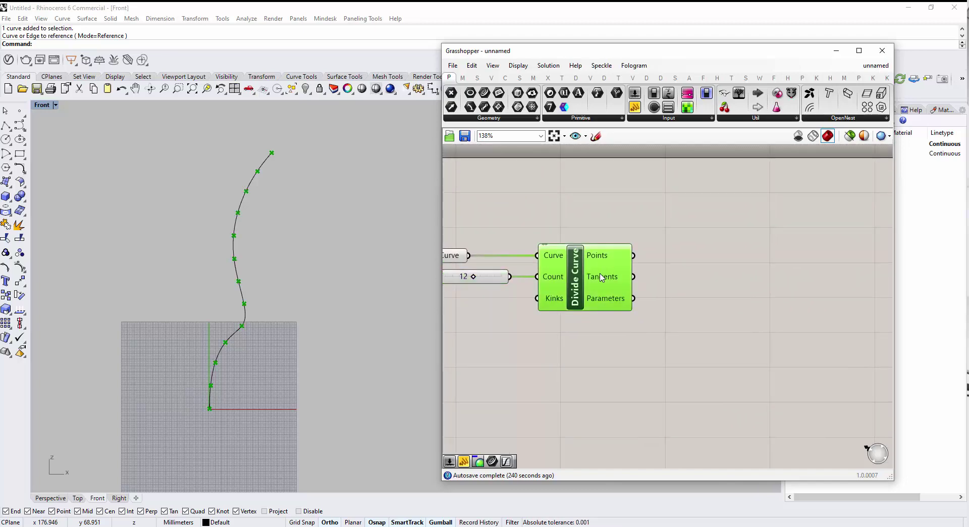
right_drag(616, 311, 556, 297)
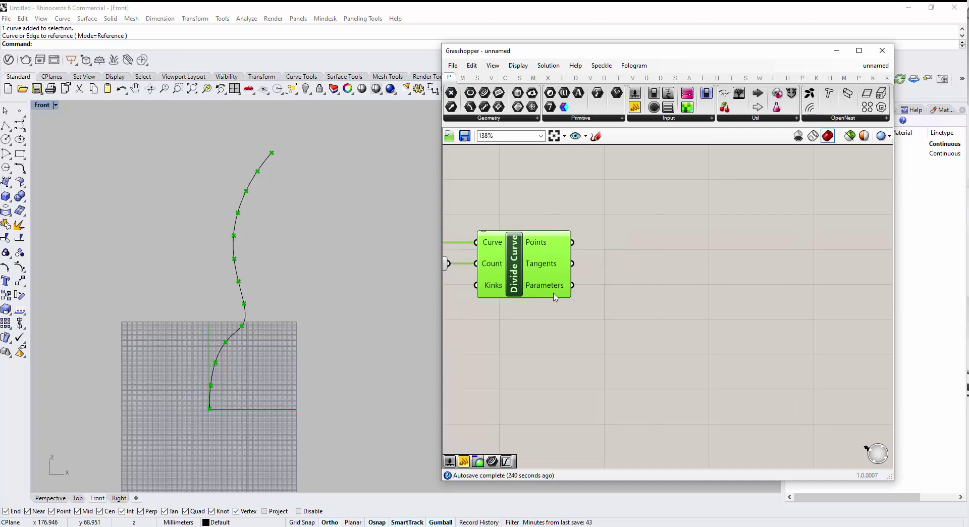
click(592, 352)
right_drag(497, 248, 477, 251)
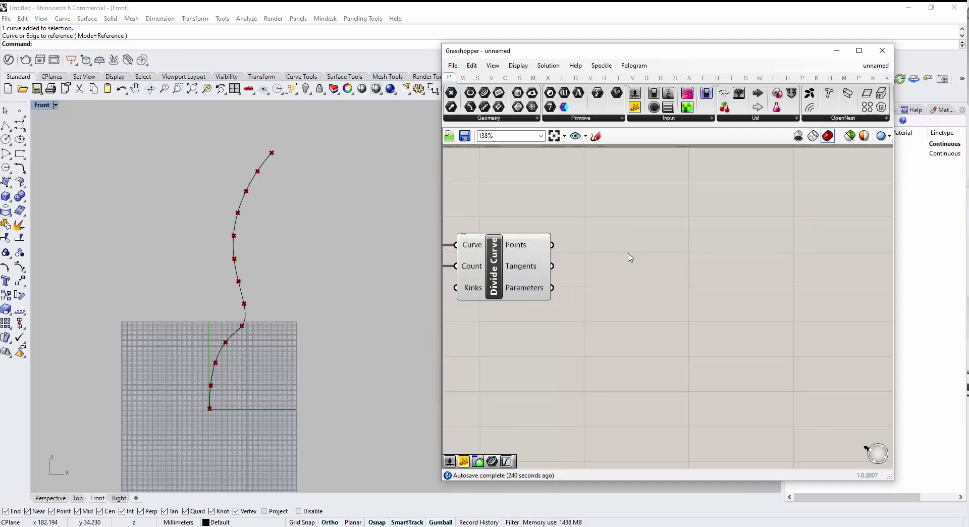
Add a Circle CNR component to the canvas beside Divide Curve and align the two components.
right_drag(641, 244, 662, 235)
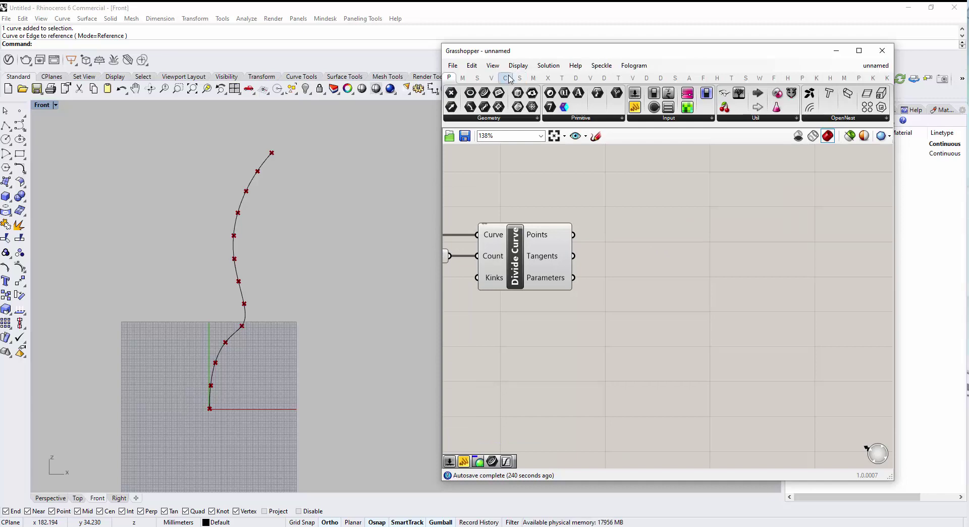
double_click(681, 267)
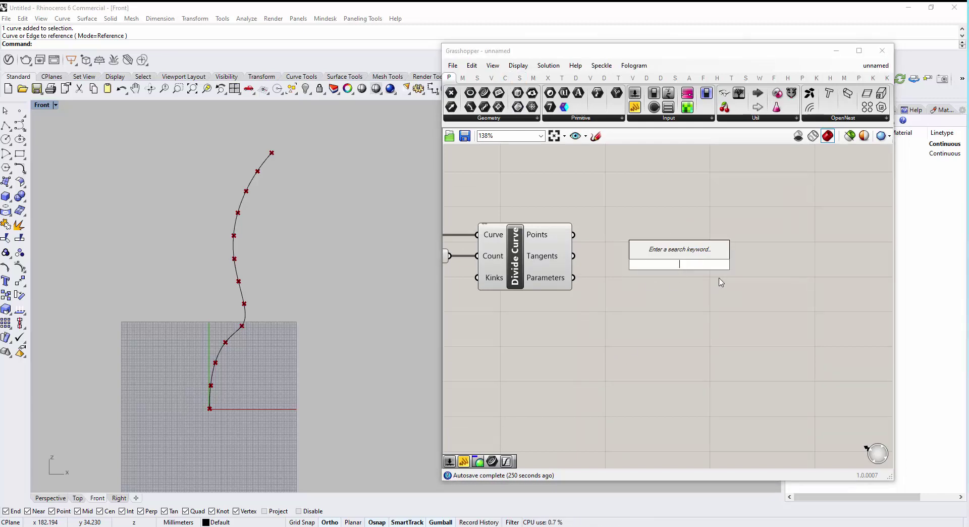
text(cir)
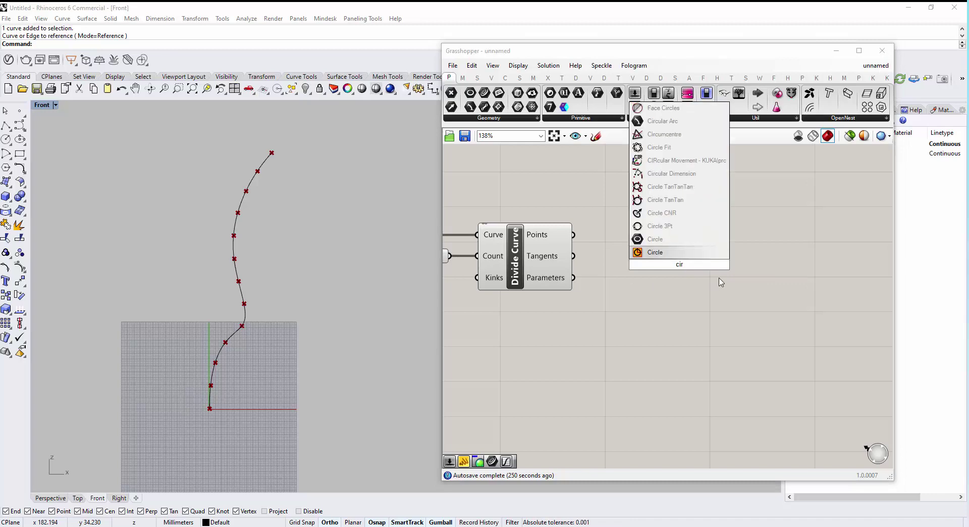
text(cle)
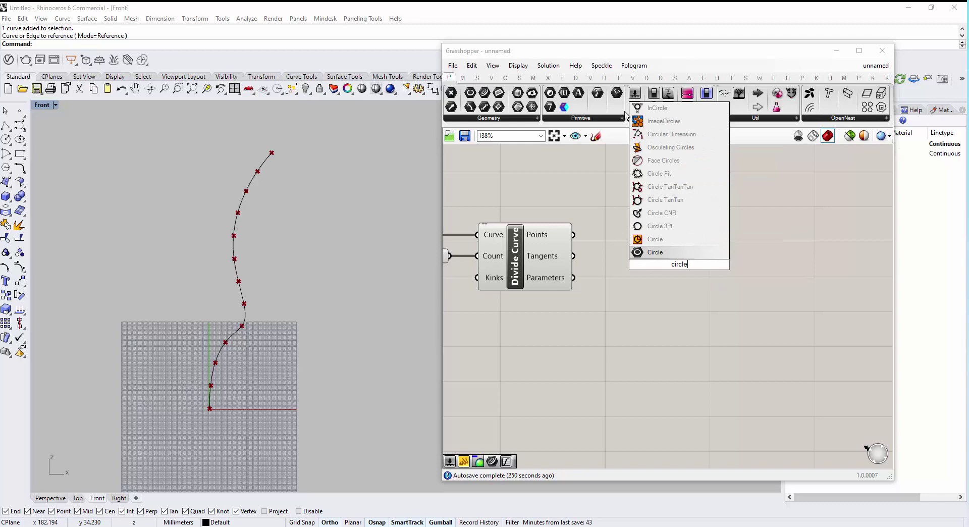
key(Down)
key(Down)
key(Down)
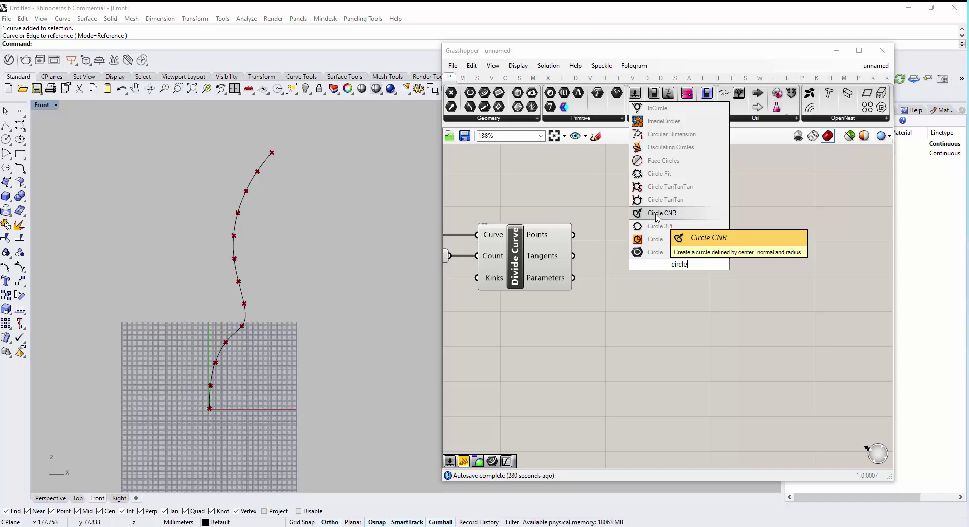
click(657, 217)
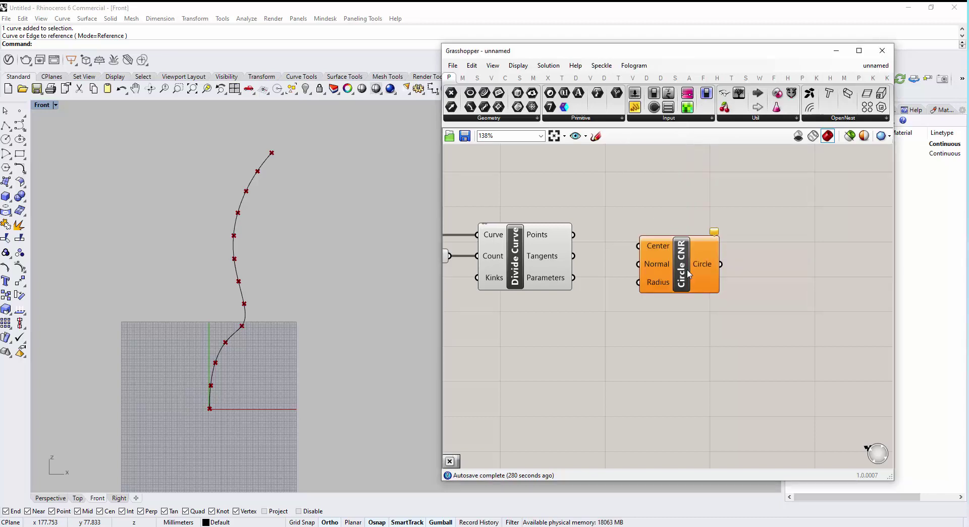
drag(720, 264, 752, 250)
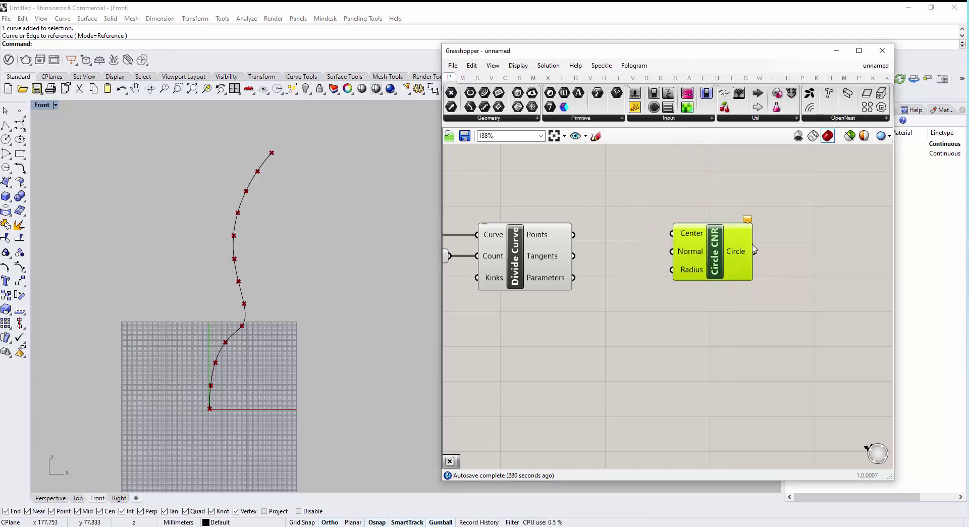
Connect Divide Curve's Points output to Circle CNR's Center input and nudge Circle CNR closer.
right_drag(597, 279, 643, 299)
scroll(657, 297, down, 2)
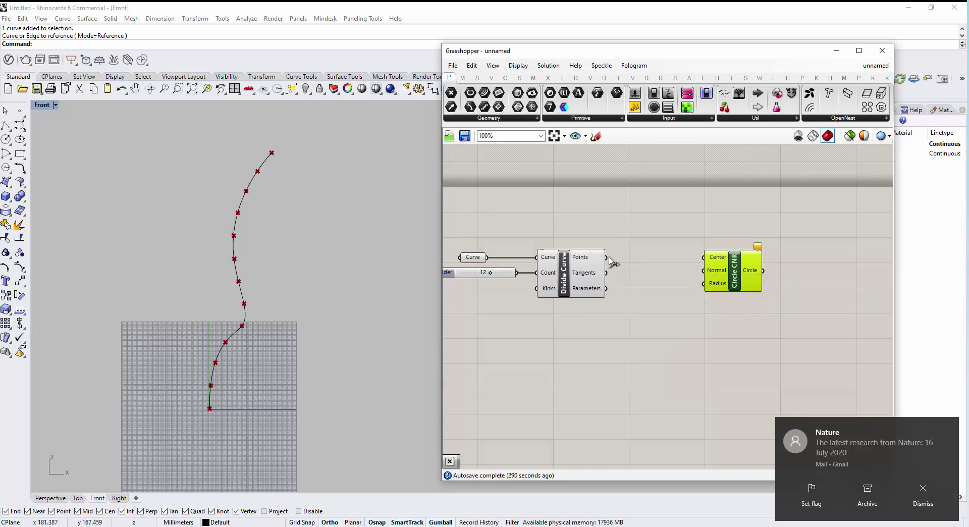
click(923, 500)
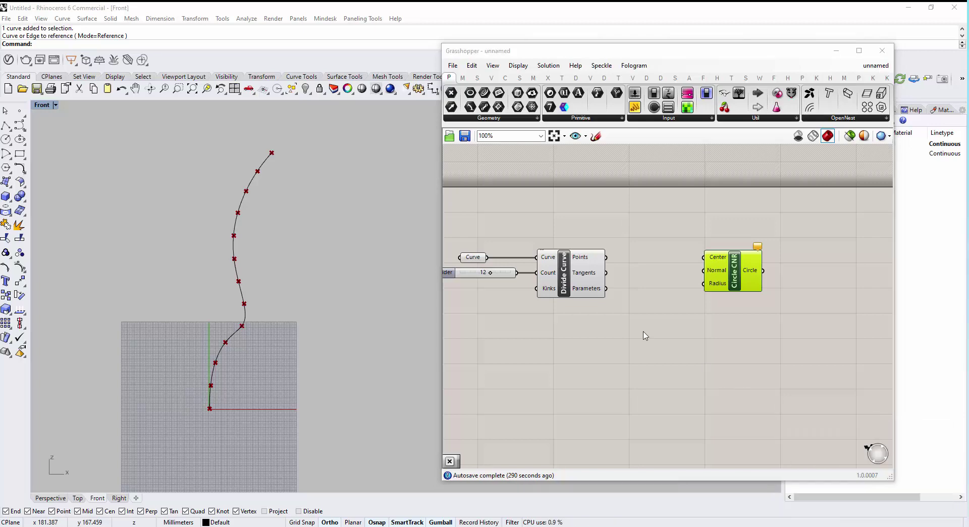
drag(704, 264, 704, 258)
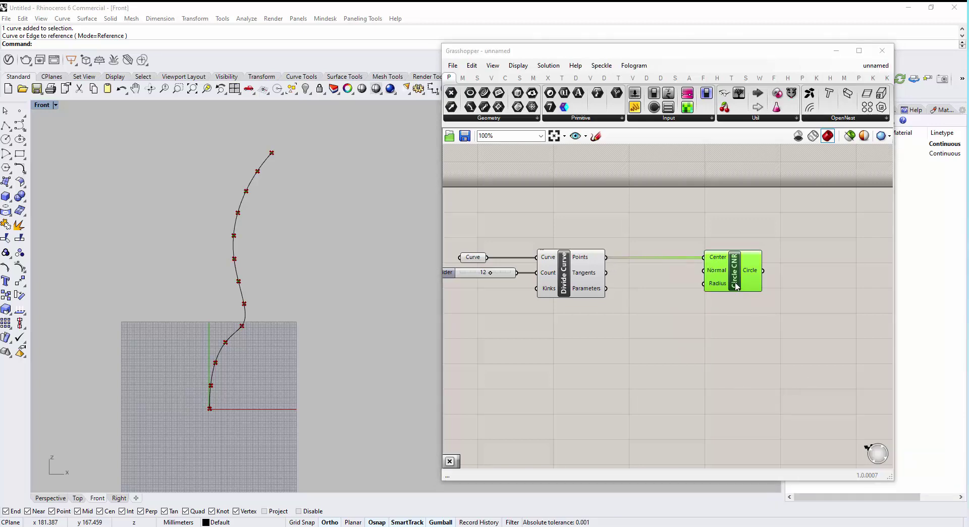
drag(733, 279, 727, 281)
right_drag(671, 356, 649, 348)
click(698, 339)
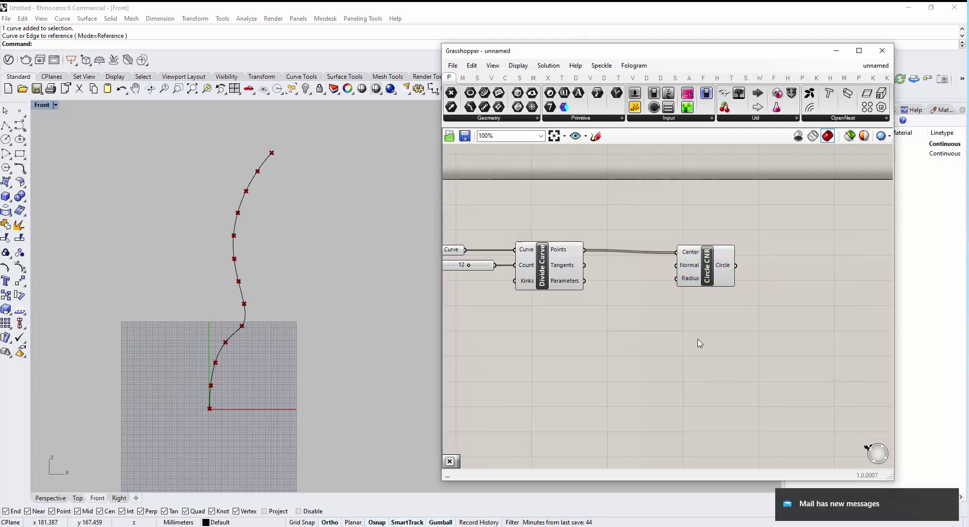
Connect Divide Curve's Tangents output to Circle CNR's Normal input.
scroll(705, 290, up, 2)
click(705, 284)
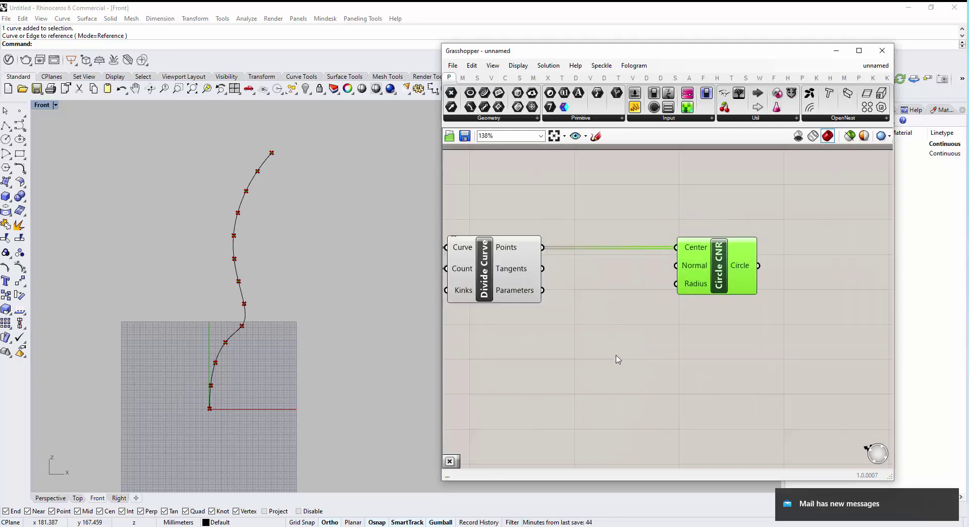
right_drag(653, 353, 689, 353)
click(681, 348)
mouse_move(551, 272)
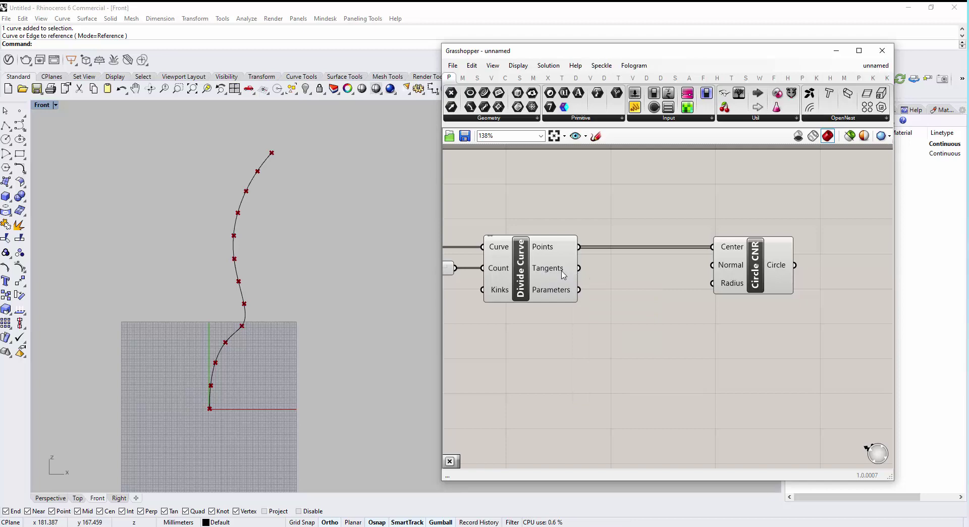
drag(579, 268, 712, 265)
right_drag(641, 336, 755, 305)
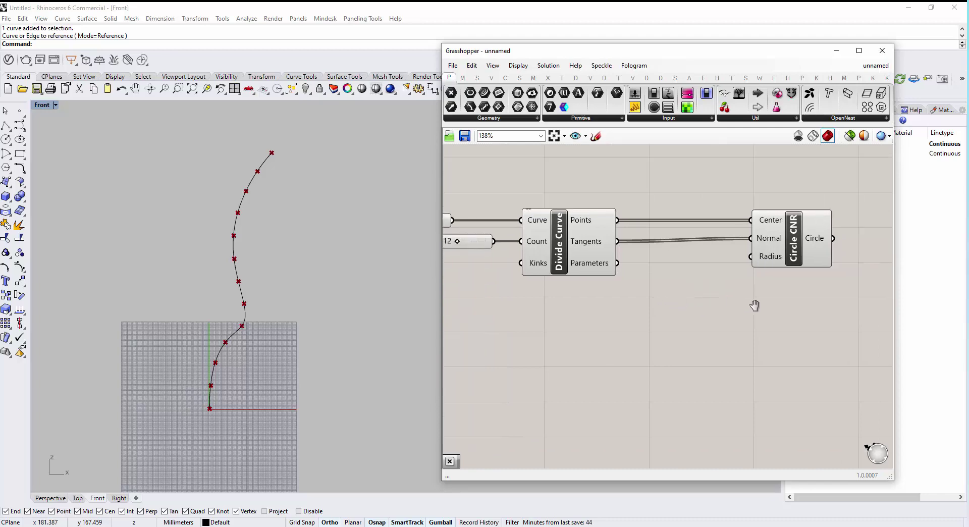
Add a Number Slider below Divide Curve and connect it to Circle CNR's Radius input.
click(508, 250)
right_drag(688, 329, 586, 307)
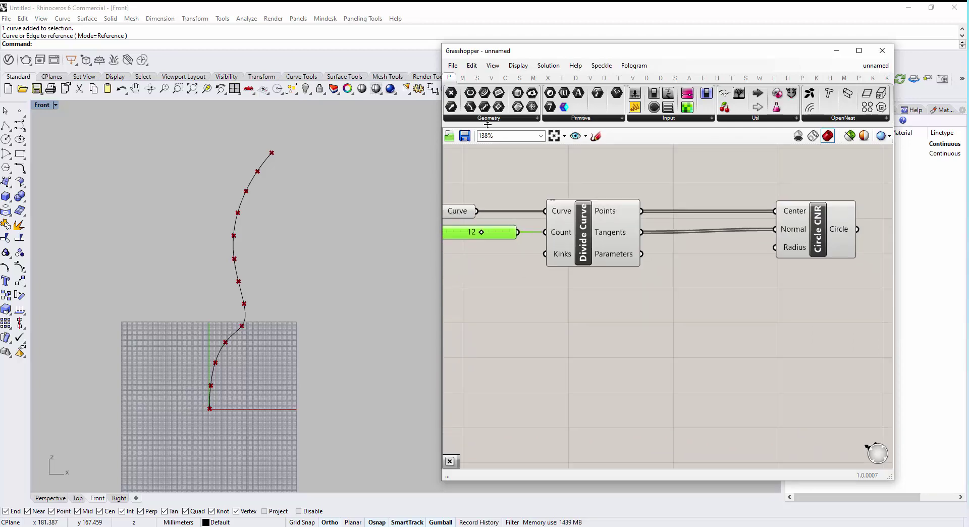
drag(636, 93, 736, 337)
right_drag(670, 337, 606, 337)
drag(633, 334, 576, 326)
drag(686, 329, 713, 262)
click(574, 340)
right_drag(574, 340, 572, 337)
Configure the radius slider for natural-number rounding with a maximum of 100 and set it to 14.
double_click(571, 332)
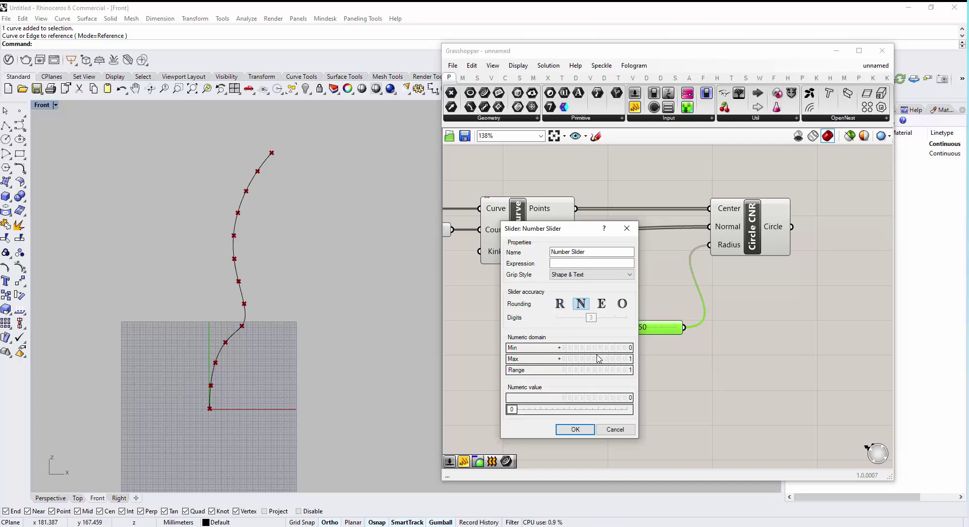
double_click(600, 358)
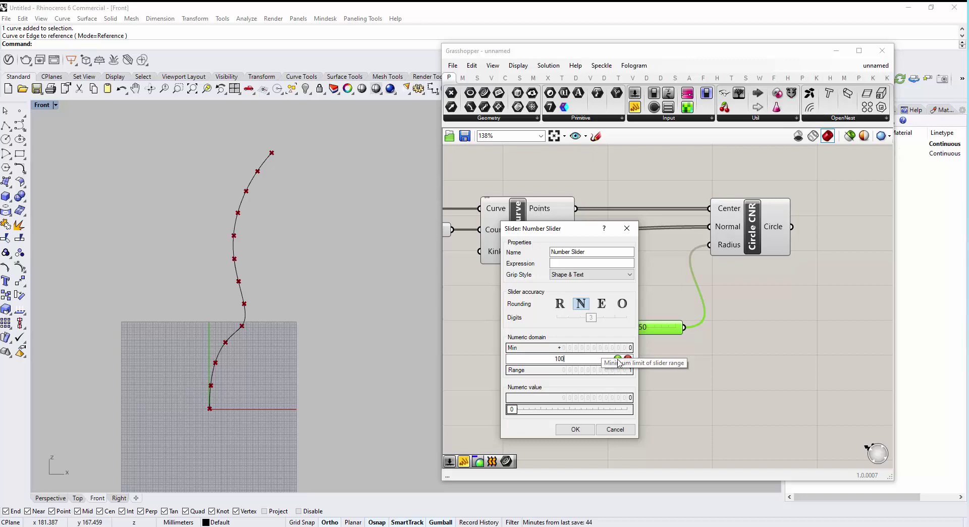
click(618, 358)
click(570, 429)
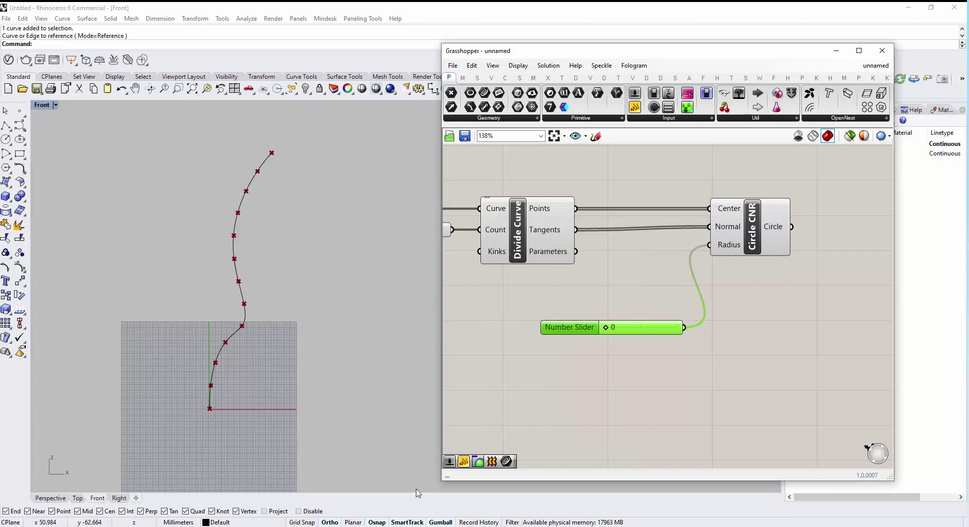
click(549, 405)
right_drag(608, 318, 580, 313)
drag(579, 321, 588, 322)
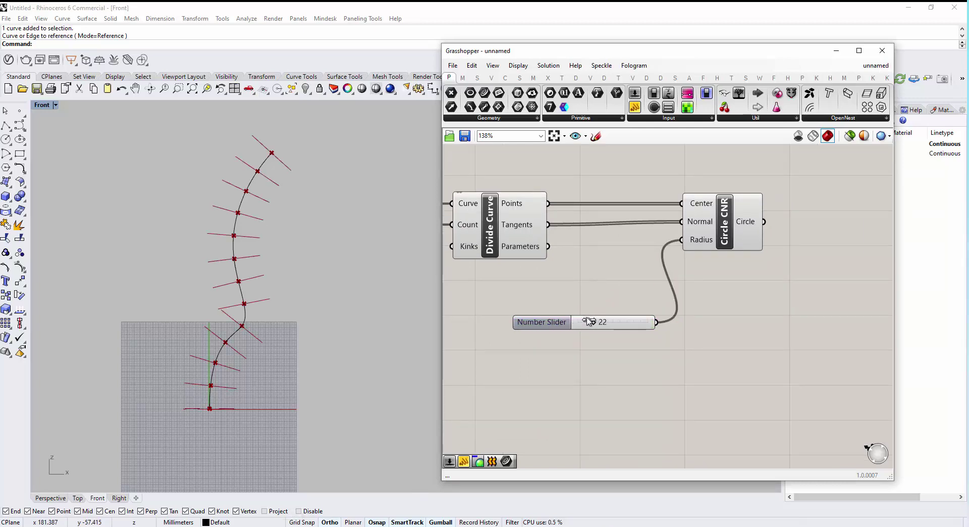
Switch Rhino to the Perspective view and frame the circles to check their orientation along the curve.
click(50, 498)
right_drag(207, 415, 255, 367)
click(275, 361)
click(207, 88)
click(169, 253)
scroll(171, 256, down, 8)
right_drag(174, 259, 306, 314)
scroll(276, 309, up, 7)
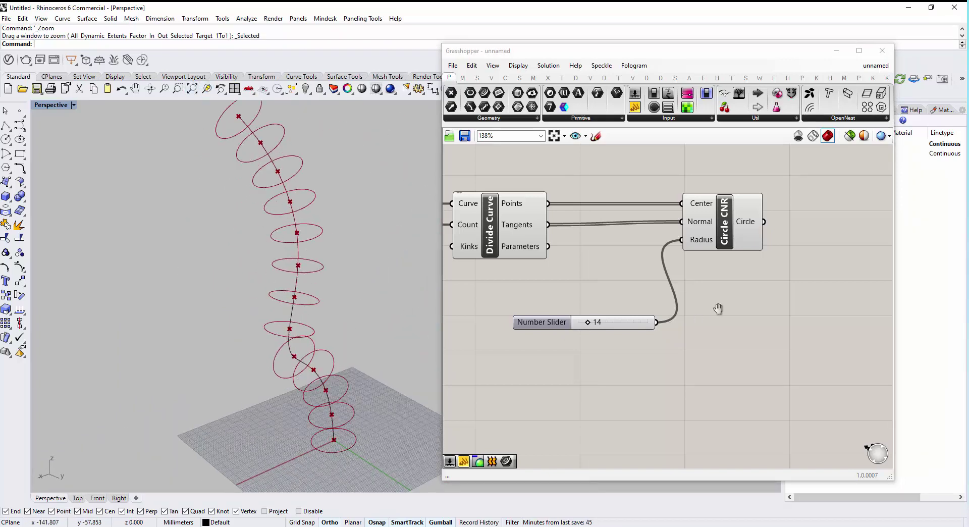
Highlight the Circle CNR result in the viewport, vary the circle radius and set the radius slider to 17.
right_drag(719, 309, 708, 327)
click(710, 251)
drag(575, 340, 599, 339)
scroll(312, 382, down, 3)
right_drag(312, 382, 295, 377)
drag(582, 340, 581, 340)
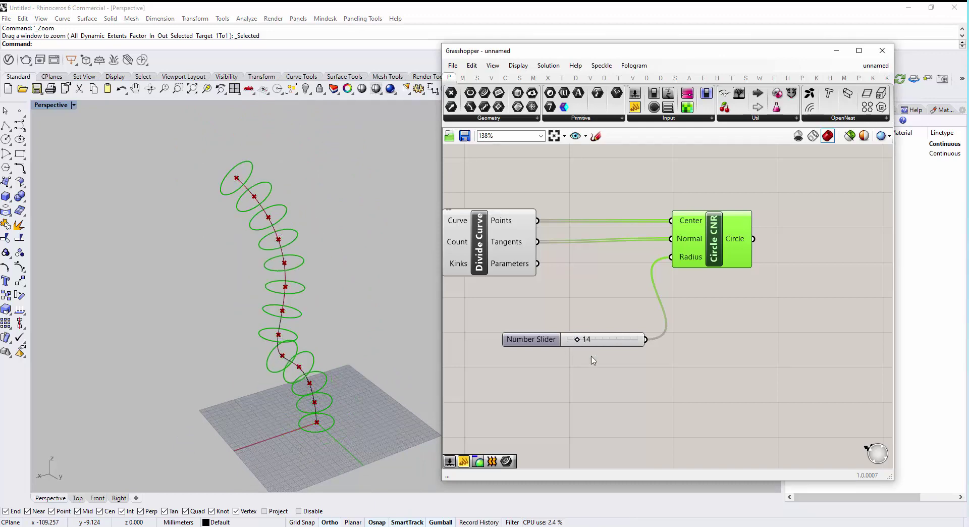
scroll(606, 343, up, 2)
scroll(647, 320, down, 1)
right_drag(562, 392, 583, 396)
click(610, 355)
right_drag(611, 355, 619, 344)
Examine the circles along the curve from another angle in the Perspective view, up close and from farther away.
right_drag(211, 407, 237, 378)
scroll(220, 346, down, 5)
scroll(231, 352, up, 10)
scroll(253, 449, down, 5)
scroll(197, 376, up, 2)
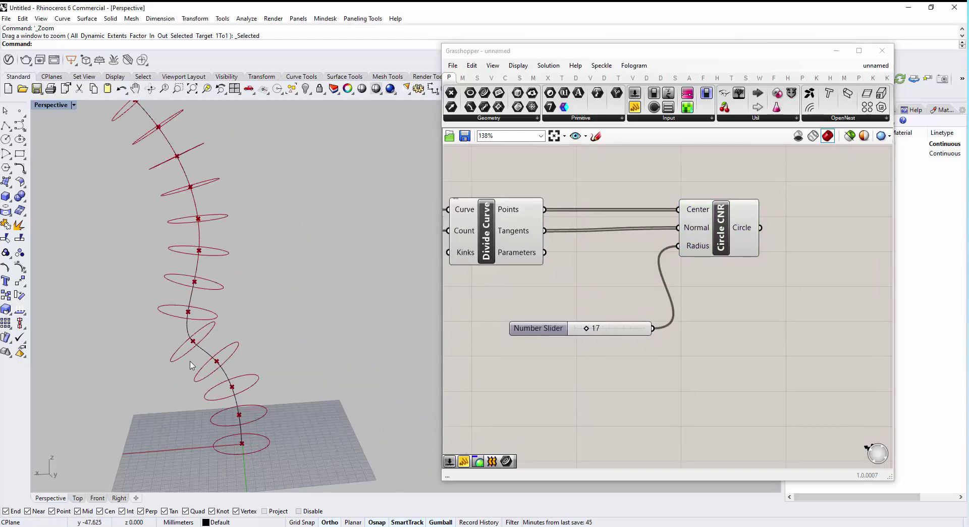
scroll(198, 363, down, 3)
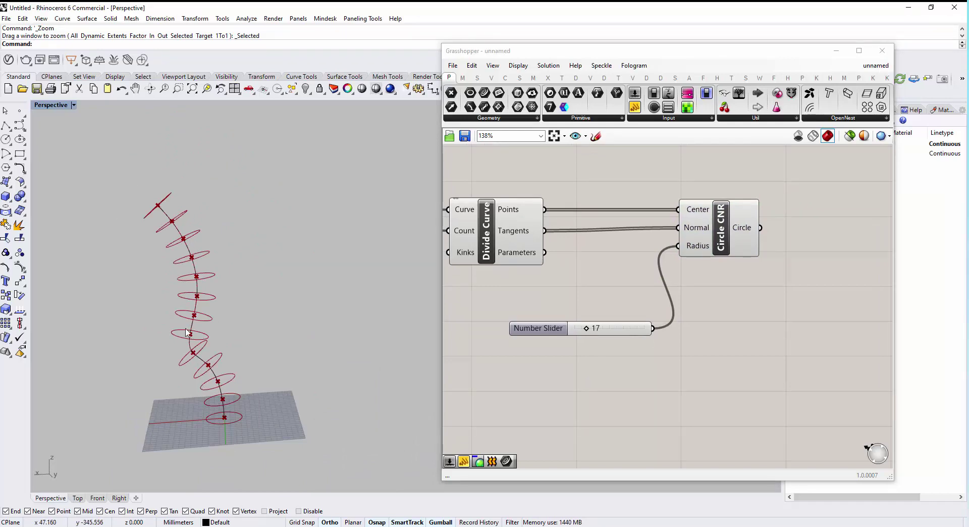
scroll(189, 335, up, 2)
Add a Graph Mapper to the canvas below the radius Number Slider.
right_drag(620, 380, 634, 348)
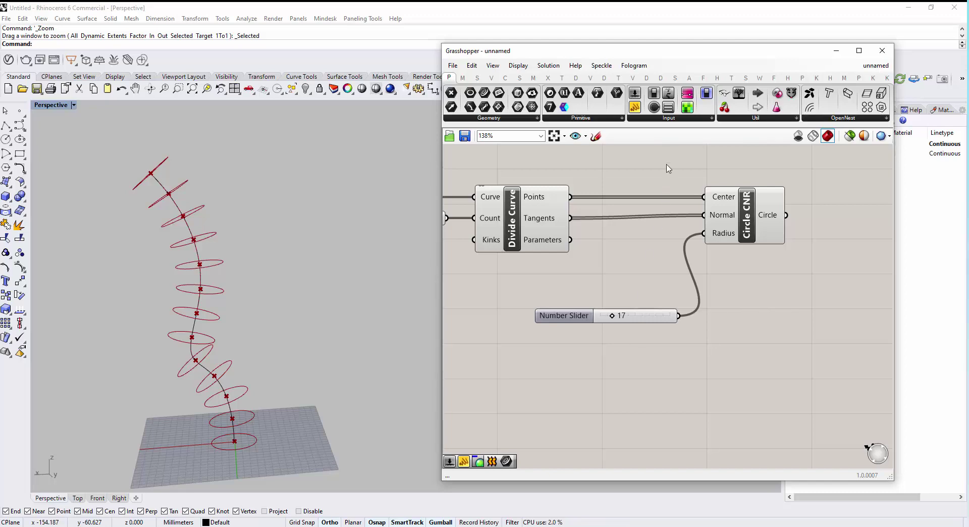
click(669, 119)
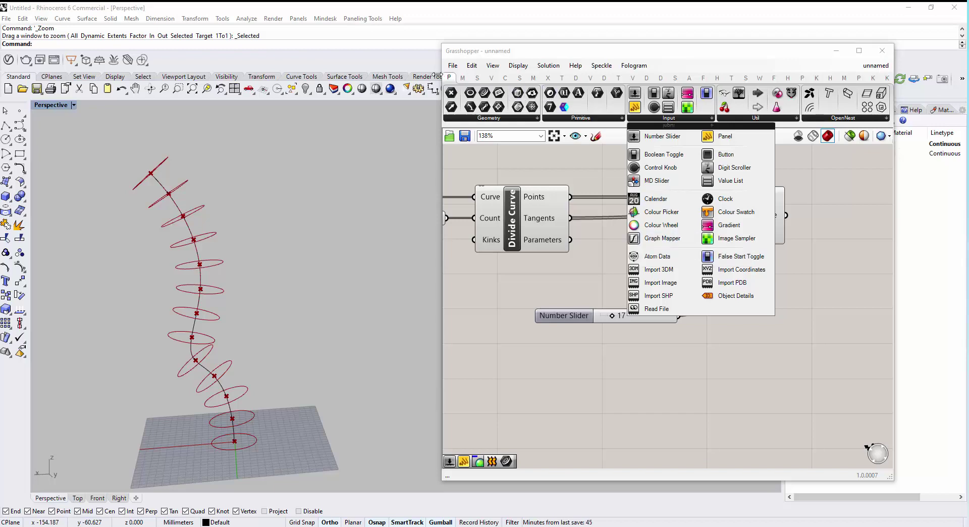
click(663, 239)
click(638, 387)
click(623, 395)
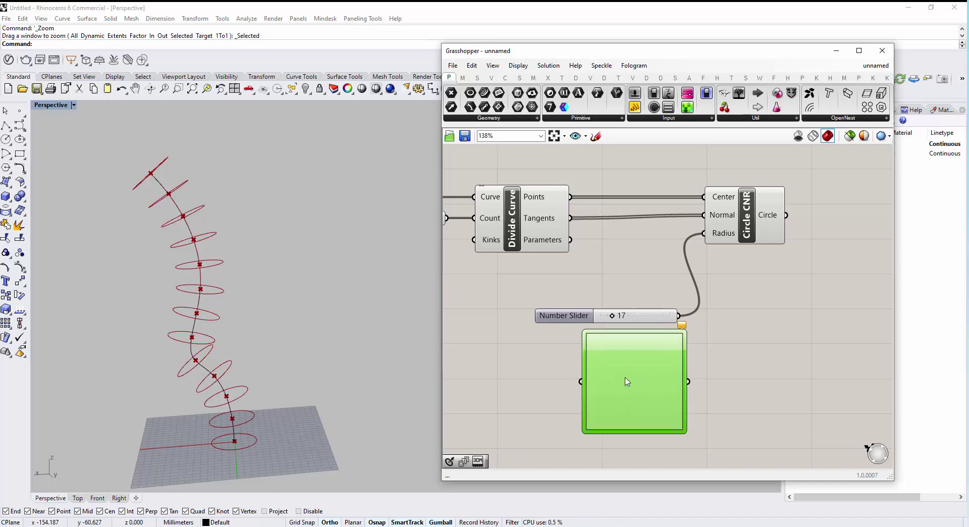
drag(625, 378, 644, 387)
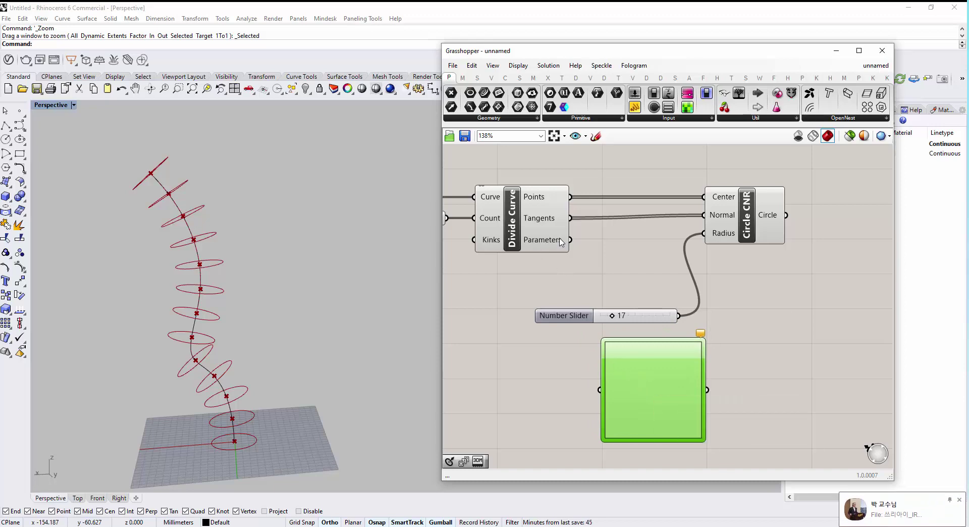
Dismiss the desktop notification and connect Divide Curve's Parameters output to the Graph Mapper's input.
click(960, 500)
click(959, 501)
drag(577, 245, 672, 398)
drag(606, 392, 570, 239)
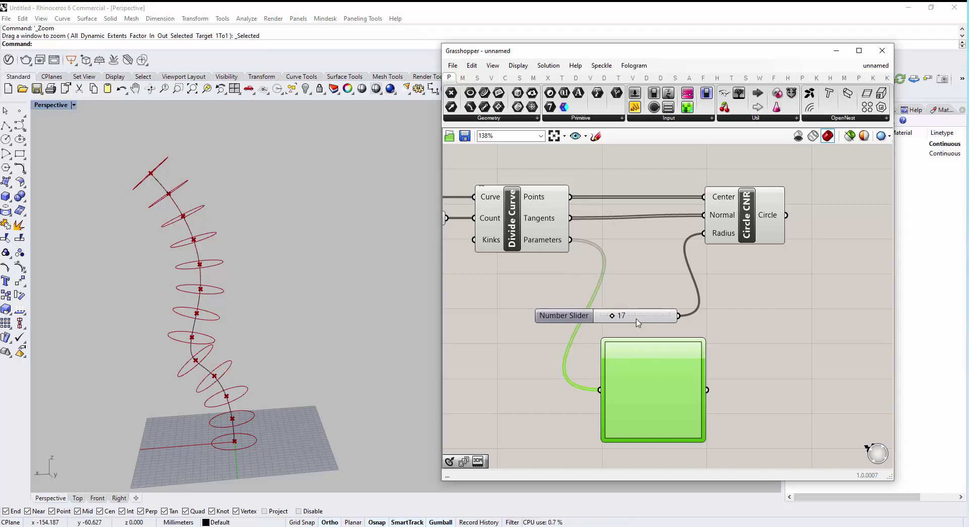
Connect the Graph Mapper's output to Circle CNR's Radius in place of the Number Slider and delete that slider.
drag(636, 318, 655, 311)
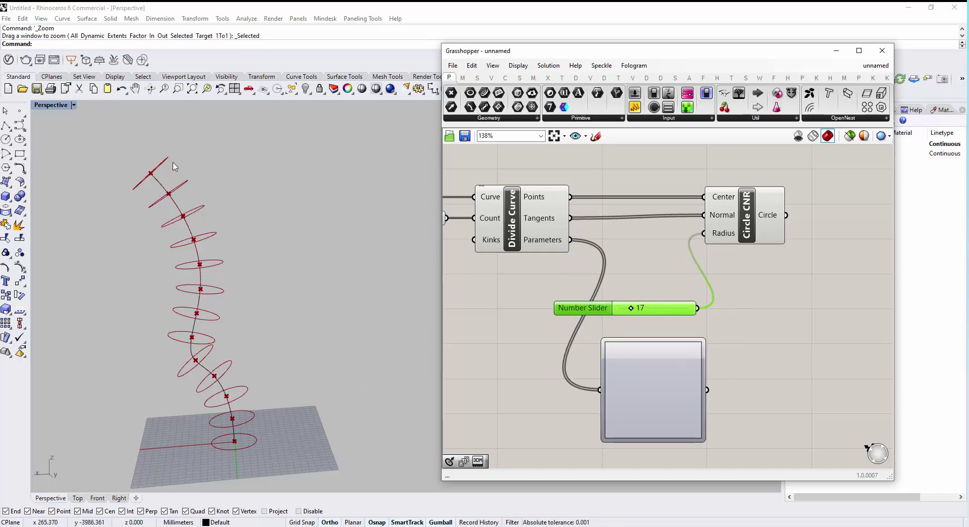
drag(708, 390, 704, 233)
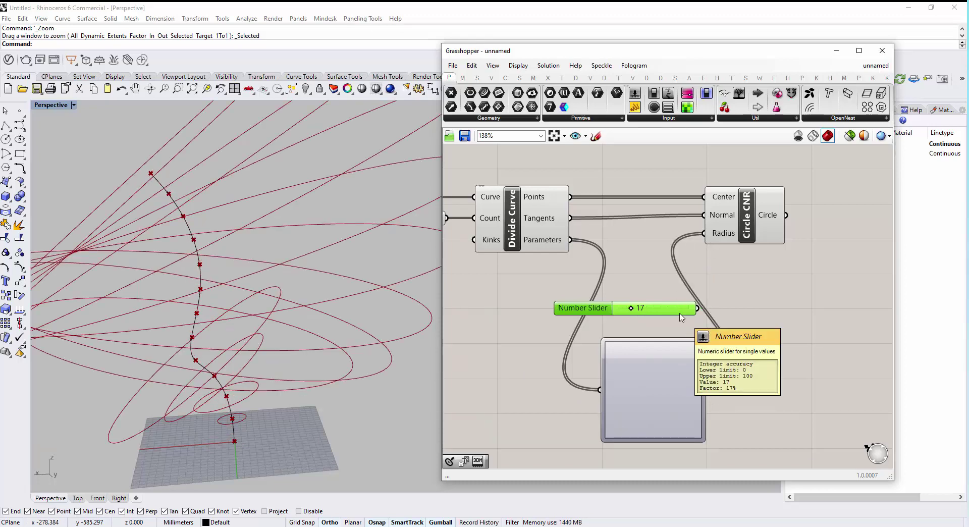
key(Delete)
Set the Graph Mapper's graph type to Sine and shift the curve's upper grip inward so the peak falls before the end.
scroll(530, 352, down, 2)
click(634, 346)
right_click(635, 347)
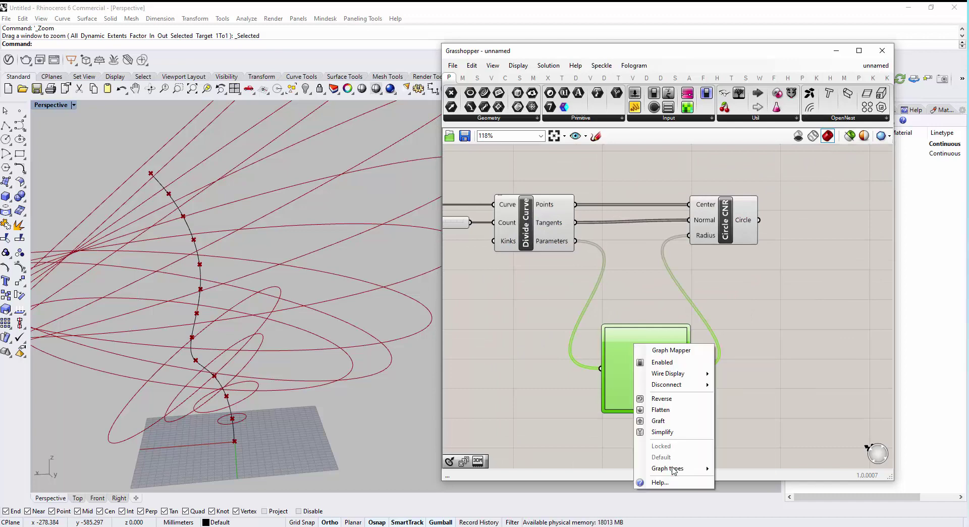
mouse_move(675, 470)
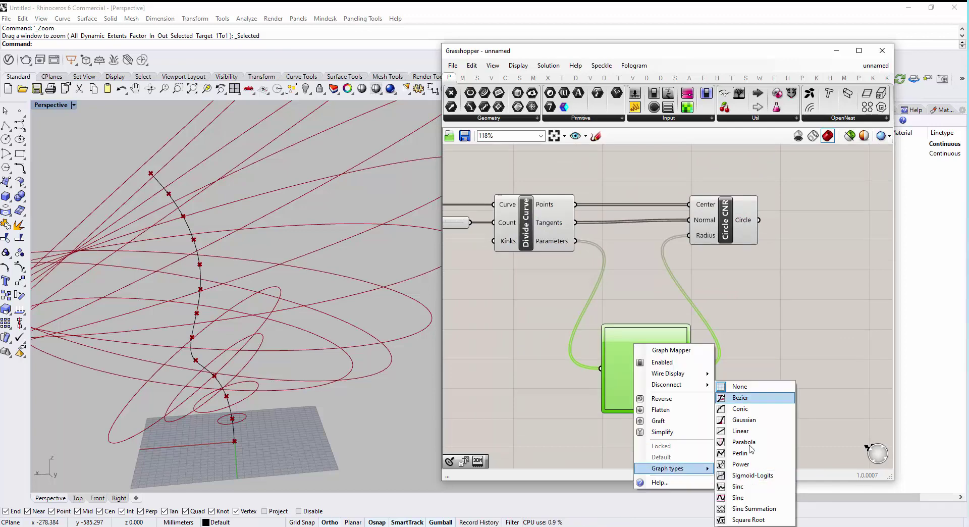
click(748, 499)
scroll(659, 329, up, 3)
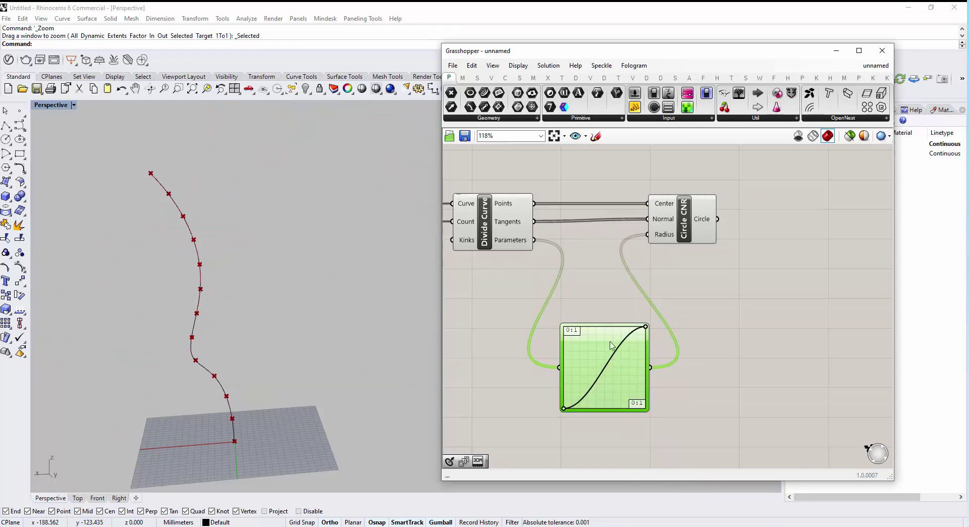
drag(660, 321, 637, 329)
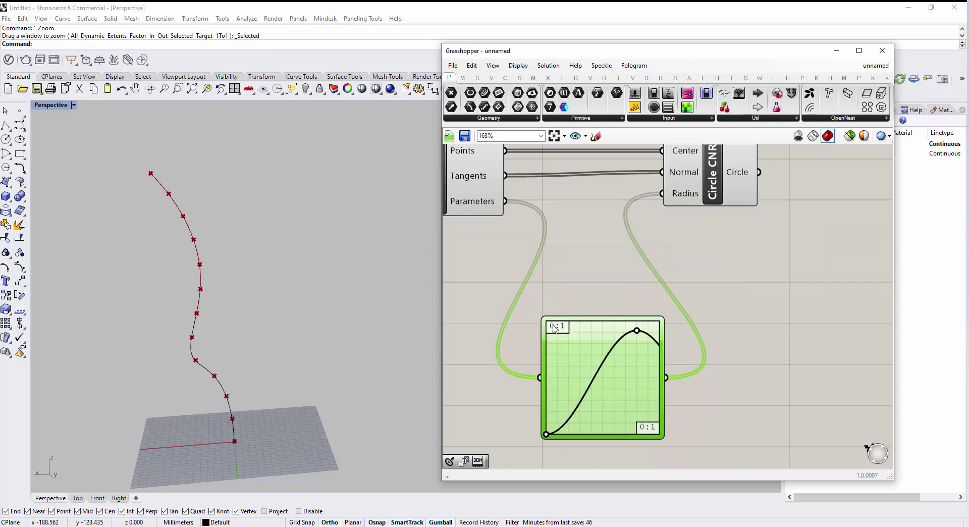
Examine the circles driven by the Graph Mapper up close along the curve in the Perspective view.
scroll(435, 272, down, 2)
scroll(195, 389, up, 2)
scroll(203, 333, up, 9)
scroll(215, 277, down, 5)
scroll(215, 275, up, 6)
scroll(215, 275, down, 4)
right_drag(228, 300, 324, 395)
scroll(325, 393, down, 7)
scroll(279, 304, down, 3)
scroll(231, 261, up, 3)
right_drag(234, 275, 243, 286)
scroll(225, 311, up, 9)
right_drag(246, 338, 266, 325)
scroll(264, 326, down, 7)
right_drag(548, 353, 555, 329)
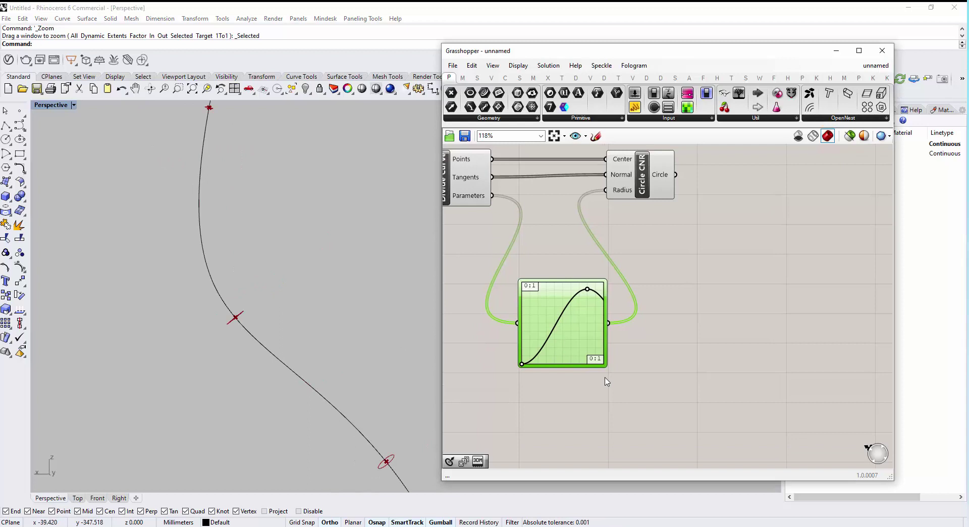
Add a Panel beside the Graph Mapper and connect the Graph Mapper's output to it.
click(606, 378)
right_drag(605, 378, 594, 374)
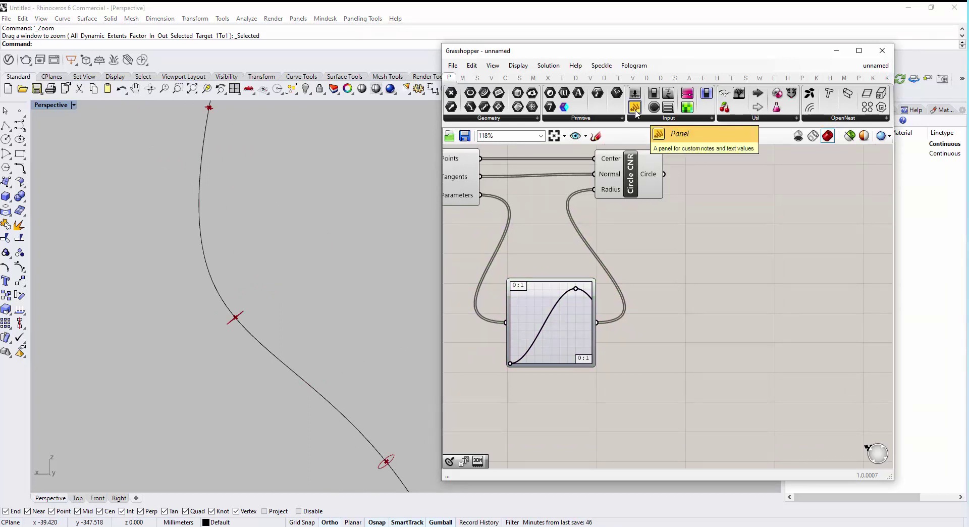
drag(635, 107, 697, 293)
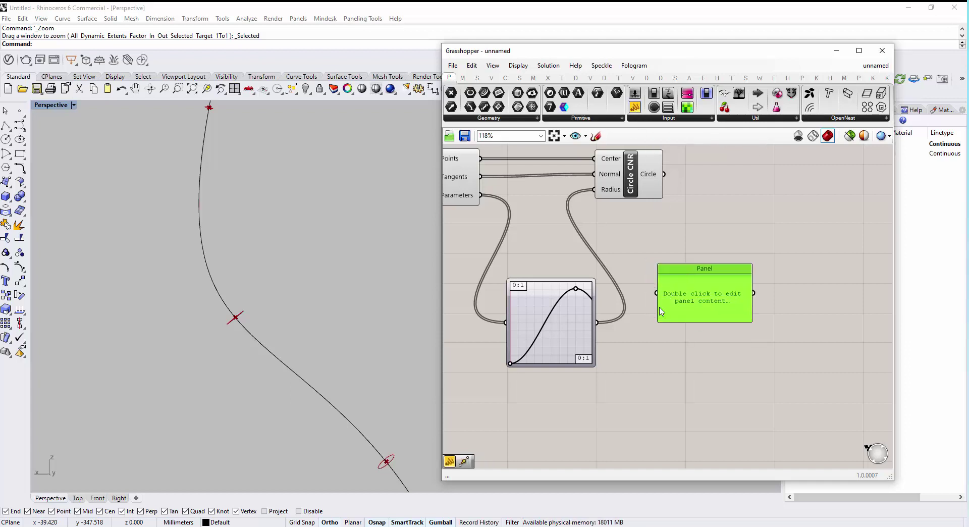
mouse_move(584, 325)
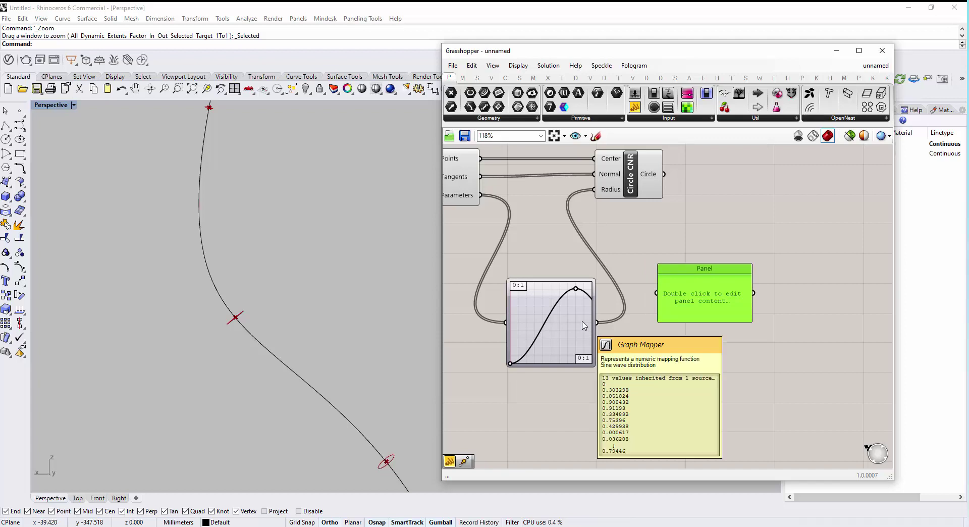
drag(597, 322, 657, 293)
Lengthen the Panel to fit its whole value list and space it farther apart from the Graph Mapper.
drag(711, 314, 712, 401)
click(719, 396)
drag(766, 297, 796, 312)
scroll(628, 364, down, 3)
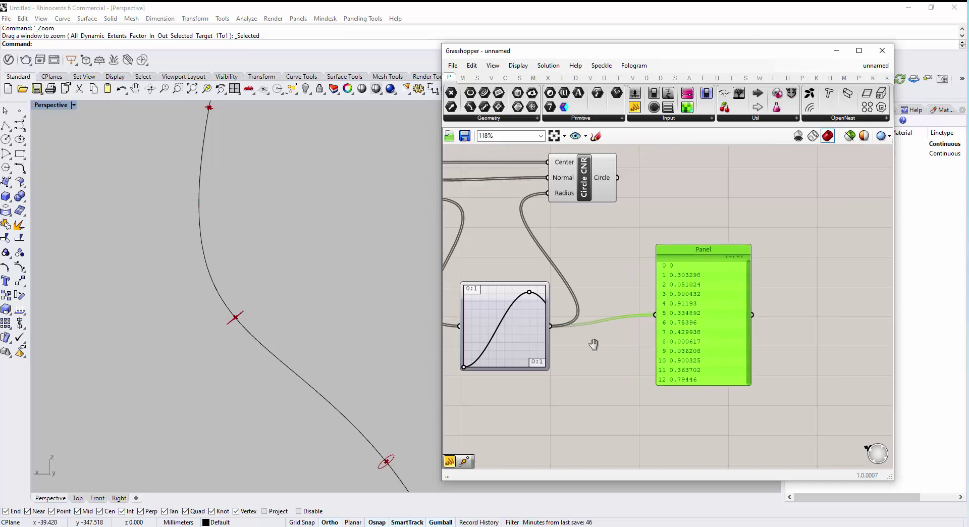
scroll(217, 304, down, 13)
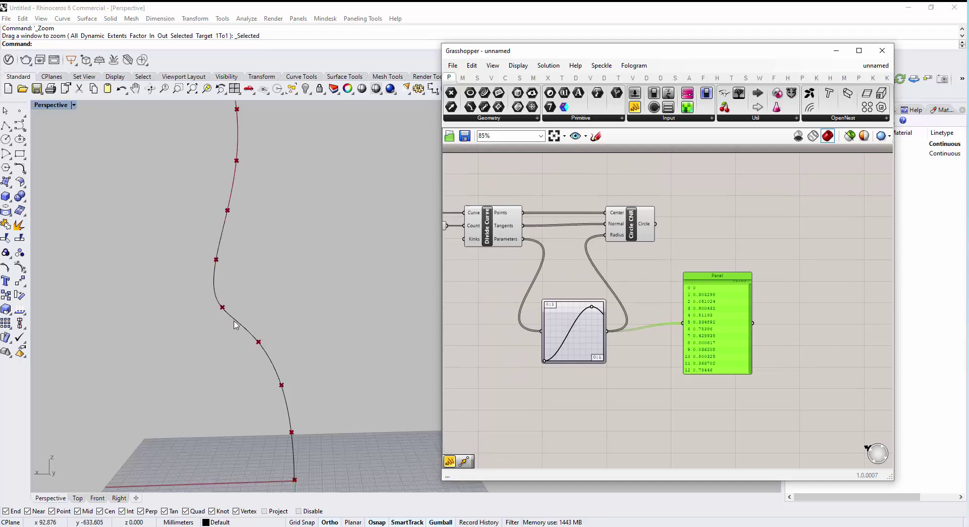
scroll(259, 333, up, 6)
right_drag(642, 325, 629, 325)
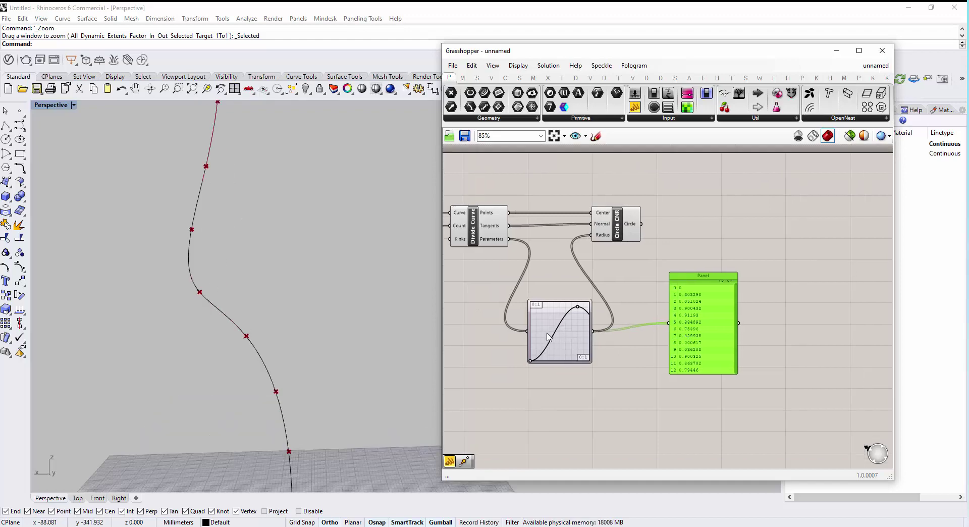
drag(581, 353, 553, 347)
click(620, 352)
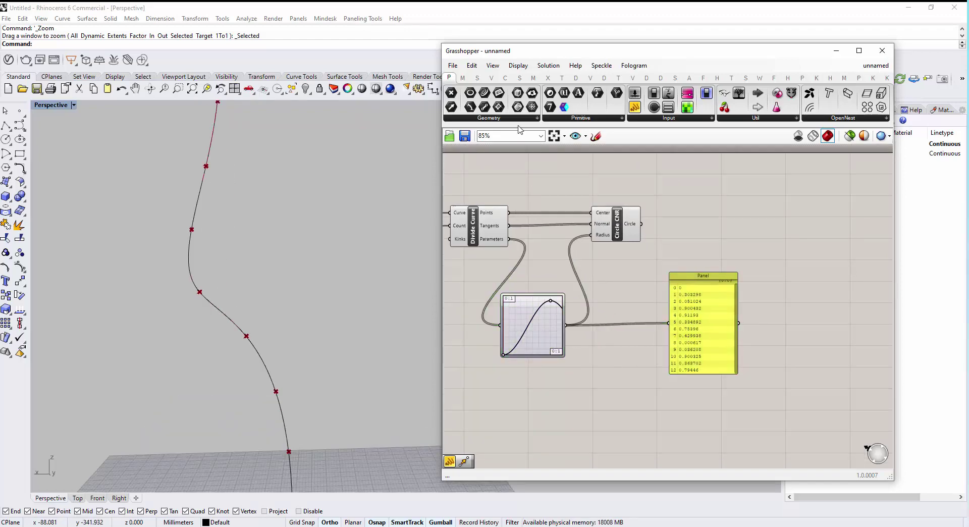
Add a Multiplication component below the Panel's wire and connect the Graph Mapper's output to its A input.
click(463, 79)
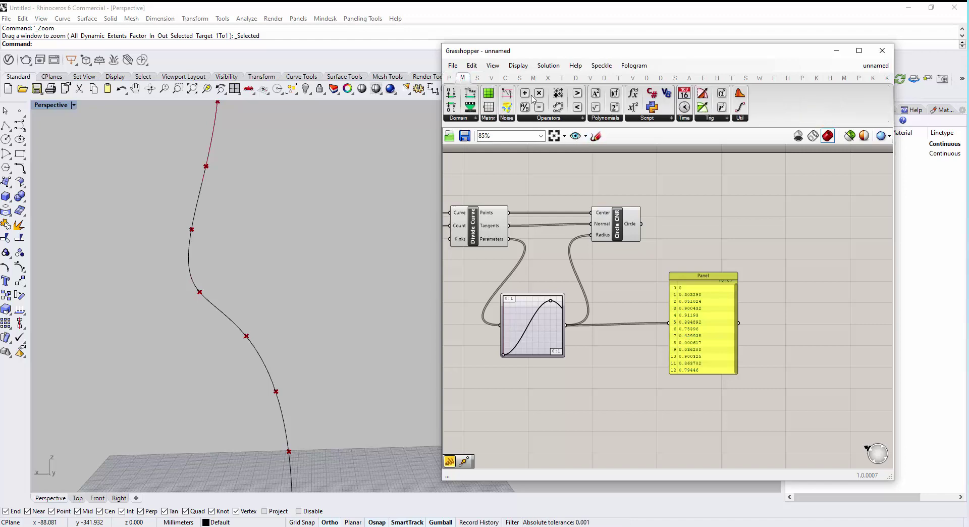
drag(539, 97, 630, 357)
scroll(632, 357, up, 2)
drag(548, 317, 608, 340)
scroll(647, 323, down, 2)
right_drag(571, 362, 628, 358)
right_drag(571, 342, 536, 340)
scroll(666, 343, up, 2)
right_drag(655, 351, 607, 345)
scroll(607, 345, down, 2)
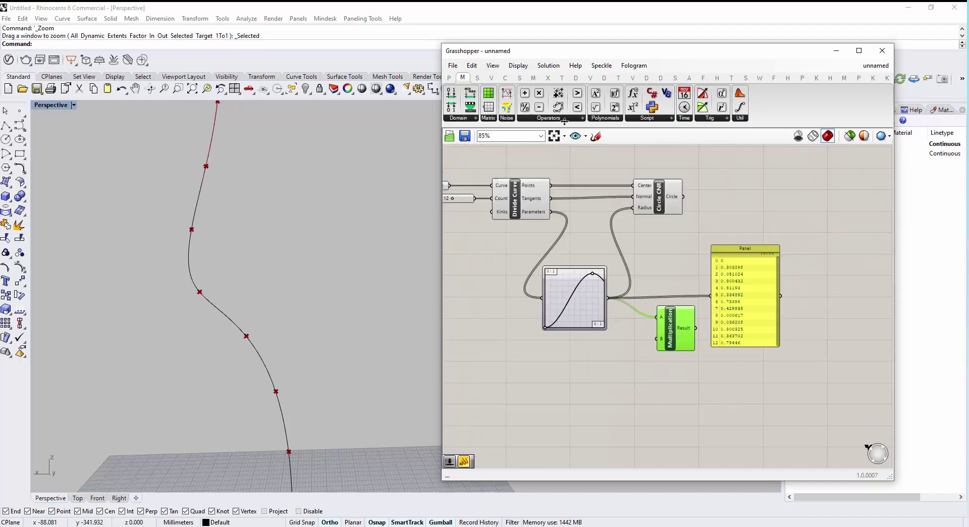
click(448, 77)
drag(636, 96, 579, 369)
click(553, 366)
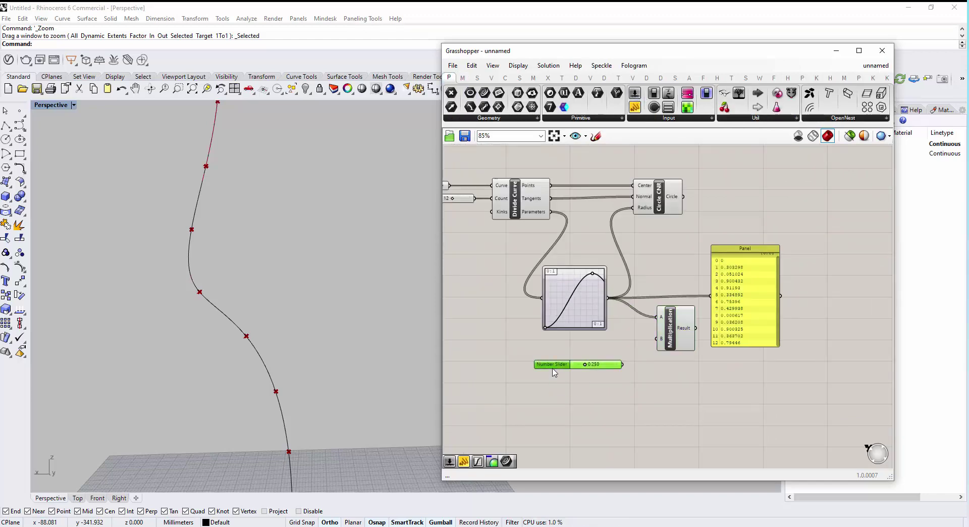
key(Delete)
Create a Number Slider with the value 20 below the Graph Mapper and connect it to Multiplication's B input.
double_click(591, 366)
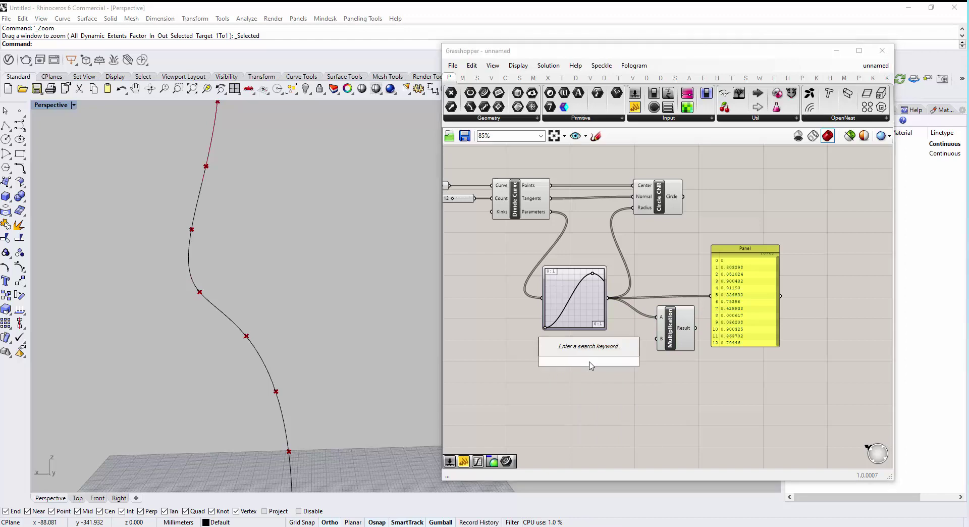
text(20)
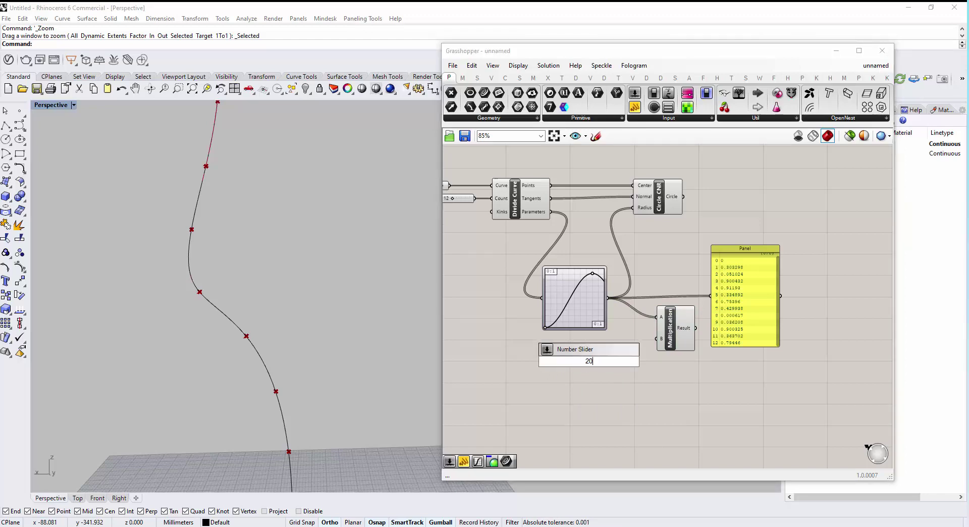
key(Return)
scroll(637, 369, up, 1)
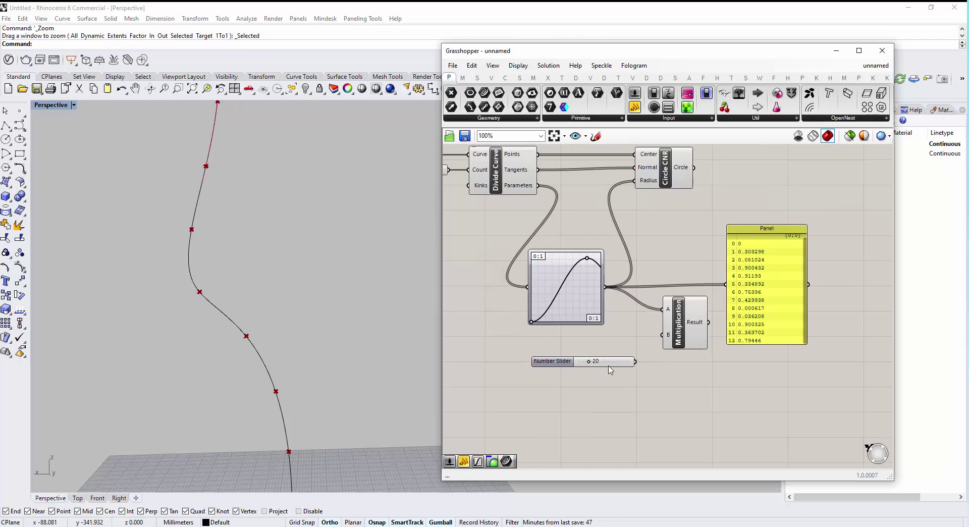
scroll(588, 365, up, 2)
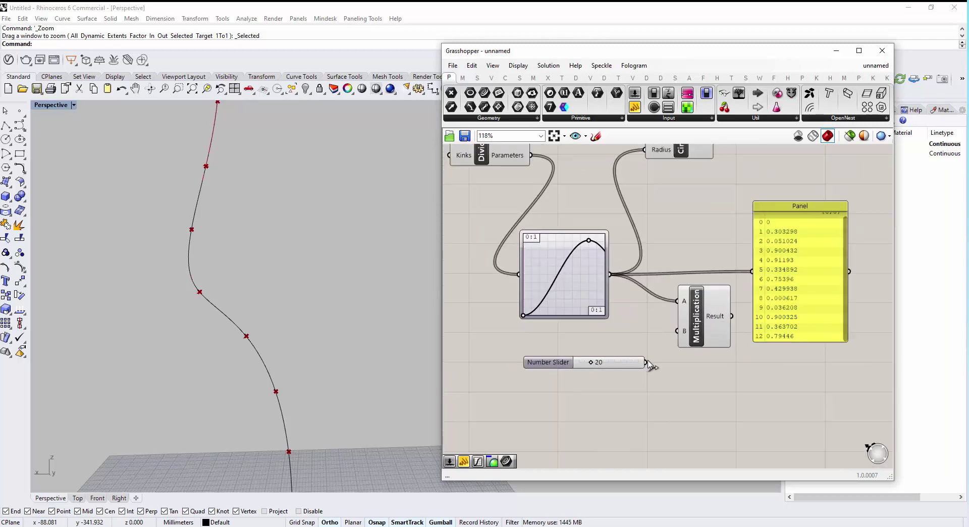
drag(646, 362, 677, 331)
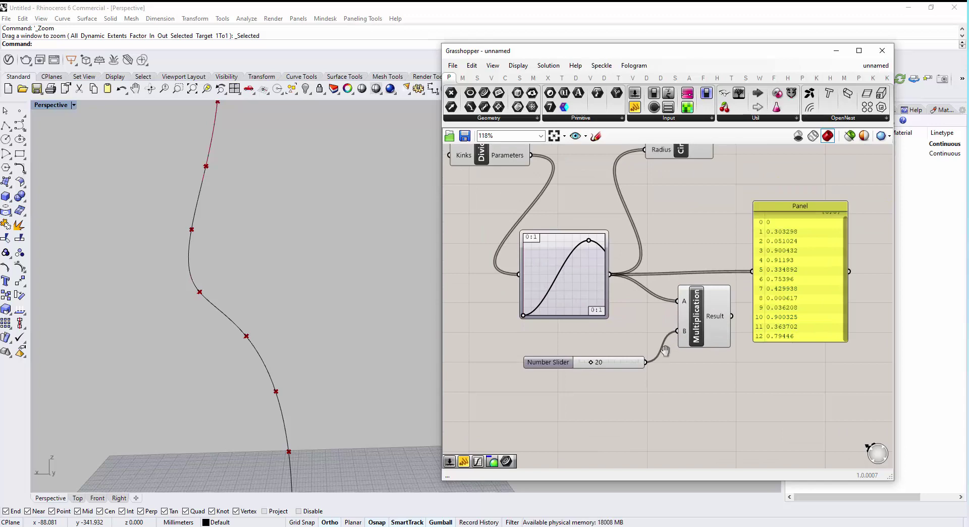
right_drag(675, 307, 645, 325)
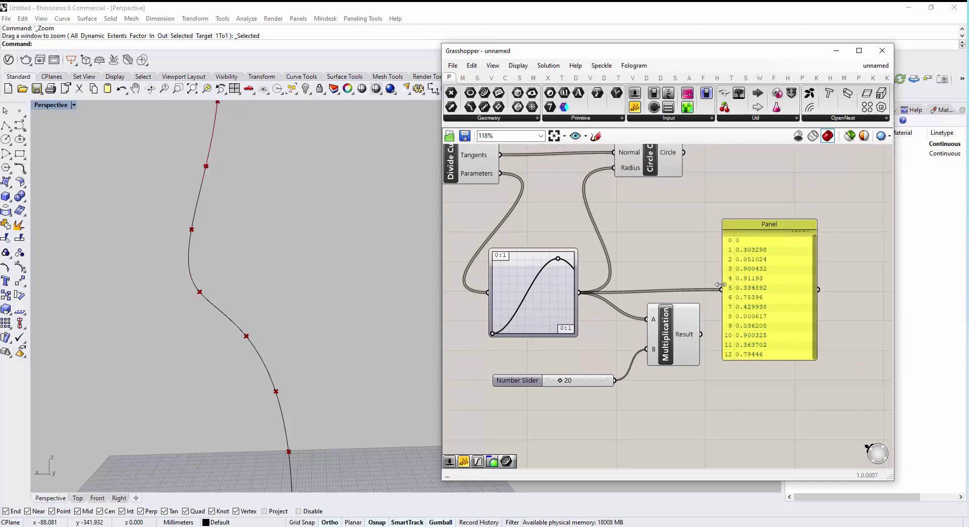
Connect Multiplication's Result to the Panel and to Circle CNR's Radius, replacing the Graph Mapper's direct wires.
drag(702, 334, 722, 291)
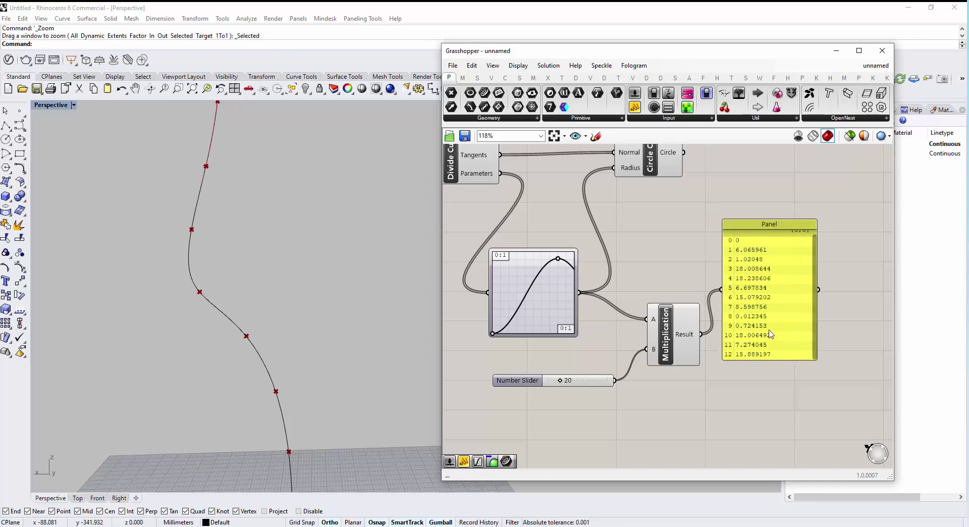
scroll(775, 367, down, 3)
drag(658, 225, 658, 225)
Move the Sine graph's upper grip inward and down so the peak falls about a third of the way across.
scroll(290, 330, down, 9)
right_drag(291, 331, 357, 327)
scroll(542, 313, up, 1)
scroll(620, 299, up, 1)
drag(621, 297, 577, 318)
scroll(617, 323, down, 1)
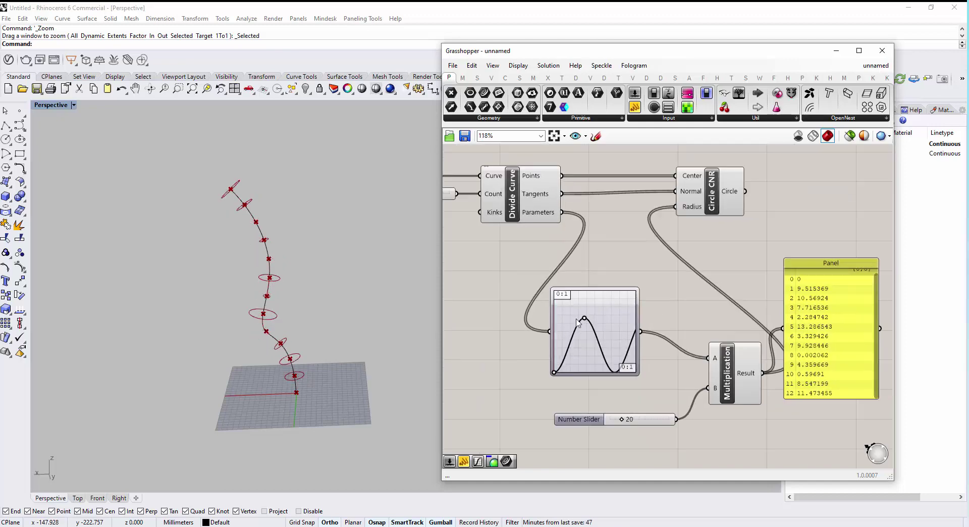
Examine the scaled circles along the curve in the Perspective view against the Multiplication values in the Panel.
right_drag(604, 339, 523, 342)
scroll(523, 342, up, 1)
right_drag(643, 298, 605, 325)
scroll(559, 285, down, 1)
right_drag(559, 284, 530, 282)
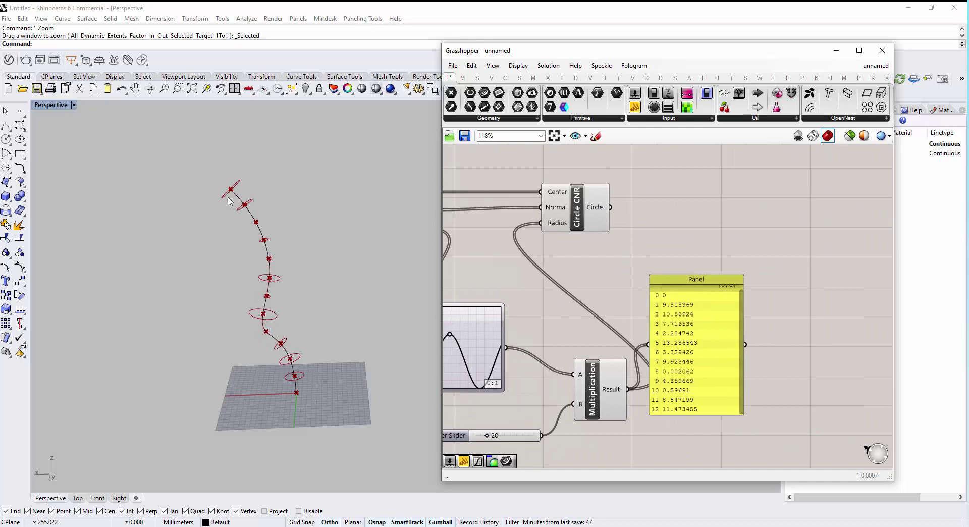
shift+right_drag(250, 230, 254, 231)
right_drag(552, 258, 551, 266)
scroll(577, 248, down, 2)
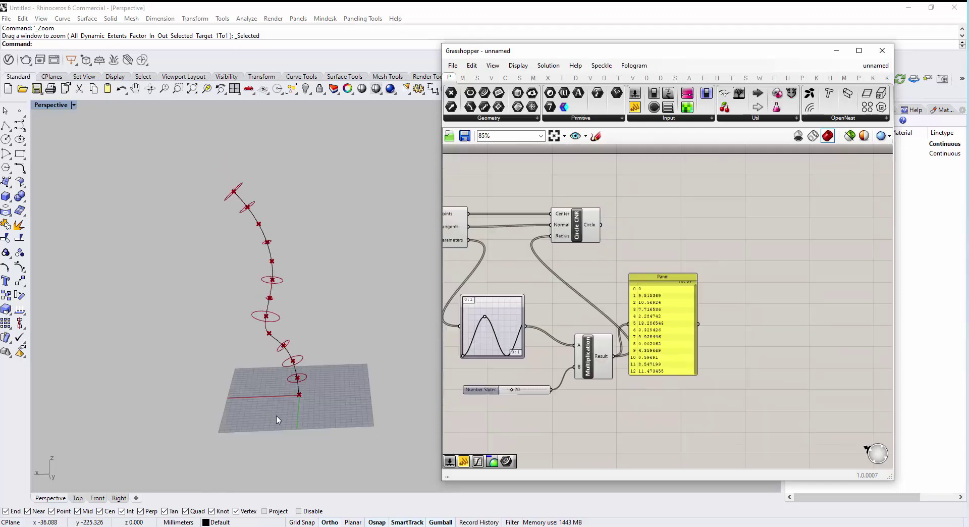
scroll(297, 402, up, 4)
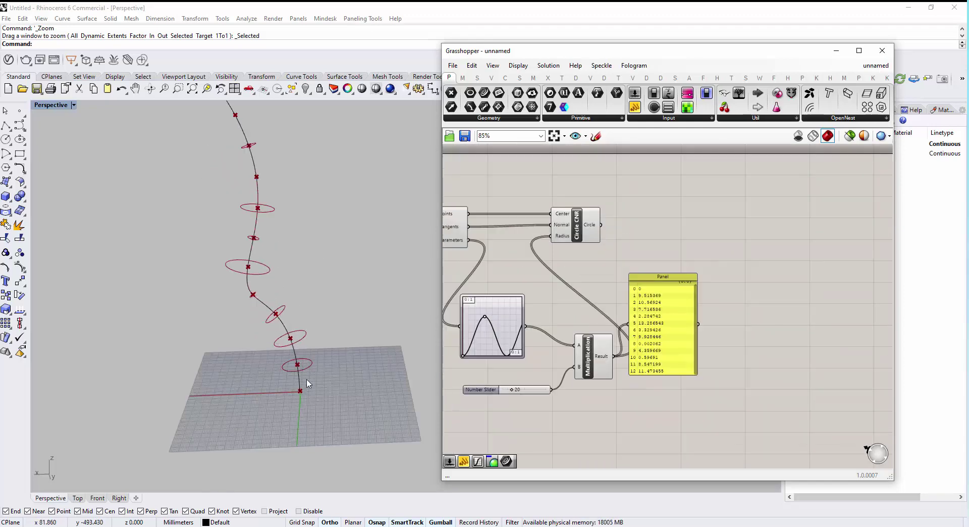
scroll(664, 272, up, 3)
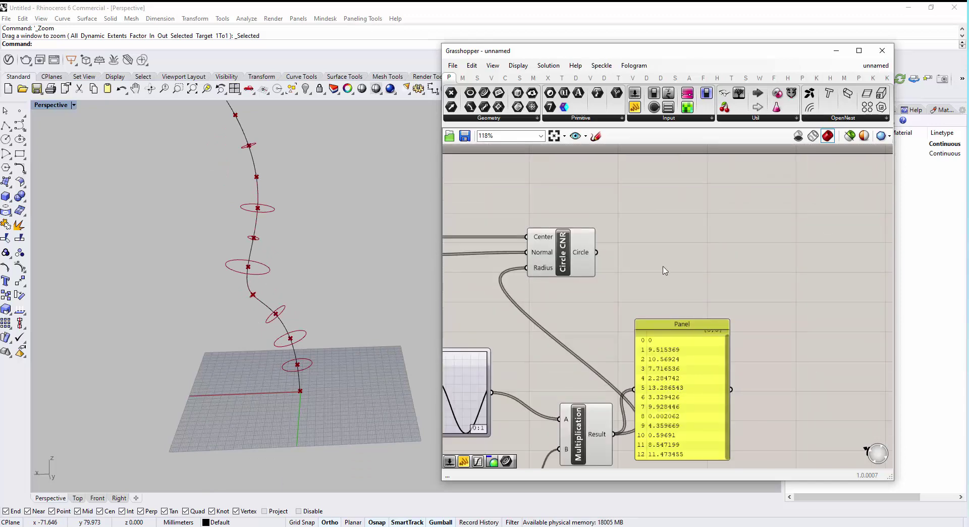
Add a Loft component beside Circle CNR and delete the Panel.
double_click(664, 269)
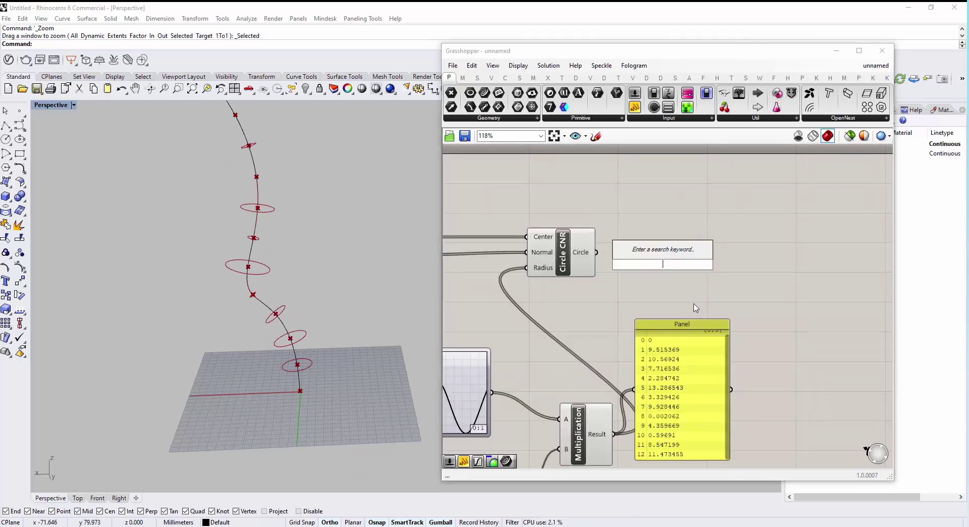
text(loft)
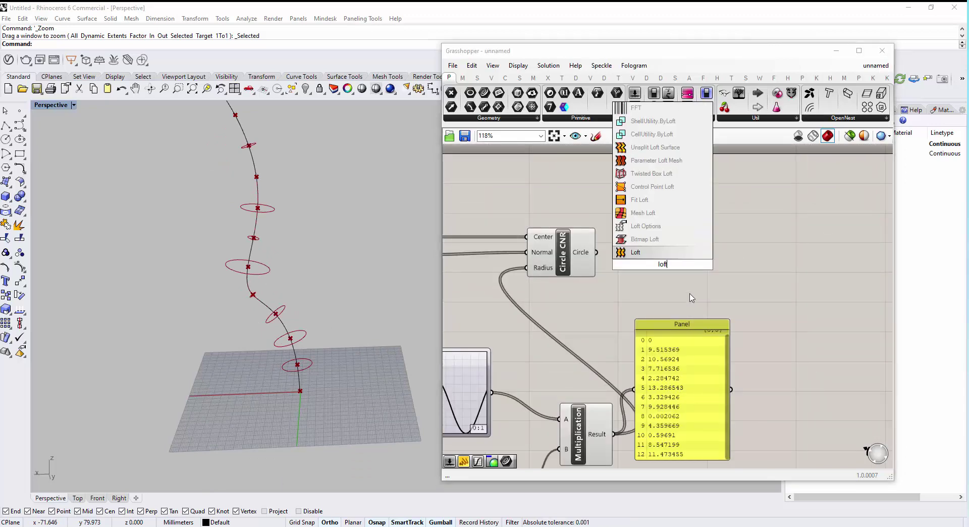
click(672, 253)
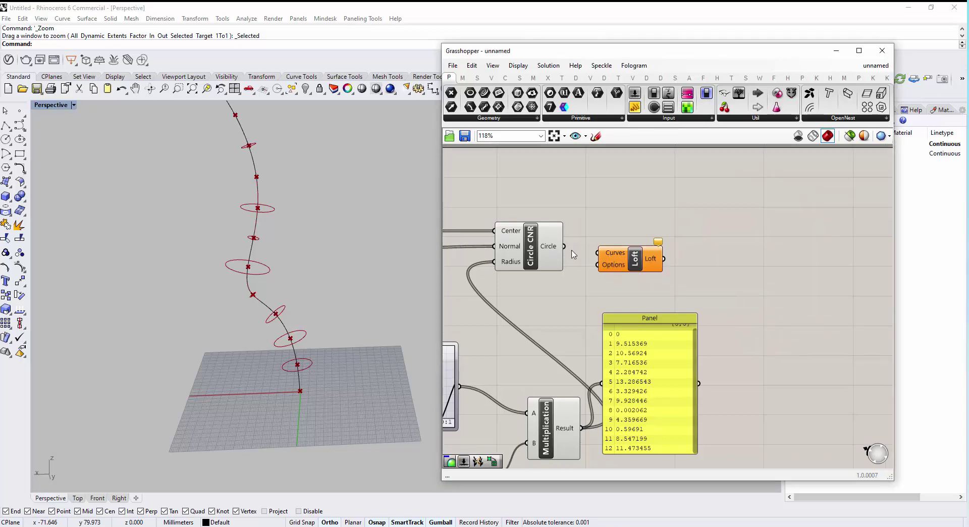
drag(656, 272, 663, 267)
click(667, 363)
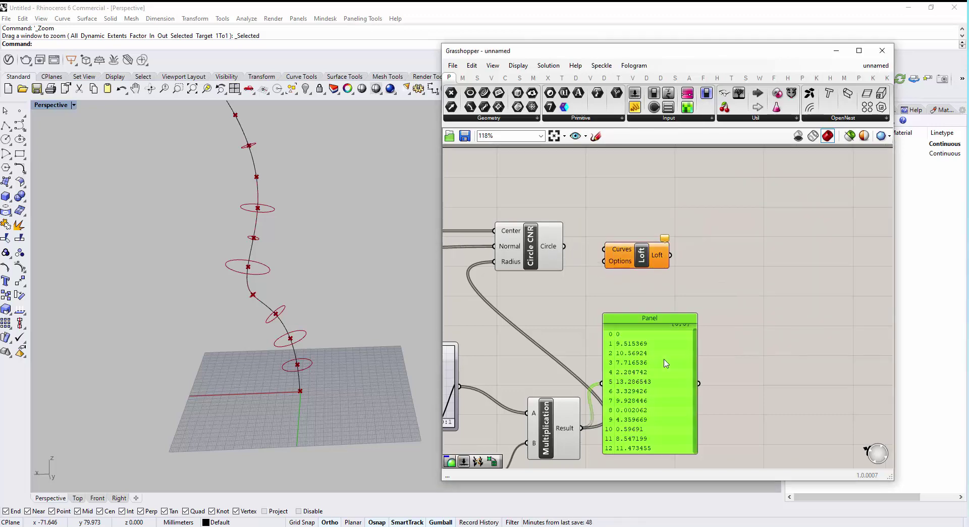
key(Delete)
Connect Circle CNR's Circle output to Loft's Curves input to skin a surface through the circles.
scroll(727, 348, down, 2)
right_drag(688, 297, 745, 312)
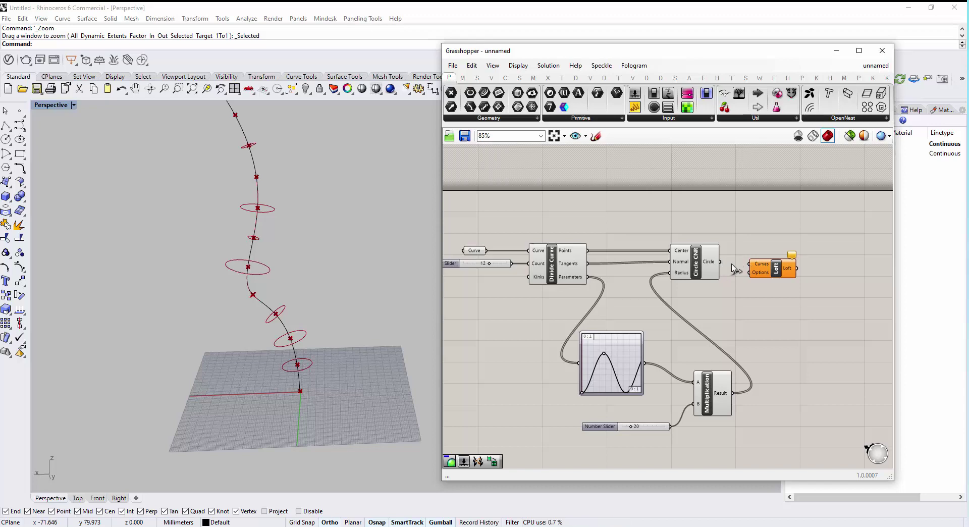
drag(781, 272, 783, 267)
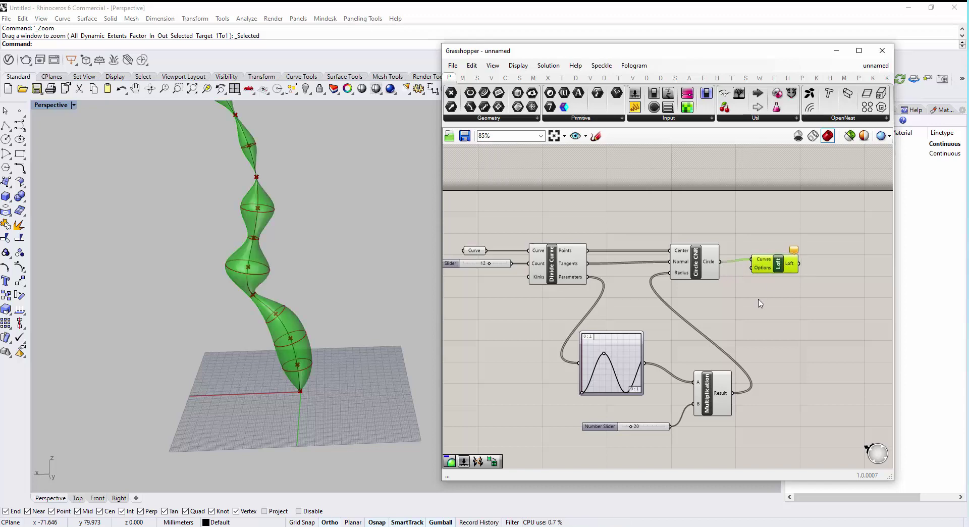
right_drag(769, 299, 780, 300)
click(780, 300)
scroll(252, 348, down, 2)
right_drag(252, 347, 254, 332)
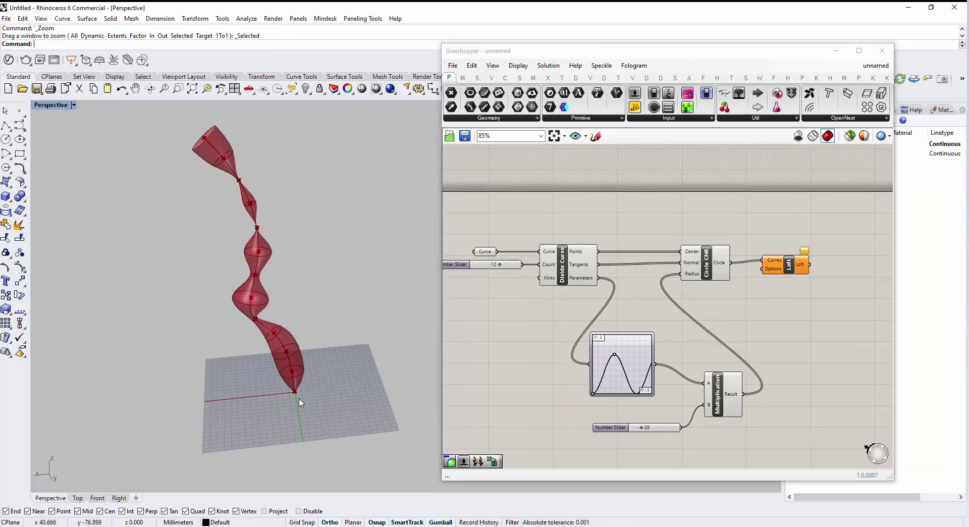
Reshape the loft by moving the Sine graph's upper grip to about mid-width and slightly higher.
scroll(515, 401, up, 2)
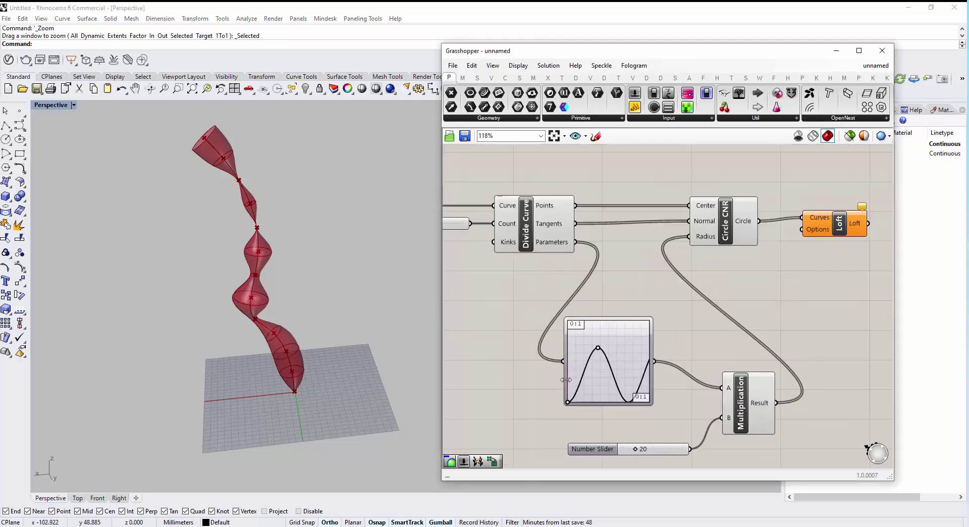
mouse_move(599, 352)
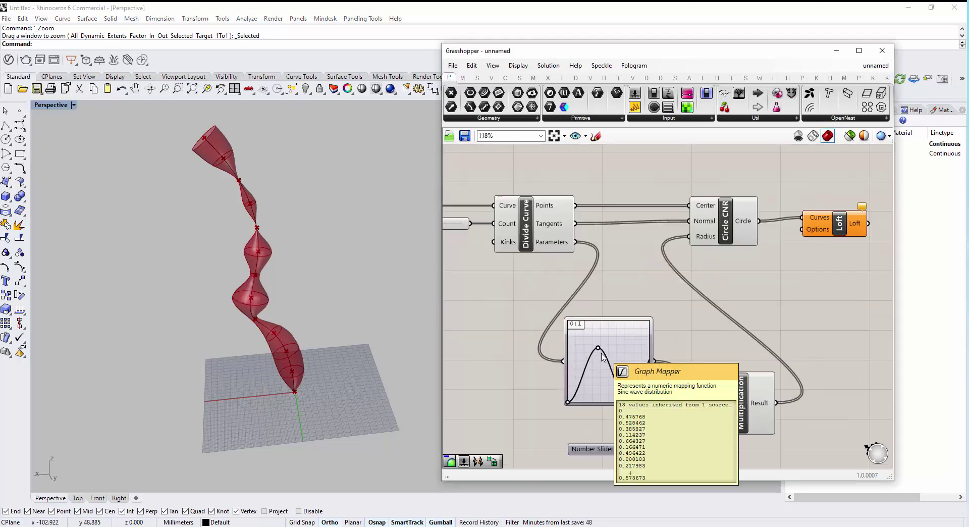
right_drag(601, 352, 590, 346)
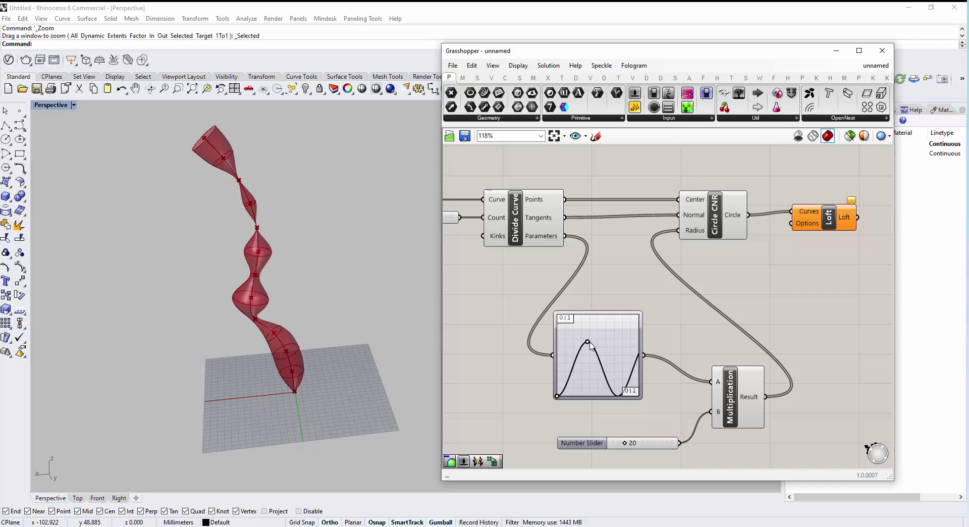
mouse_move(591, 342)
mouse_down()
mouse_move(621, 346)
mouse_move(588, 339)
mouse_move(603, 340)
mouse_up()
right_drag(600, 371, 639, 363)
click(639, 355)
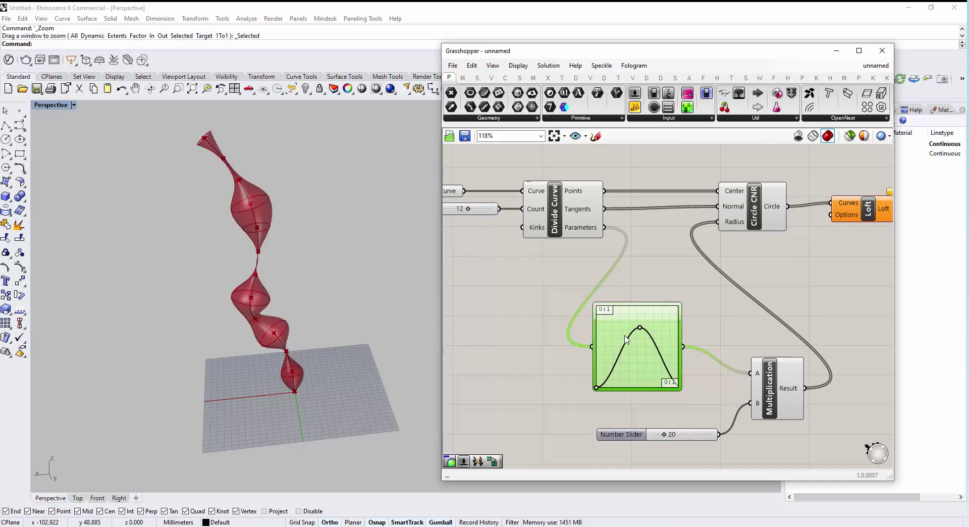
Look through the Graph Mapper's available graph types and keep Sine selected.
right_click(626, 339)
mouse_move(681, 461)
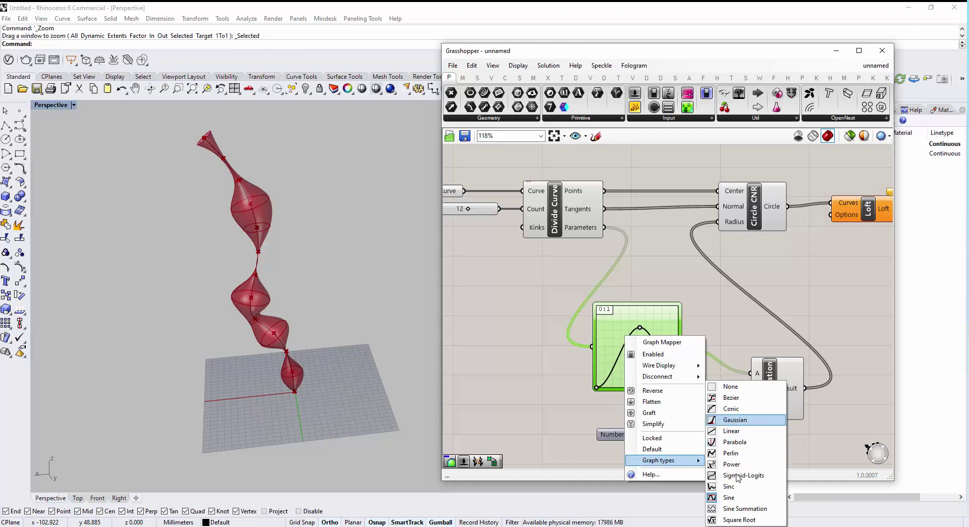
click(743, 499)
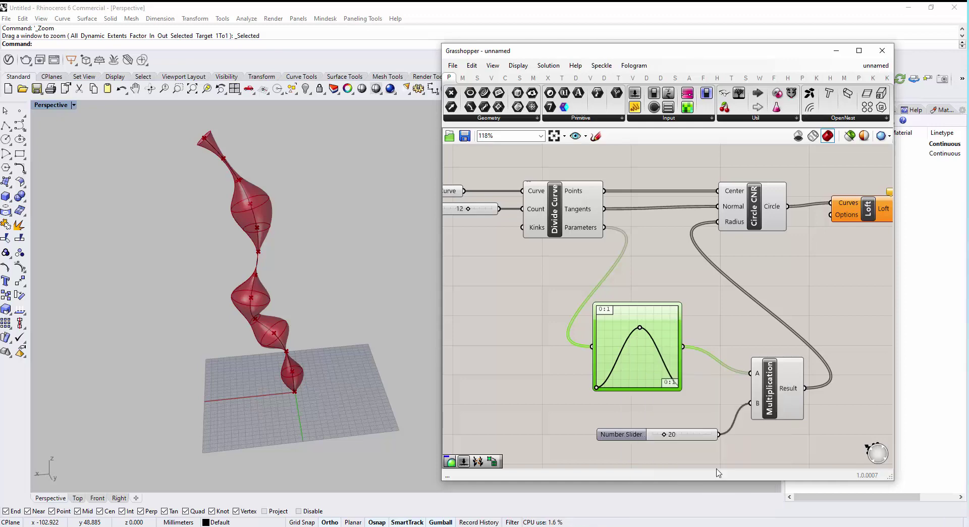
Change the Graph Mapper's graph type from a single sine to the one combining two sine waves.
right_click(639, 354)
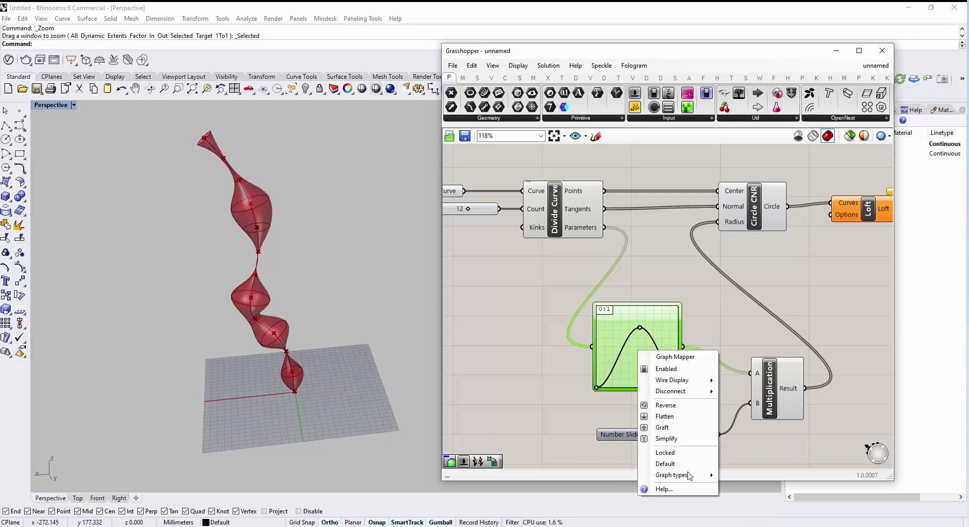
mouse_move(688, 475)
click(757, 510)
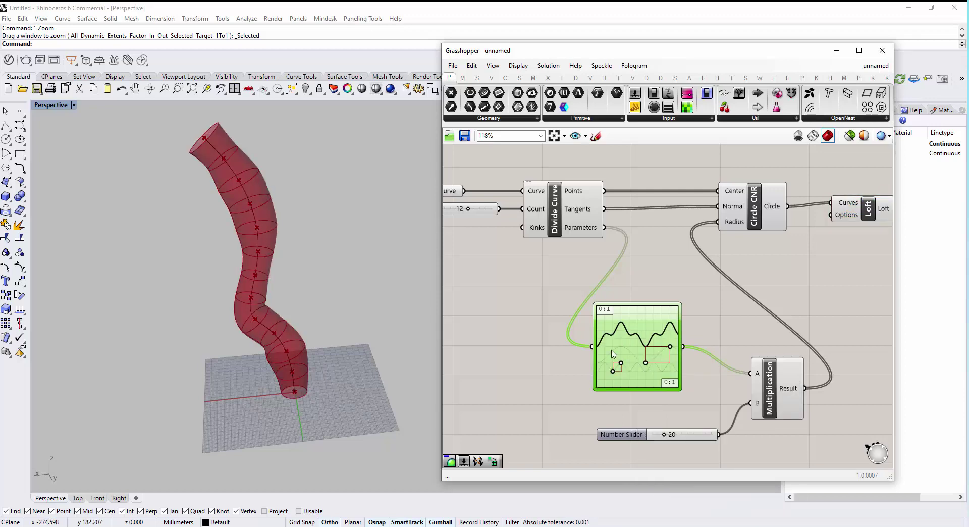
Enlarge both wave boxes in the Graph Mapper by moving their four grips, giving the loft a more varied profile.
scroll(631, 363, up, 3)
drag(601, 372, 625, 342)
drag(584, 386, 573, 394)
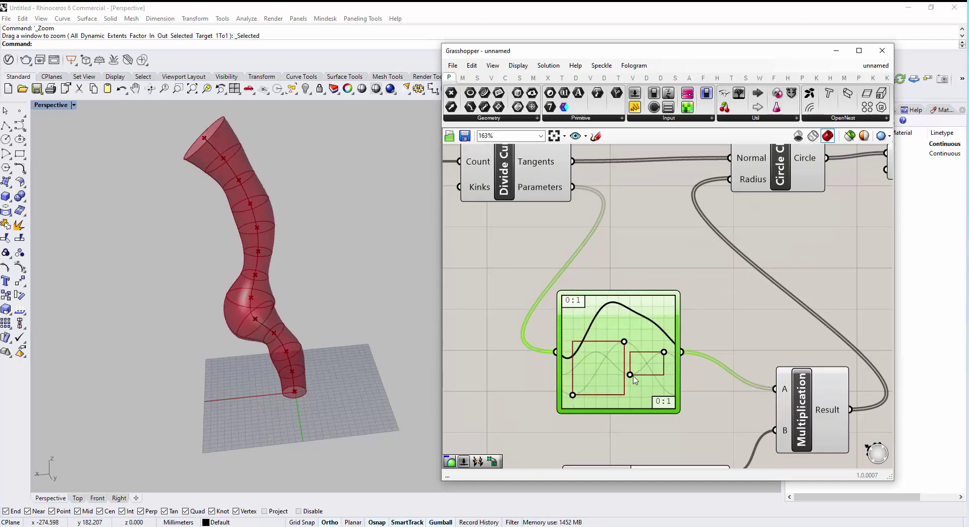
drag(630, 375, 625, 400)
mouse_move(665, 354)
mouse_down()
mouse_move(653, 347)
mouse_move(663, 344)
mouse_move(659, 330)
mouse_move(656, 343)
mouse_move(664, 341)
mouse_up()
Reparameterize the Curve parameter that feeds Divide Curve.
scroll(619, 387, down, 2)
right_drag(574, 387, 617, 377)
scroll(647, 403, down, 2)
right_drag(563, 408, 492, 415)
right_drag(516, 328, 577, 315)
scroll(568, 318, up, 1)
scroll(498, 232, up, 3)
click(494, 236)
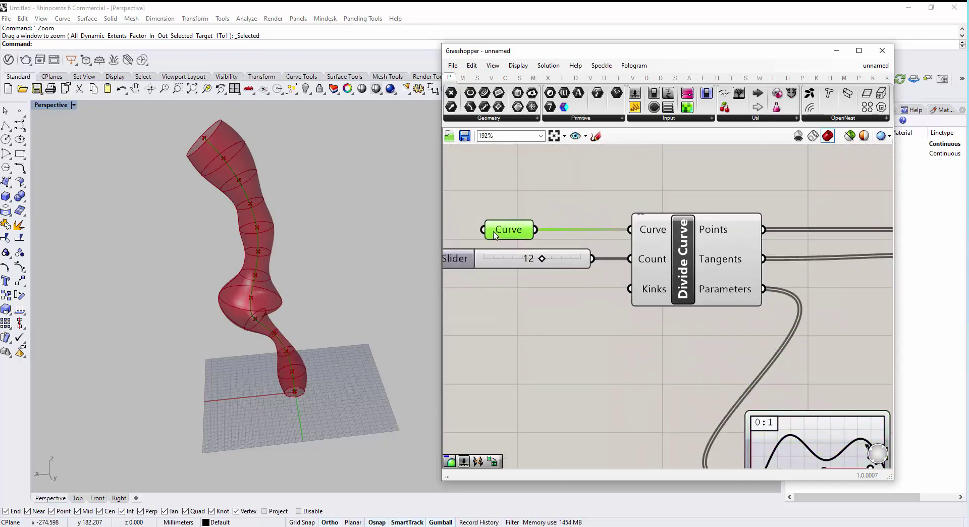
right_click(495, 235)
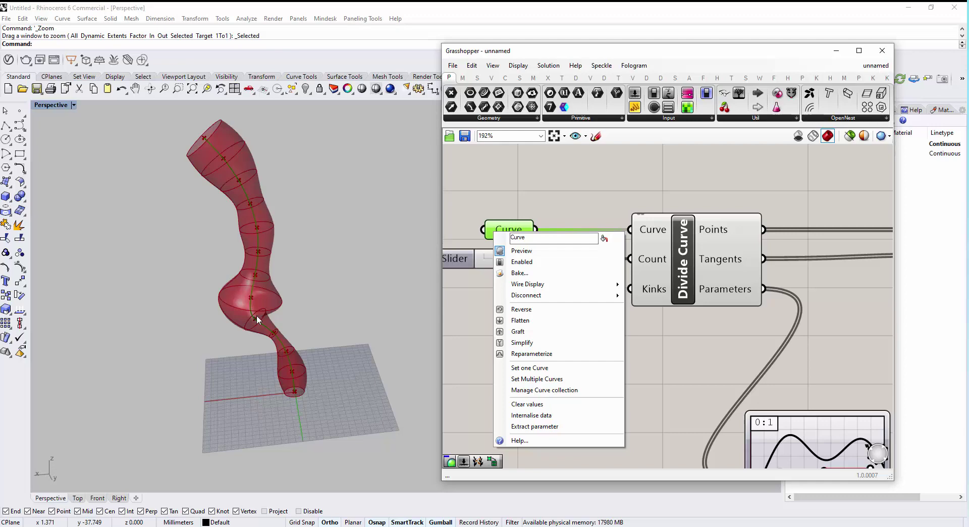
click(532, 353)
Make the graph rise higher toward its end by nudging the first wave's upper grip and the second wave's lower grip.
right_drag(514, 306, 487, 263)
scroll(487, 264, down, 3)
right_drag(603, 305, 485, 235)
scroll(591, 336, up, 2)
right_drag(591, 336, 620, 378)
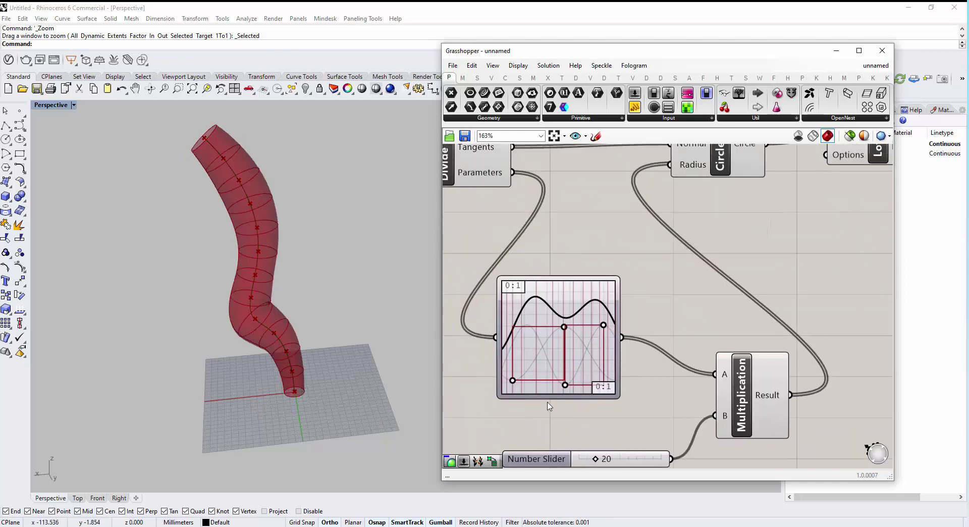
scroll(552, 406, up, 2)
mouse_move(563, 395)
mouse_down()
mouse_move(545, 392)
mouse_move(561, 397)
mouse_up()
mouse_move(560, 313)
mouse_down()
mouse_move(575, 309)
mouse_move(507, 301)
mouse_move(551, 302)
mouse_move(564, 317)
mouse_move(548, 329)
mouse_move(511, 305)
mouse_move(580, 313)
mouse_move(560, 303)
mouse_move(519, 318)
mouse_move(534, 296)
mouse_move(563, 309)
mouse_up()
Turn off the viewport preview of the Curve parameter and the Divide Curve component.
scroll(316, 372, down, 5)
right_drag(316, 372, 341, 349)
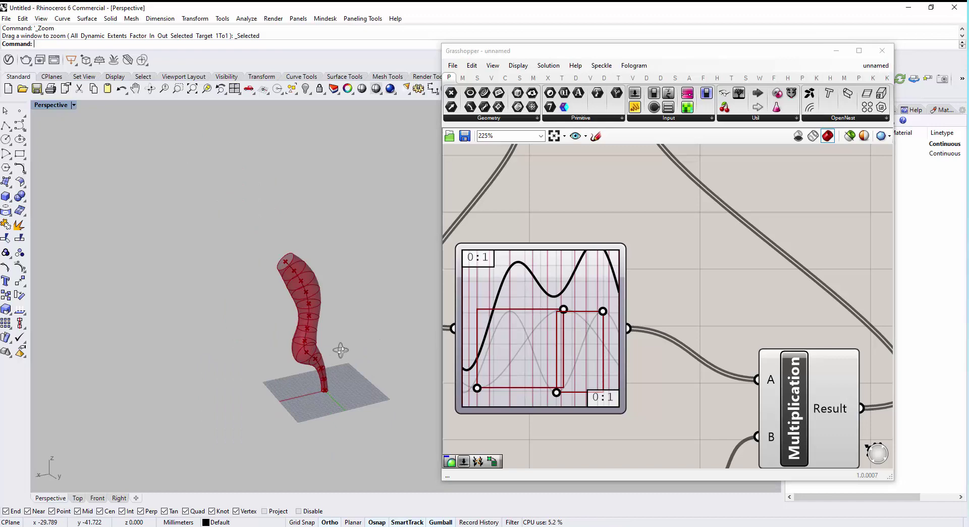
scroll(698, 316, down, 4)
right_drag(732, 342, 763, 324)
right_drag(707, 186, 711, 202)
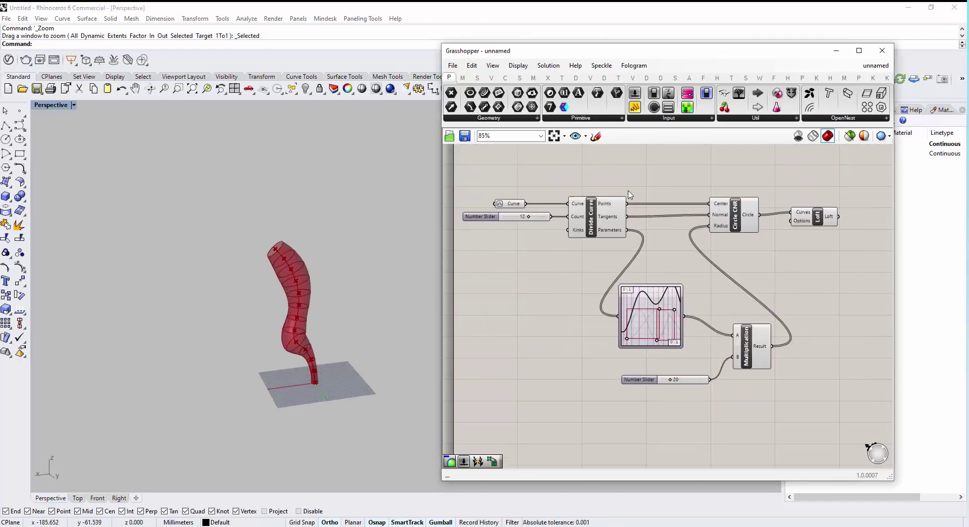
right_click(513, 205)
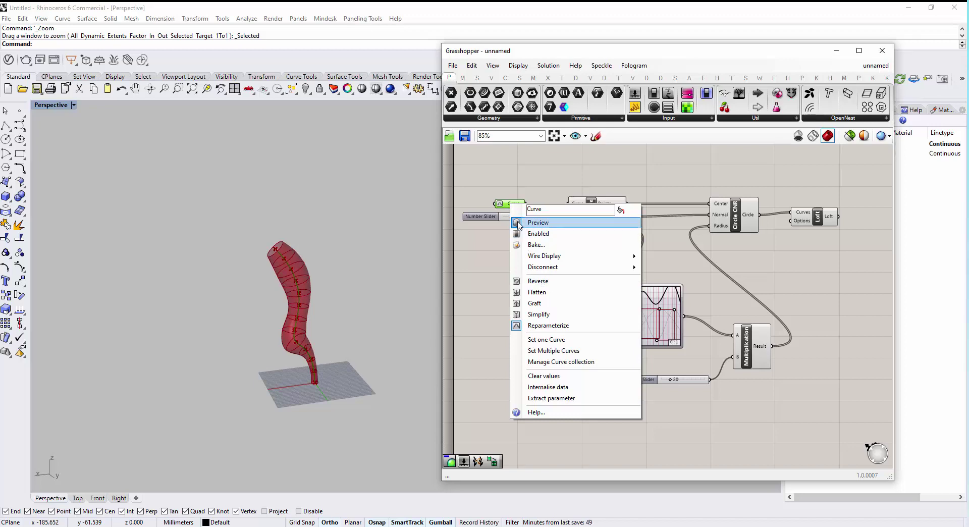
click(547, 223)
right_drag(551, 258, 535, 253)
click(536, 253)
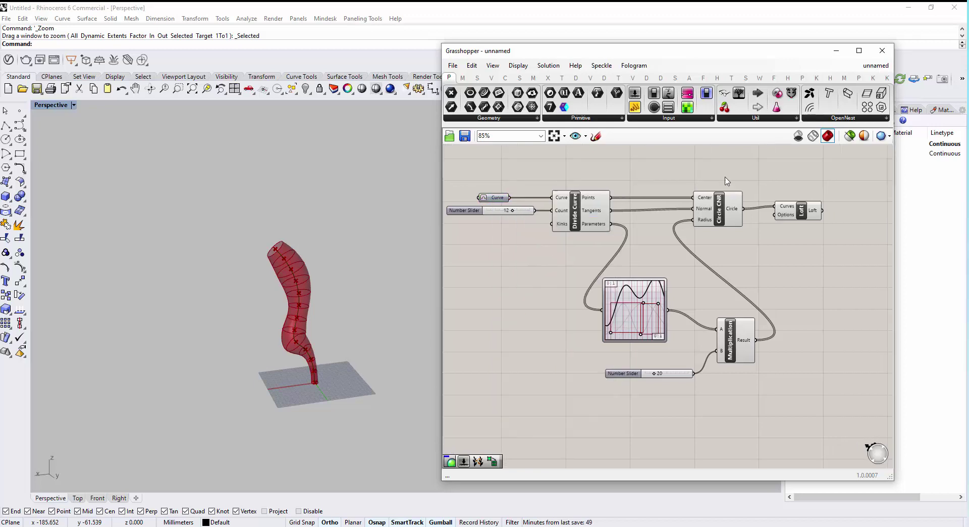
right_click(572, 207)
click(610, 225)
Select the components between the Curve parameter and Loft and turn off their preview, leaving only the loft displayed.
right_drag(686, 234, 670, 239)
drag(735, 167, 500, 410)
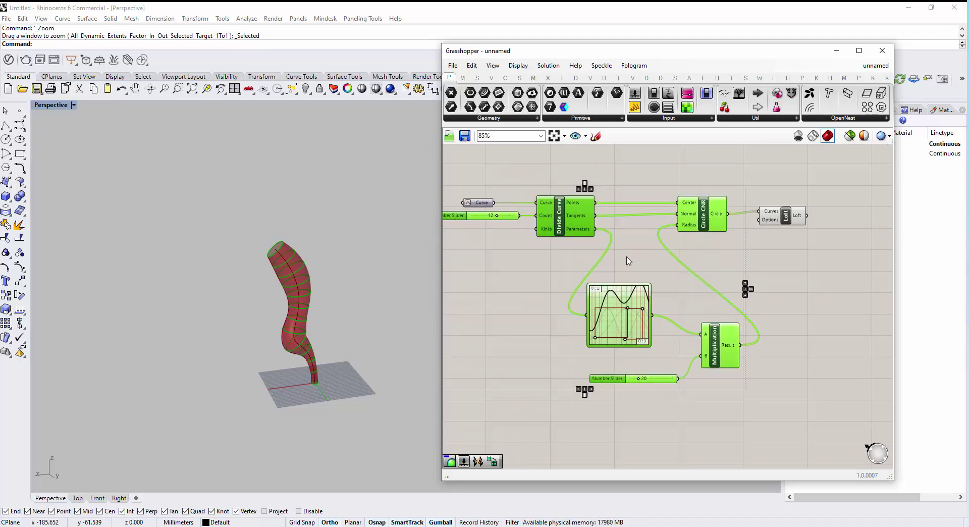
middle_click(628, 260)
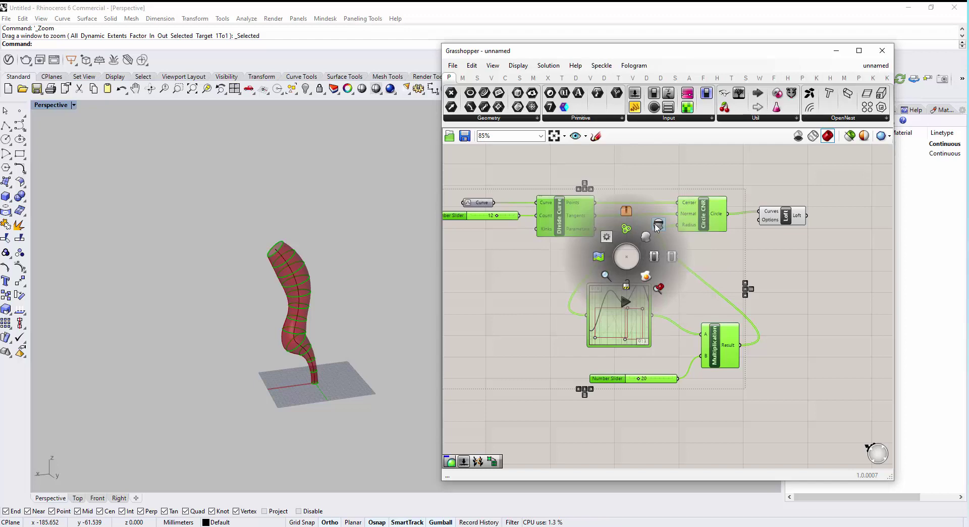
click(657, 226)
right_drag(659, 259, 624, 256)
right_drag(637, 289, 653, 282)
click(653, 283)
right_drag(342, 356, 300, 335)
scroll(327, 341, up, 4)
Lower the second wave's upper grip in the Graph Mapper and set the multiplier slider to 16.
right_drag(696, 323, 686, 337)
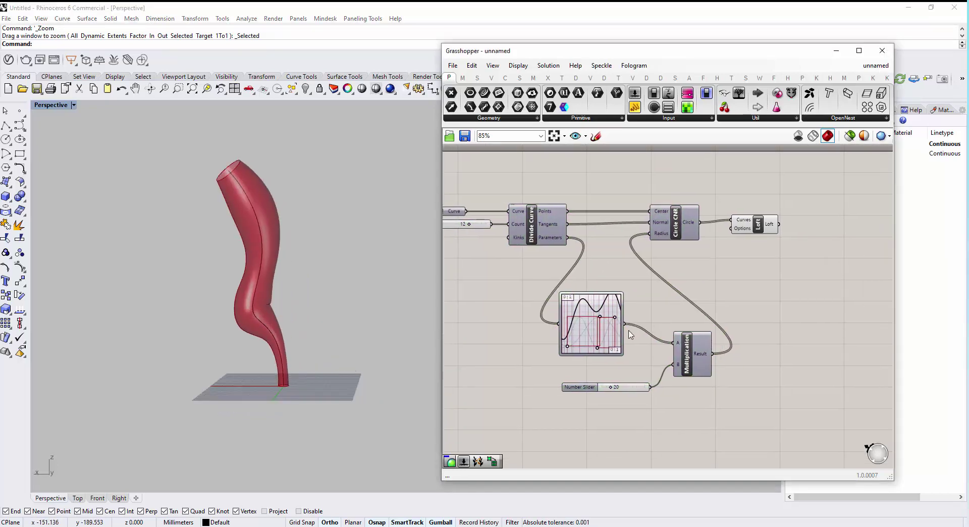
scroll(688, 341, up, 3)
mouse_move(595, 308)
mouse_down()
mouse_move(578, 302)
mouse_move(600, 322)
mouse_move(594, 305)
mouse_move(596, 327)
mouse_up()
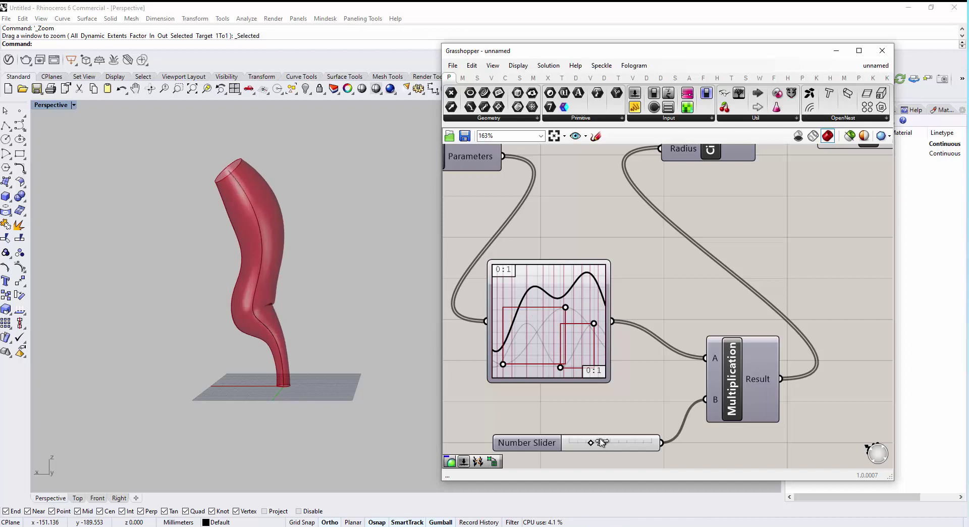
mouse_move(600, 442)
mouse_down()
mouse_move(574, 442)
mouse_move(592, 441)
mouse_up()
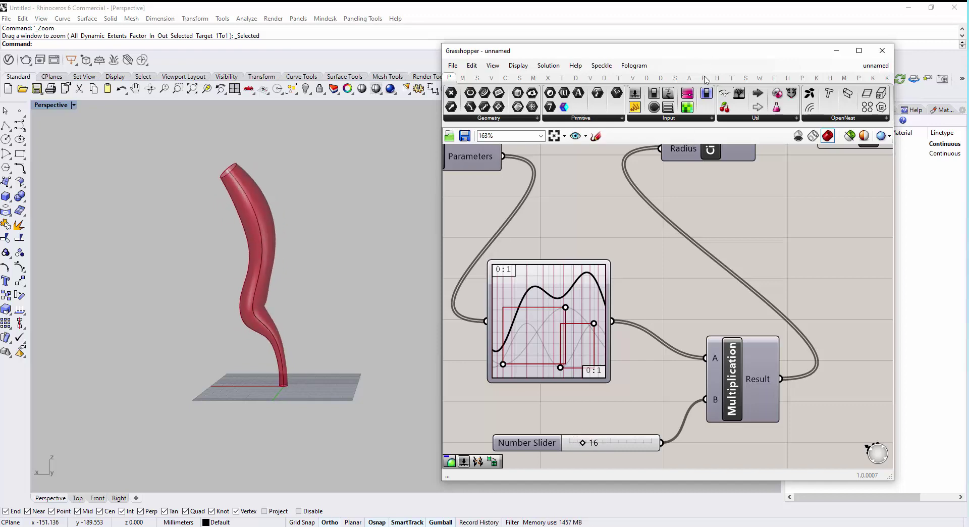
Move the Grasshopper window clear of the layer list and make the swarm layer visible in Rhino.
drag(706, 52, 697, 87)
scroll(661, 321, down, 5)
right_drag(661, 321, 642, 322)
drag(697, 87, 650, 76)
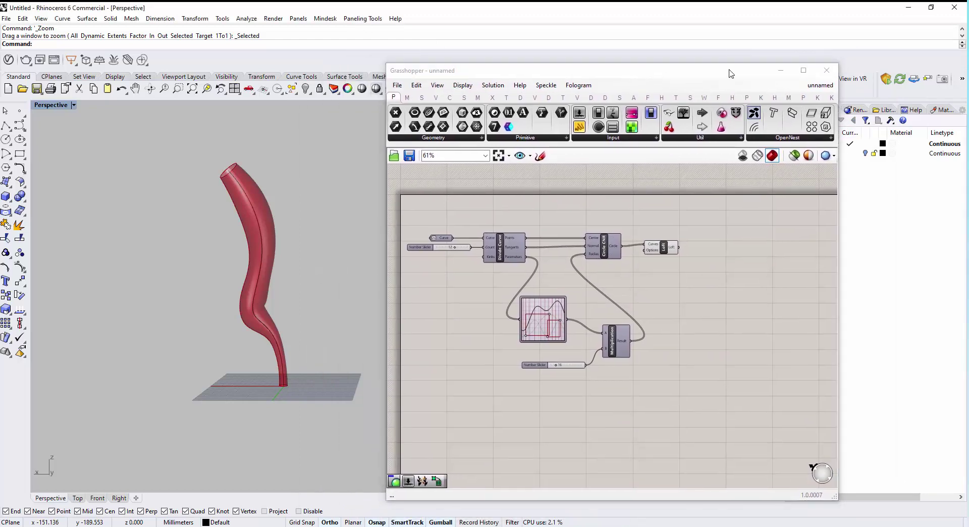
drag(730, 74, 700, 191)
click(865, 154)
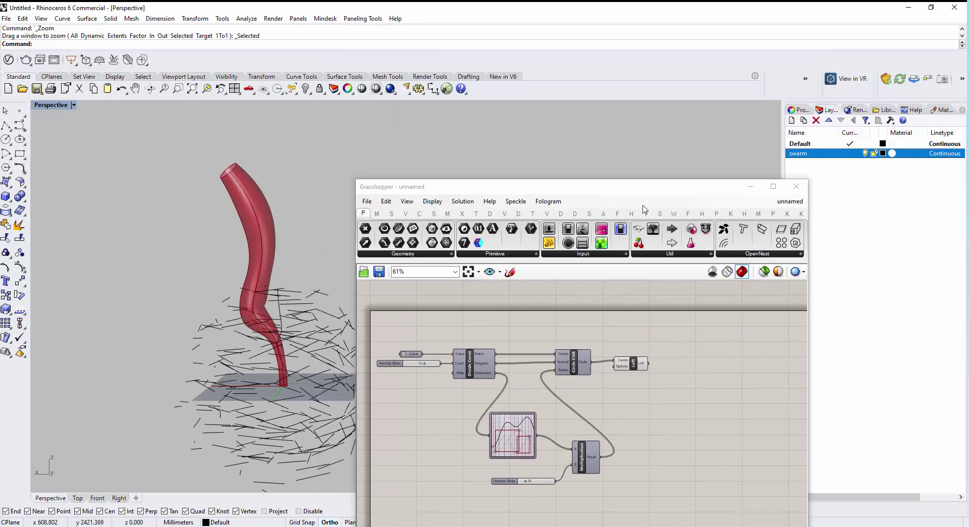
Examine the swarm layer's short curves around the lofted form from several angles.
drag(606, 183, 717, 119)
scroll(326, 284, down, 3)
right_drag(326, 284, 165, 201)
scroll(301, 318, up, 5)
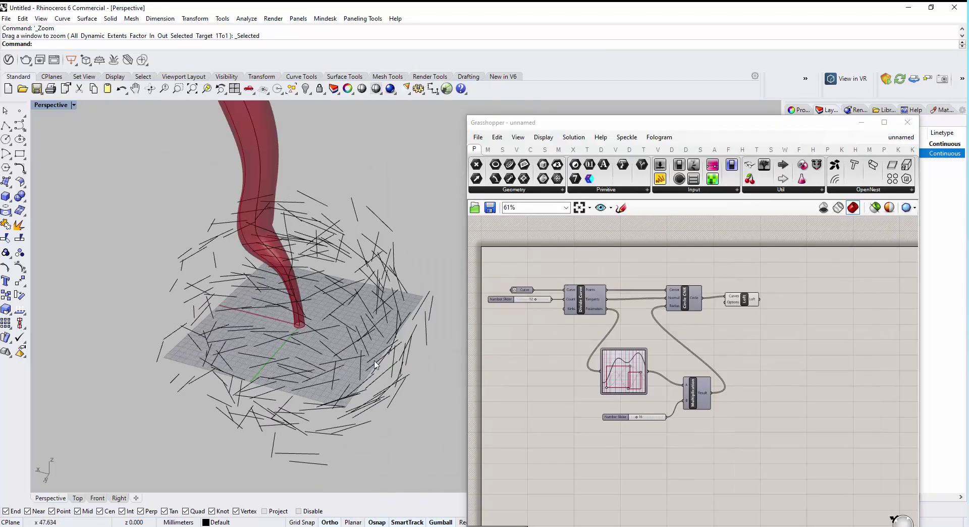
right_drag(340, 352, 211, 247)
right_drag(256, 404, 288, 283)
right_drag(339, 306, 368, 401)
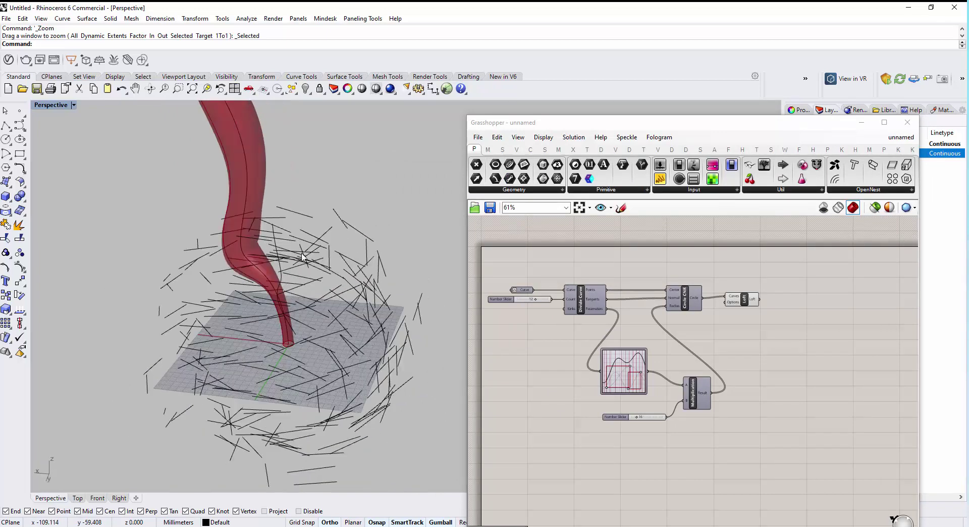
right_drag(547, 366, 553, 329)
scroll(631, 387, down, 2)
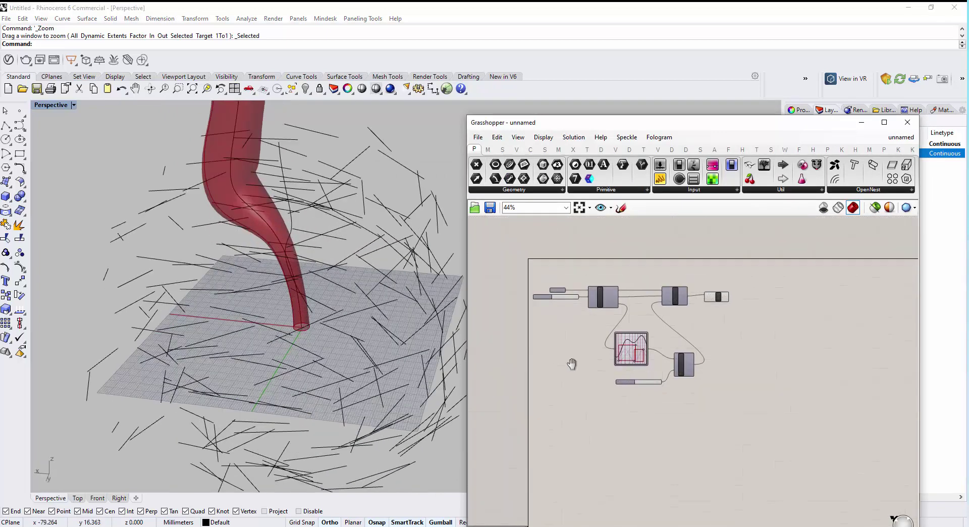
Delete the original Rhino curve that the loft is built on.
scroll(555, 351, up, 4)
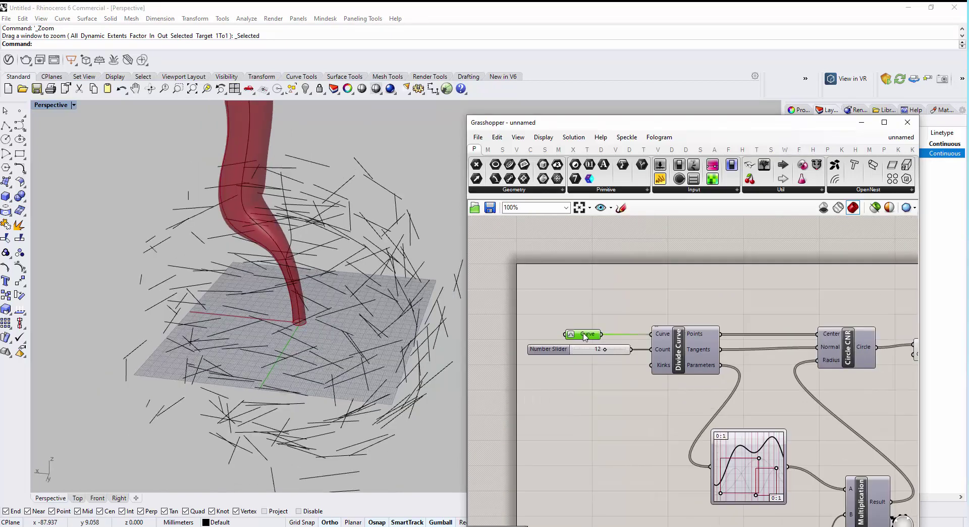
right_click(584, 336)
click(255, 228)
click(253, 137)
key(Delete)
Reference all the swarm layer's curves as multiple curves in the Curve parameter.
scroll(295, 323, down, 5)
right_drag(294, 339, 304, 309)
click(526, 380)
right_drag(589, 335, 599, 307)
right_click(598, 307)
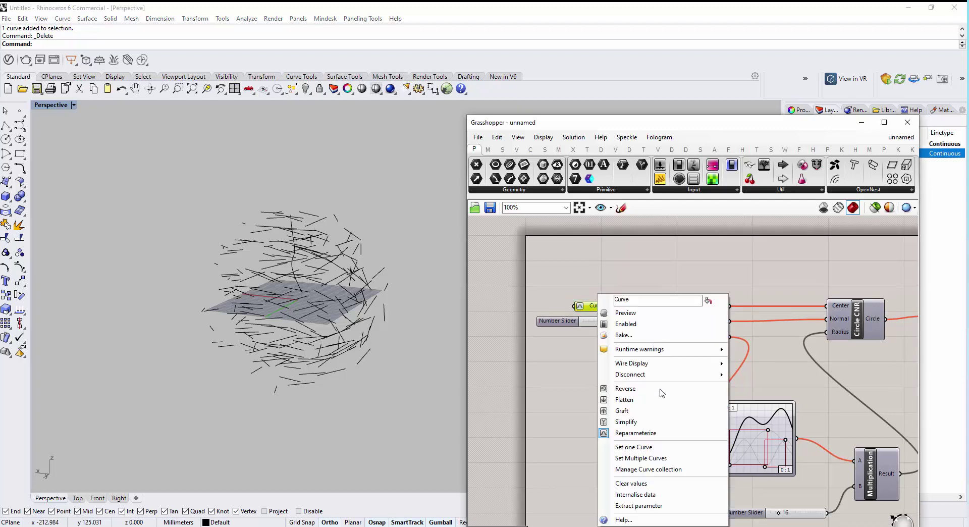
click(640, 458)
drag(445, 174, 198, 412)
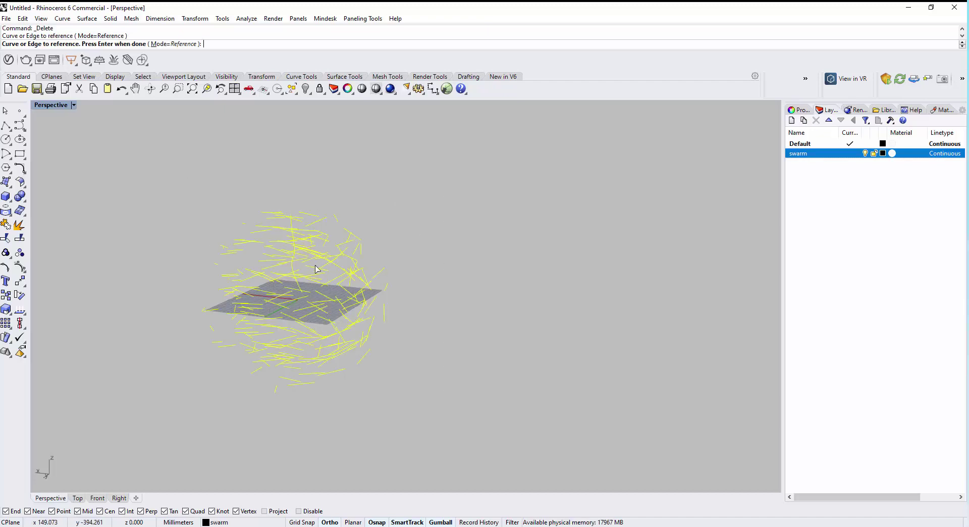
key(Return)
Set the multiplier slider to 3 to thin the lofts along the swarm curves.
right_drag(616, 386, 569, 343)
click(570, 343)
right_drag(326, 344, 349, 380)
right_drag(541, 350, 489, 280)
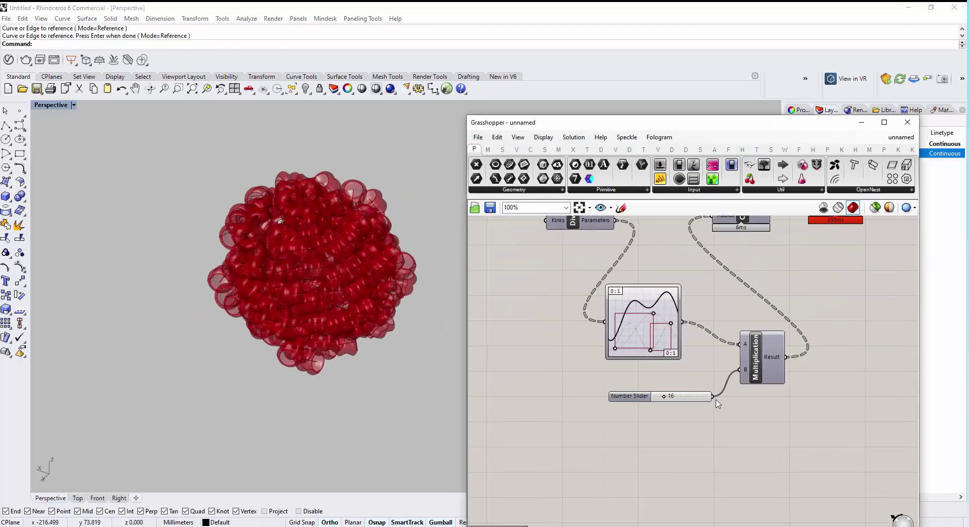
scroll(717, 399, up, 2)
drag(578, 409, 575, 409)
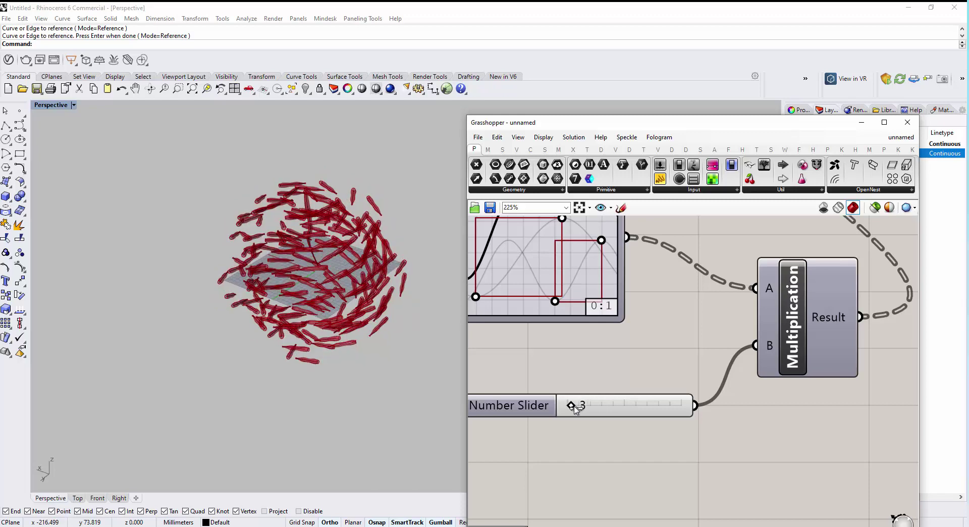
Examine the lofted swarm shapes up close and from different angles.
right_drag(317, 387, 349, 247)
scroll(317, 321, up, 5)
scroll(318, 318, down, 2)
scroll(314, 323, up, 4)
scroll(384, 261, up, 3)
scroll(347, 247, down, 8)
scroll(272, 322, up, 8)
right_drag(272, 321, 241, 336)
scroll(241, 336, up, 6)
Reshape the swarm lofts by moving the first wave's upper grip in the Graph Mapper higher and toward the graph's end.
right_drag(404, 323, 515, 323)
right_drag(621, 381, 671, 446)
drag(603, 283, 626, 268)
scroll(204, 329, down, 10)
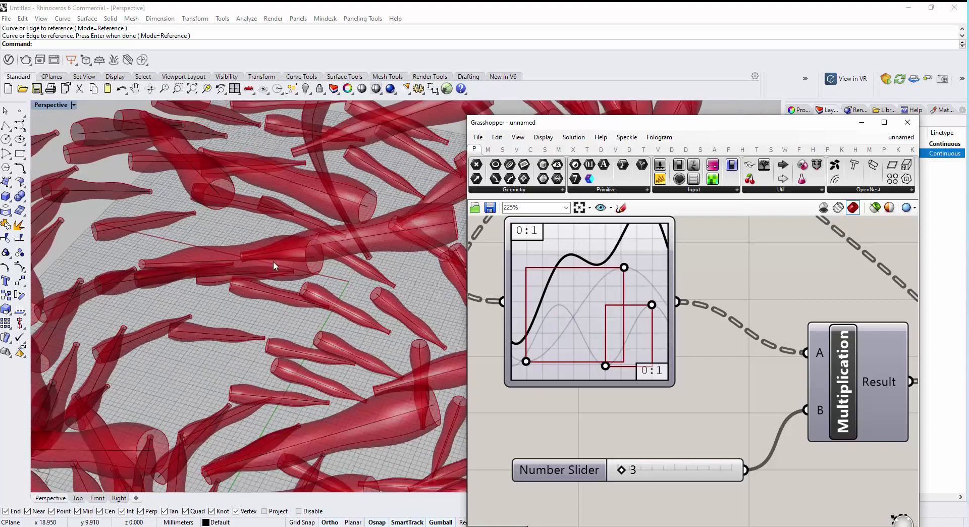
Switch to the other open Grasshopper definition, named 1.
right_drag(608, 359, 614, 275)
scroll(626, 348, down, 8)
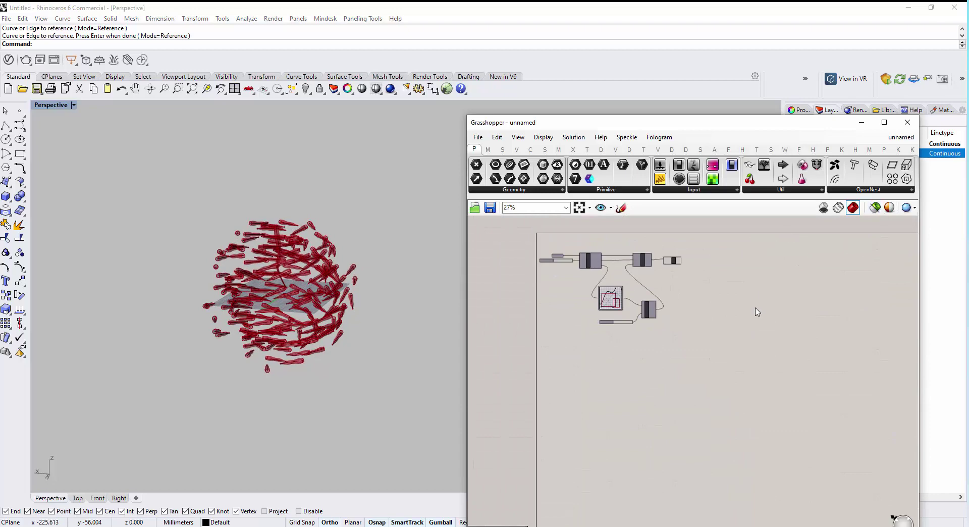
scroll(687, 302, down, 3)
right_drag(688, 302, 676, 274)
scroll(600, 289, up, 4)
right_drag(598, 281, 582, 312)
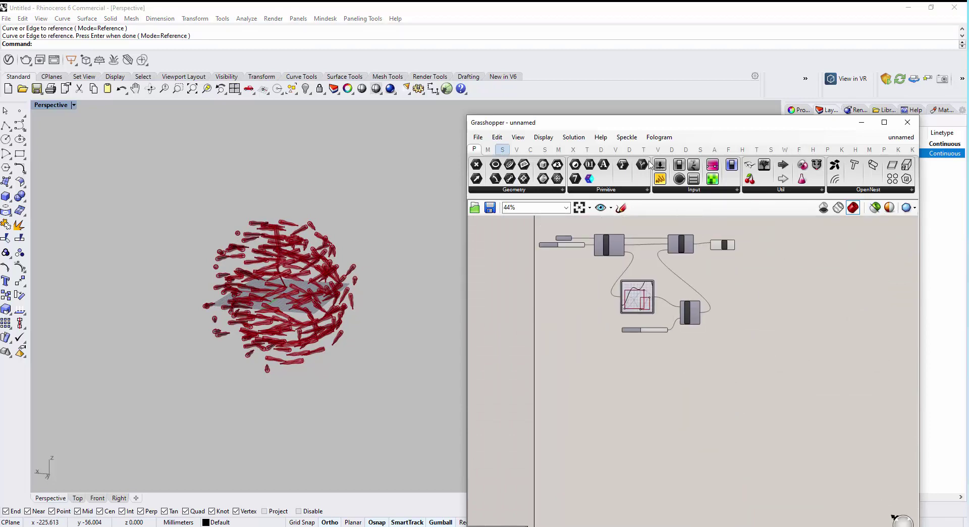
click(901, 137)
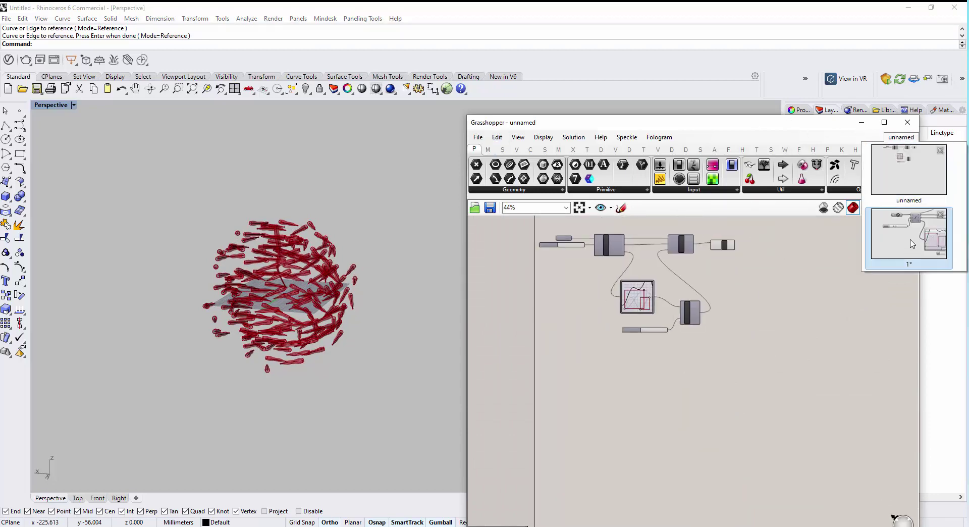
click(913, 244)
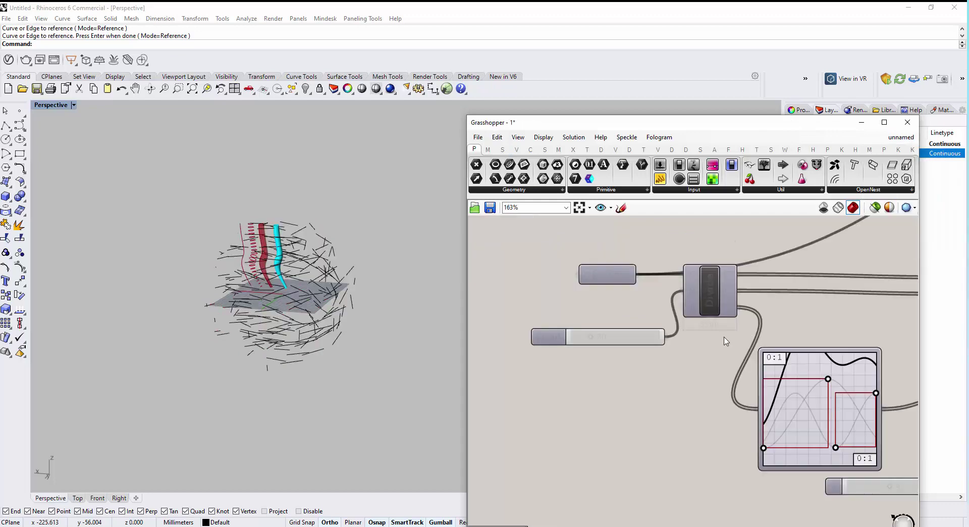
Move the Grasshopper window clear of the layer list and hide the swarm layer in Rhino.
scroll(727, 315, down, 3)
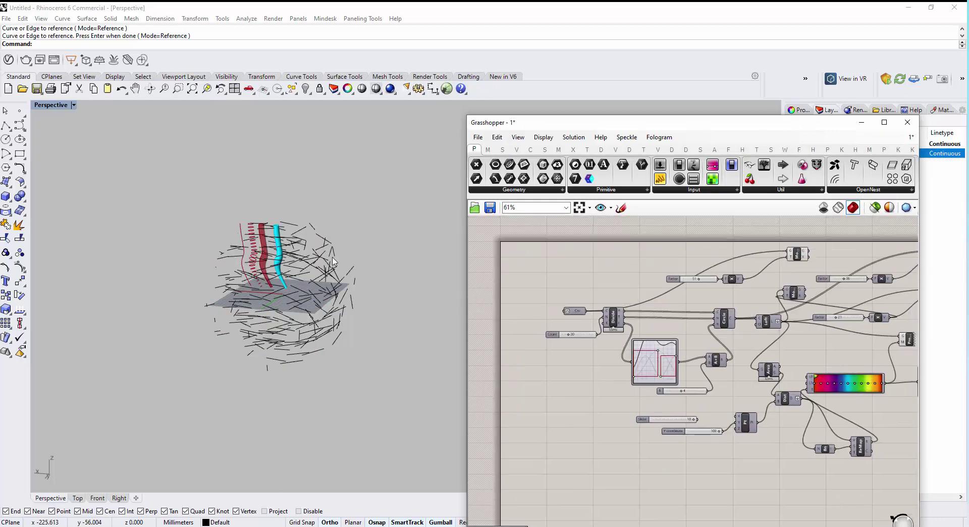
scroll(333, 209, up, 2)
drag(793, 123, 797, 203)
click(873, 151)
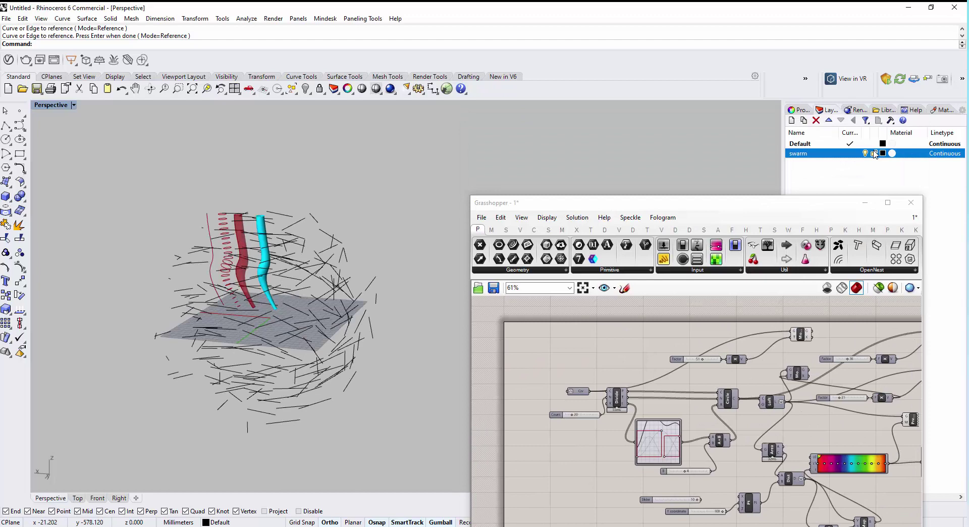
click(865, 153)
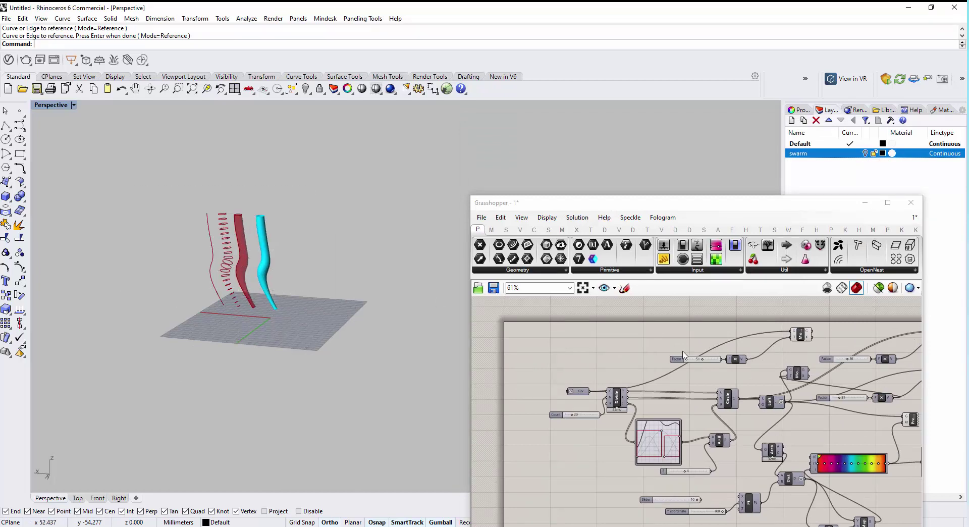
Select the upper group of components in definition 1 and hide its geometry from the viewport.
right_drag(731, 375, 702, 366)
scroll(702, 365, down, 4)
drag(556, 446, 799, 303)
middle_click(559, 443)
click(580, 421)
Turn on the viewport preview of the Custom Preview component fed by the gradient in the lower group of definition 1.
right_drag(681, 493, 685, 378)
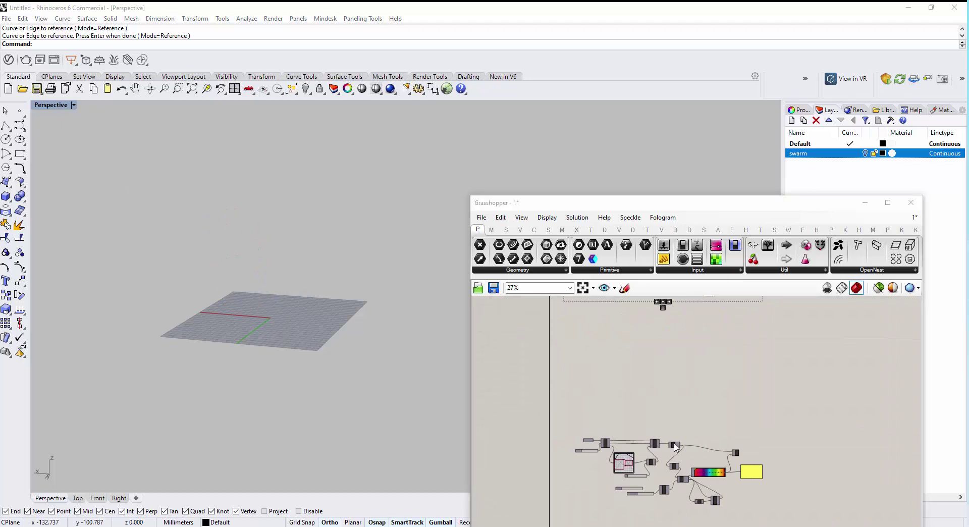
right_drag(679, 478, 643, 382)
scroll(644, 381, up, 3)
scroll(734, 347, up, 6)
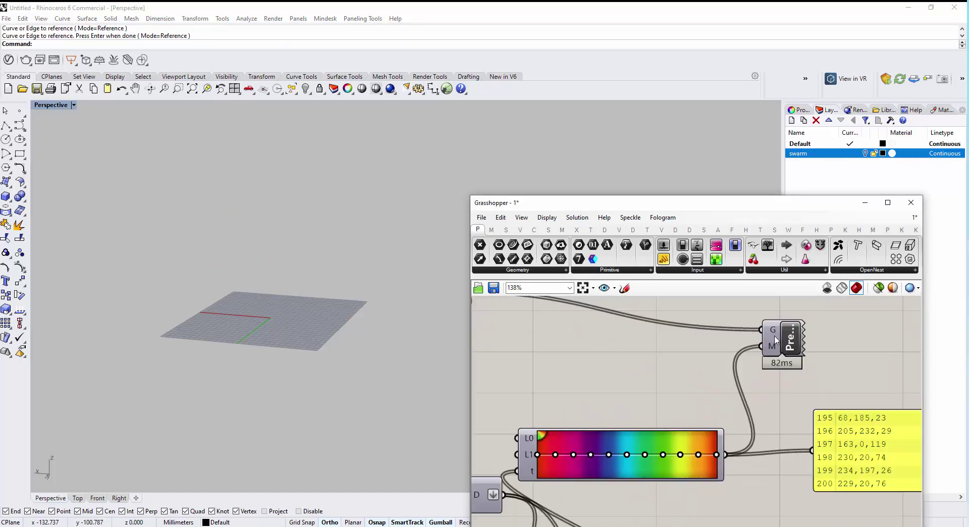
click(796, 330)
middle_click(795, 329)
click(771, 326)
click(631, 430)
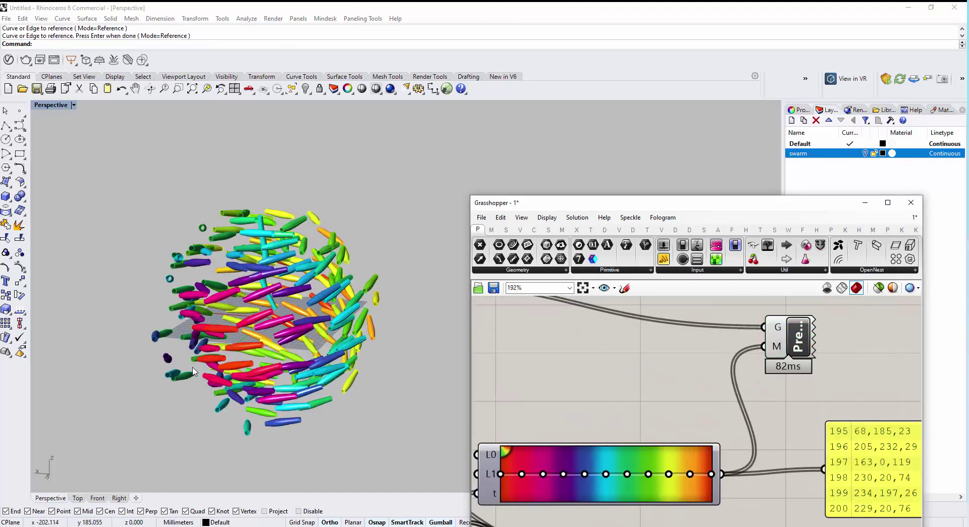
Set the Perspective viewport to the Rendered display mode and view the coloured lofts from another angle.
click(74, 106)
click(86, 153)
right_drag(293, 345, 331, 353)
scroll(349, 409, down, 3)
scroll(297, 375, up, 3)
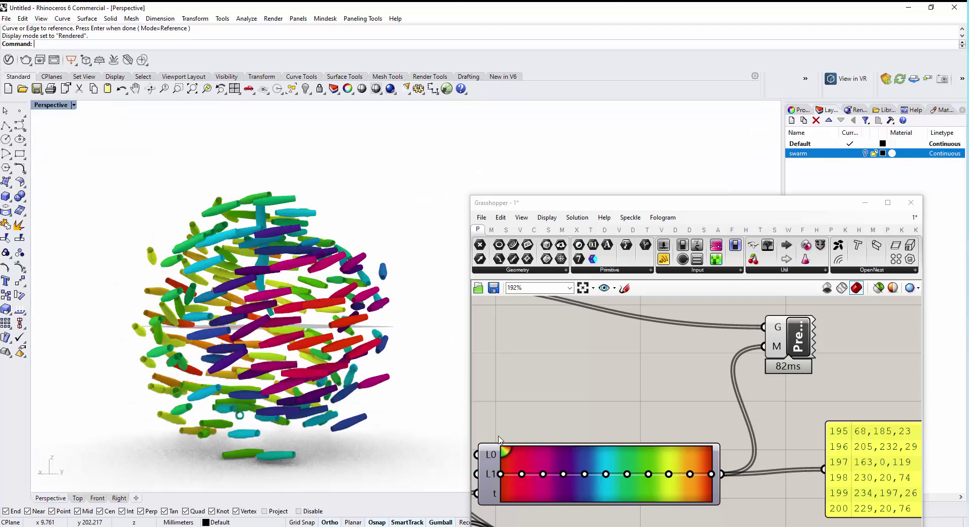
Reshape the coloured lofts by moving the first wave's upper grip in the Graph Mapper slightly lower and toward the graph's start.
scroll(394, 421, up, 5)
right_drag(668, 418, 736, 341)
scroll(736, 339, down, 3)
scroll(216, 347, down, 6)
right_drag(216, 347, 220, 364)
right_drag(529, 402, 789, 377)
right_drag(616, 470, 697, 525)
scroll(670, 376, up, 5)
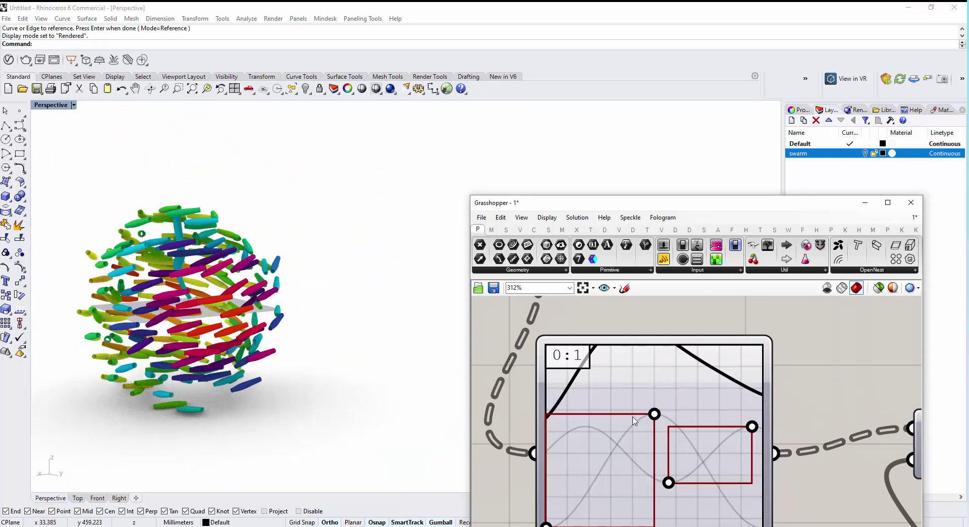
drag(632, 420, 610, 421)
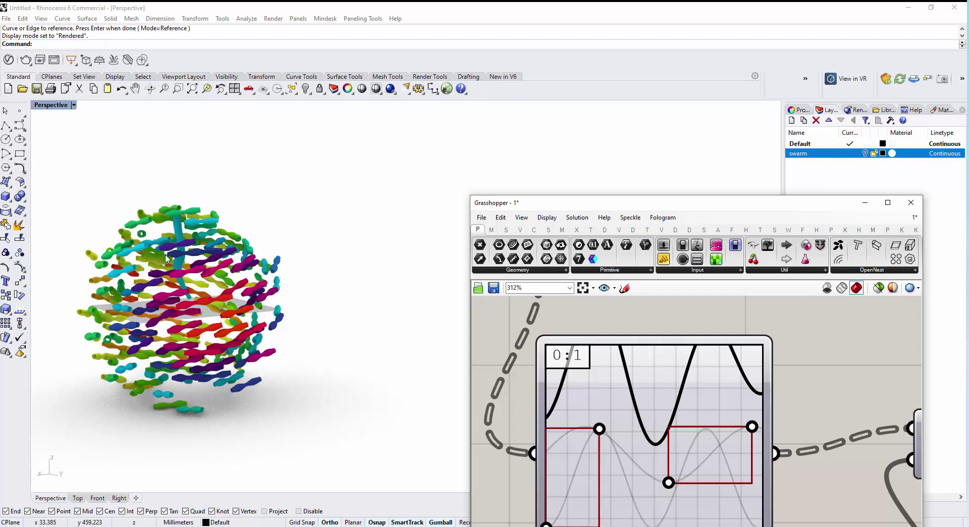
right_drag(236, 241, 338, 270)
Move the Grasshopper window higher on the screen and switch back to the unnamed definition.
drag(551, 209, 551, 134)
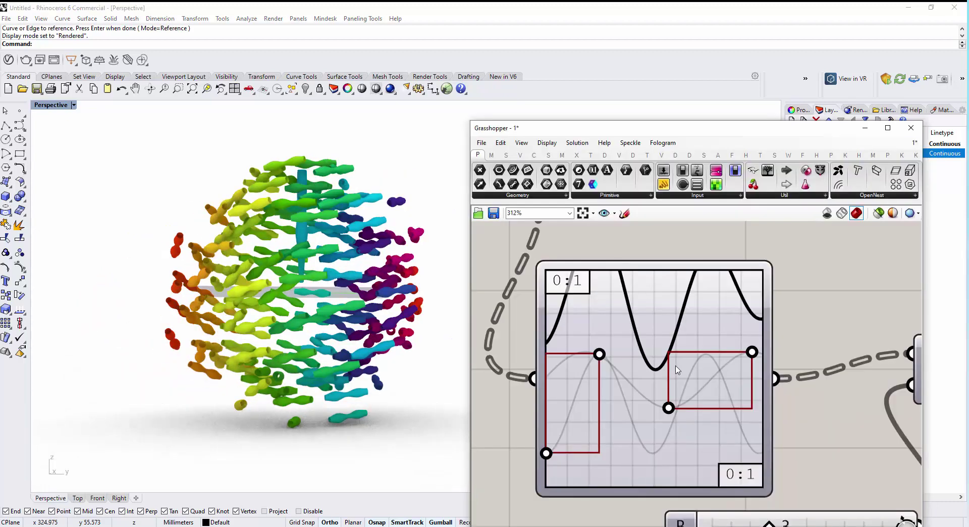
scroll(676, 368, down, 5)
click(915, 143)
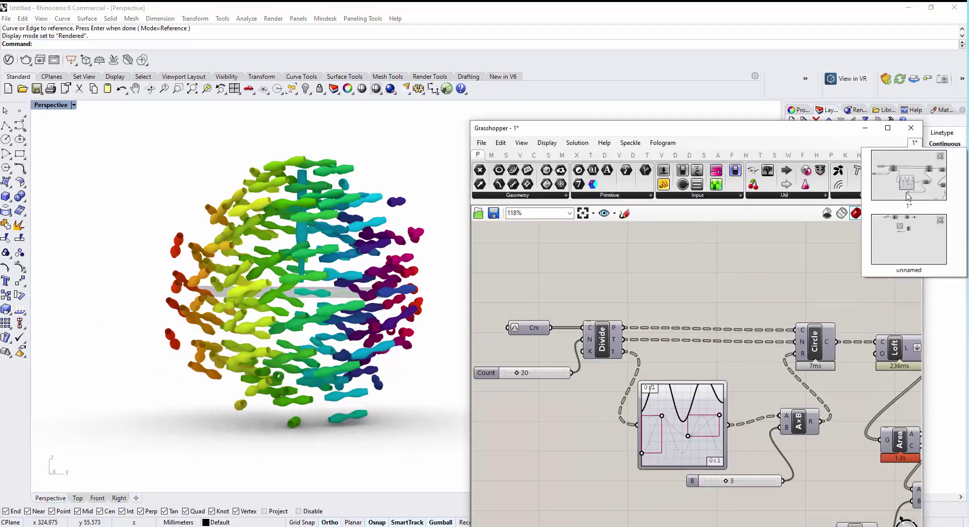
click(907, 238)
right_drag(714, 348, 746, 387)
scroll(656, 293, up, 3)
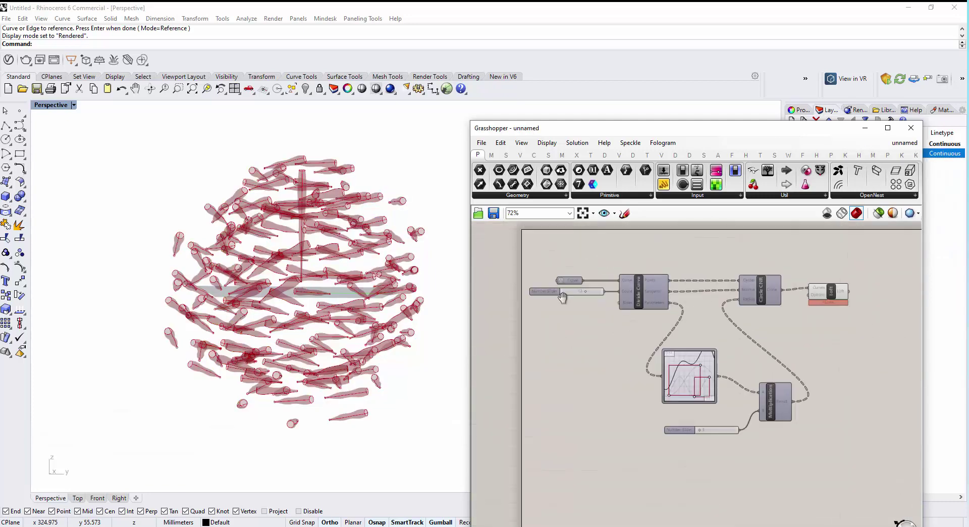
Set the Perspective viewport to the Wireframe display mode.
right_drag(323, 307, 66, 89)
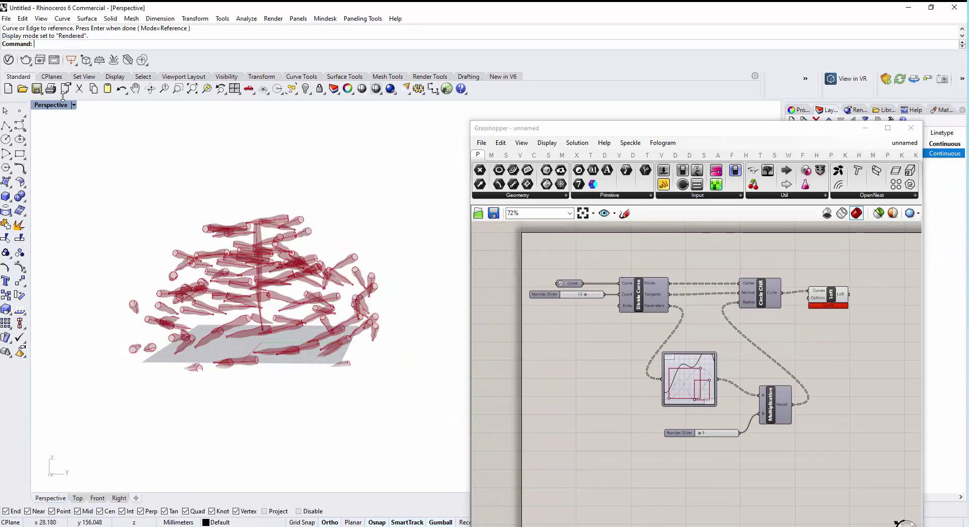
click(73, 105)
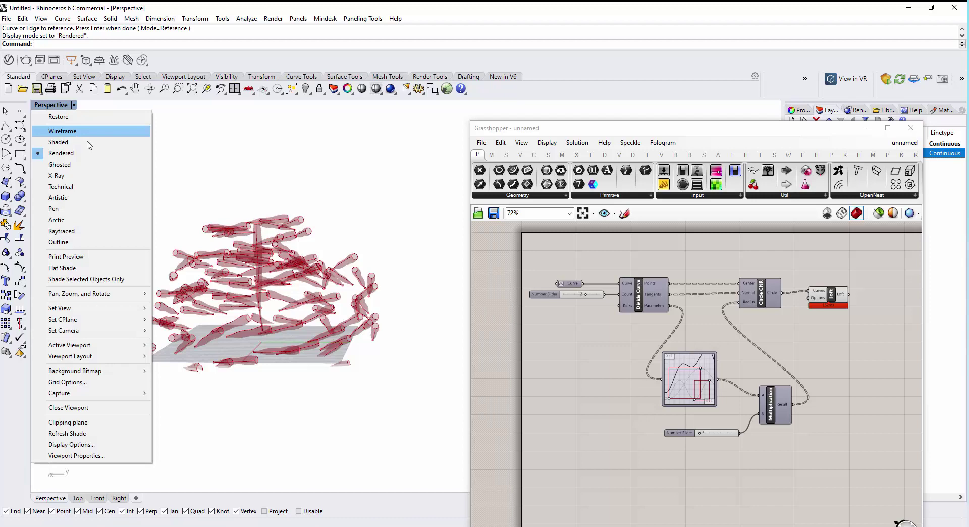
click(87, 132)
scroll(217, 292, down, 6)
right_drag(793, 336, 748, 322)
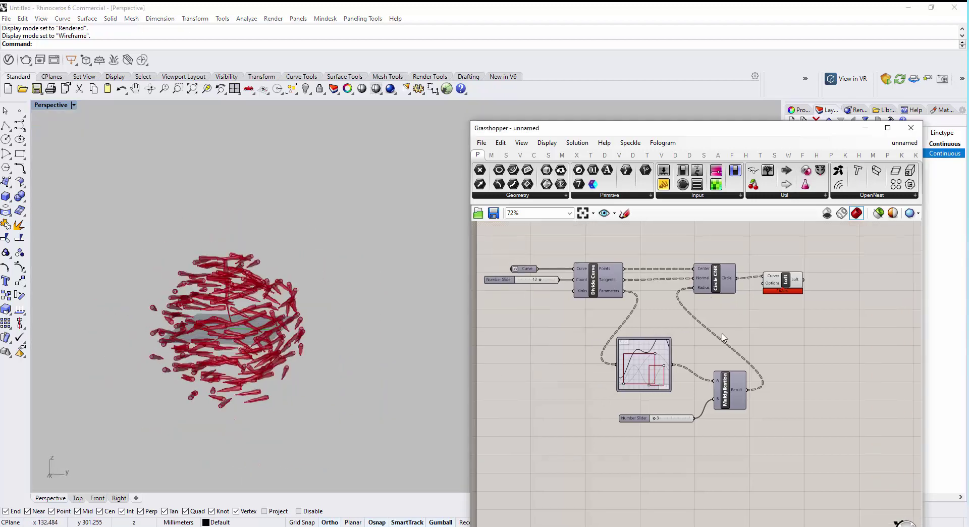
Enable Draw Icons so the components on the Grasshopper canvas are drawn with icons.
scroll(545, 295, up, 2)
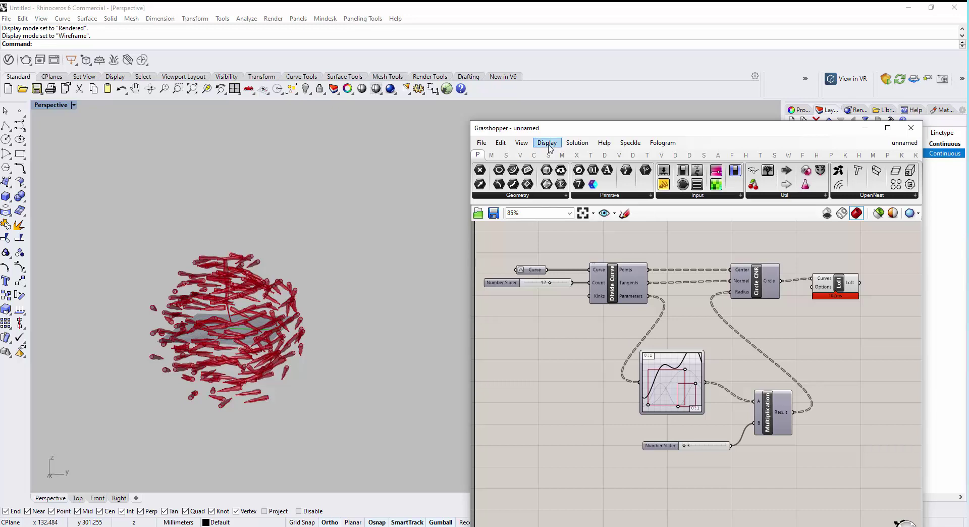
click(549, 145)
click(555, 155)
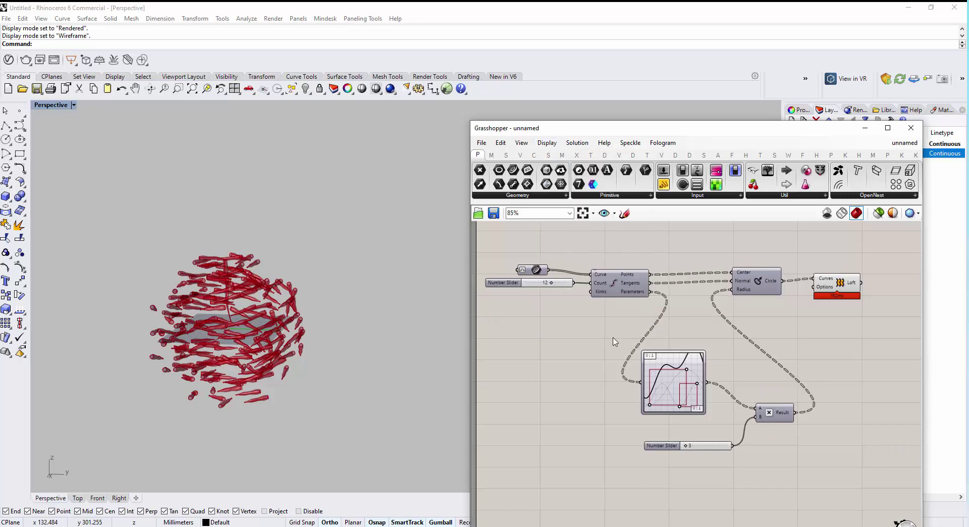
scroll(614, 342, up, 4)
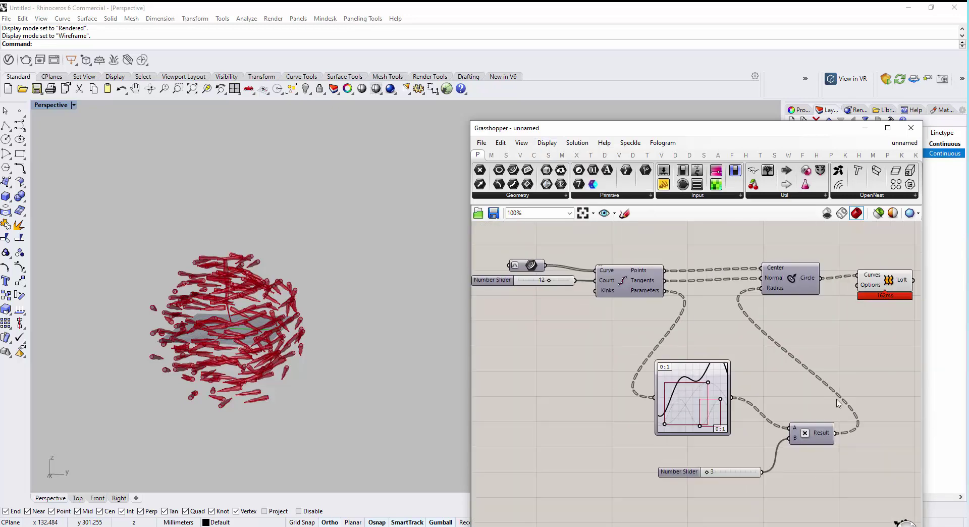
Turn off Draw Fancy Wires and Draw Full Names for the Grasshopper canvas.
click(548, 142)
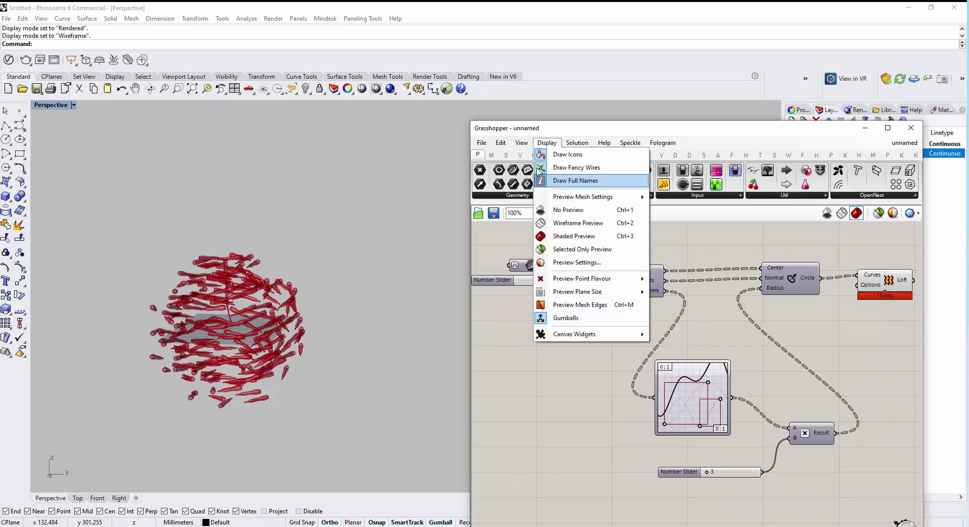
click(540, 164)
click(546, 144)
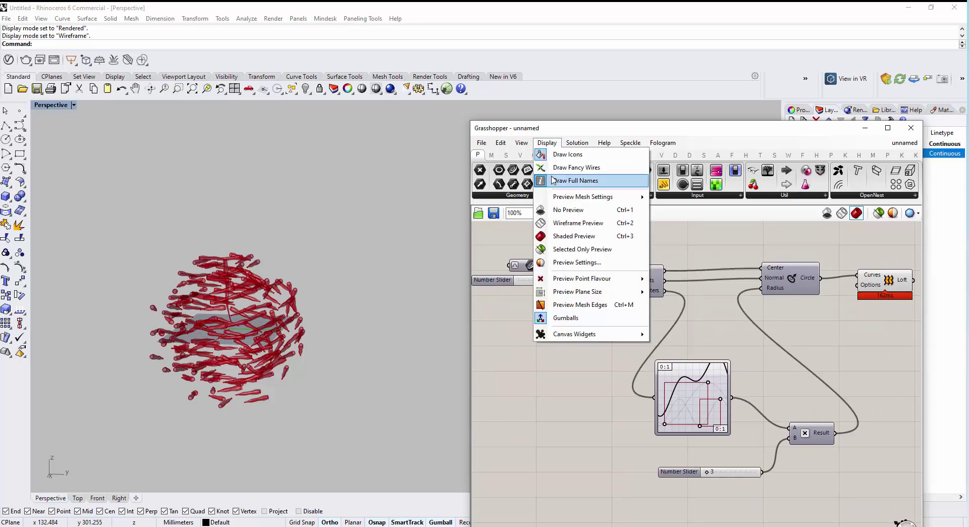
click(541, 181)
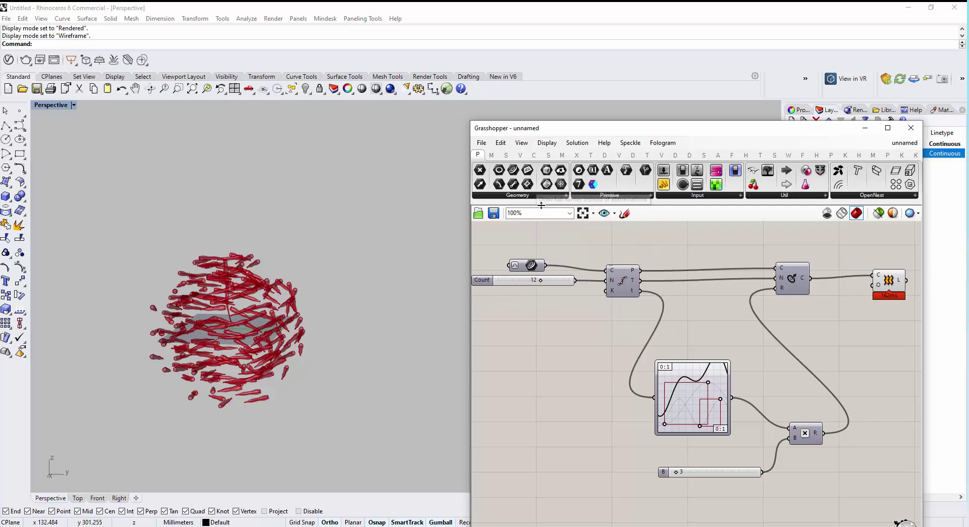
Examine the unnamed definition from its curve input to the Loft, and its swarm of lofted shapes from several angles.
scroll(565, 303, down, 2)
scroll(552, 261, up, 2)
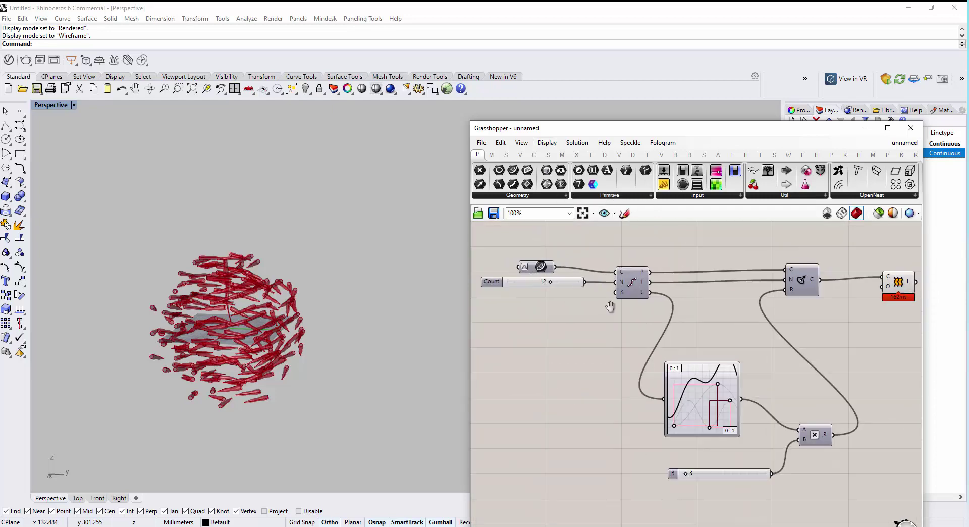
right_drag(655, 378, 653, 377)
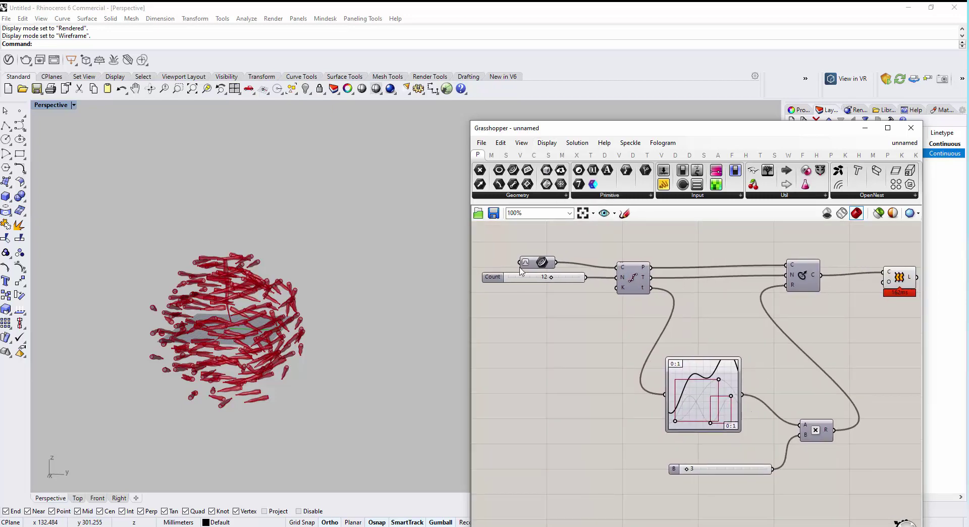
right_drag(665, 278, 647, 251)
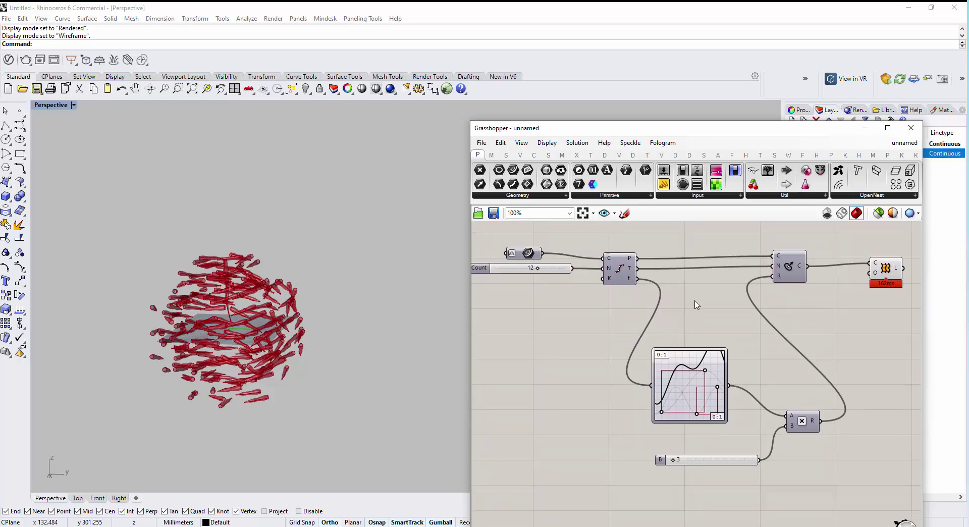
right_drag(645, 374, 633, 357)
right_drag(291, 373, 293, 296)
scroll(315, 336, up, 5)
scroll(299, 348, down, 3)
scroll(300, 310, up, 3)
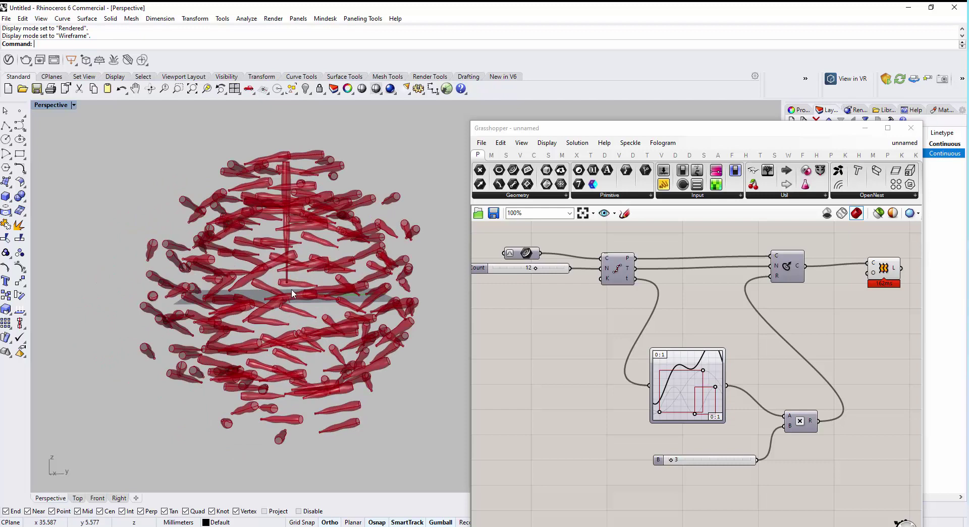
right_drag(287, 305, 198, 276)
scroll(284, 315, down, 5)
scroll(284, 316, up, 5)
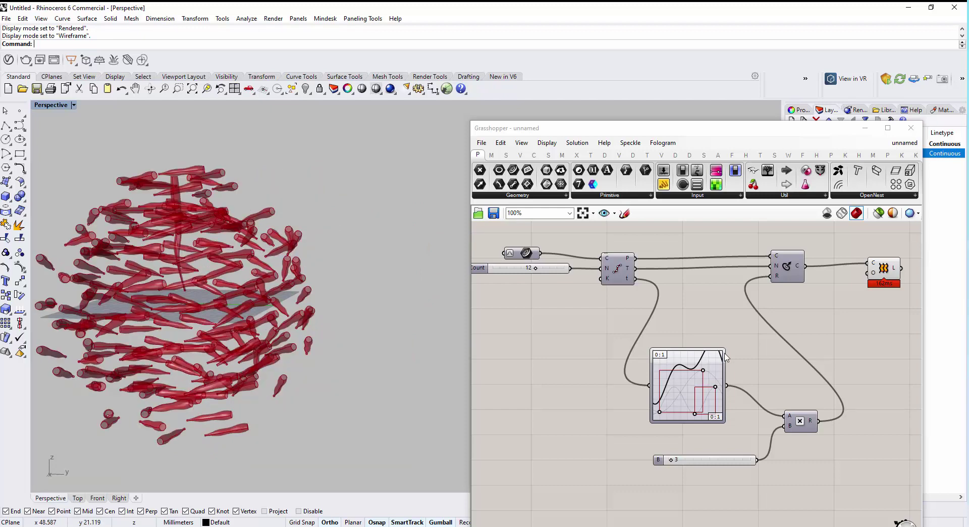
right_drag(607, 373, 558, 360)
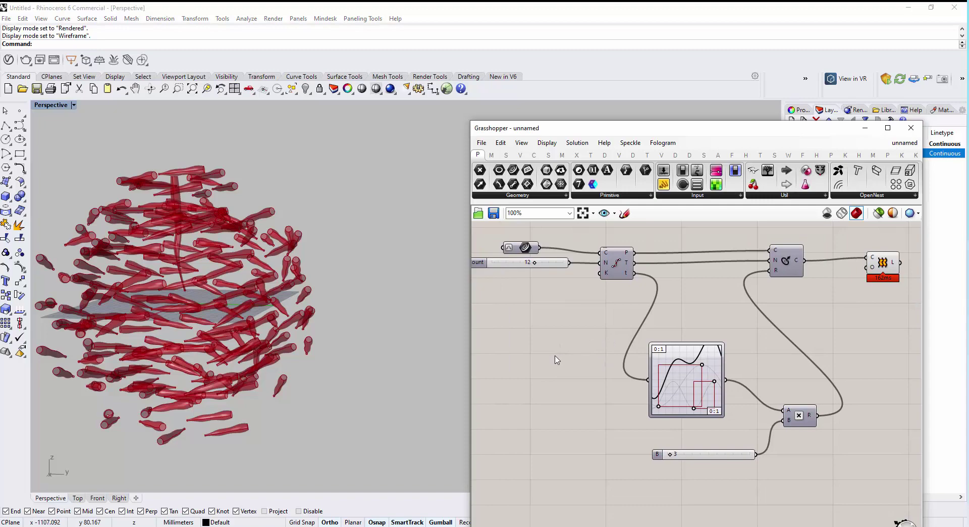